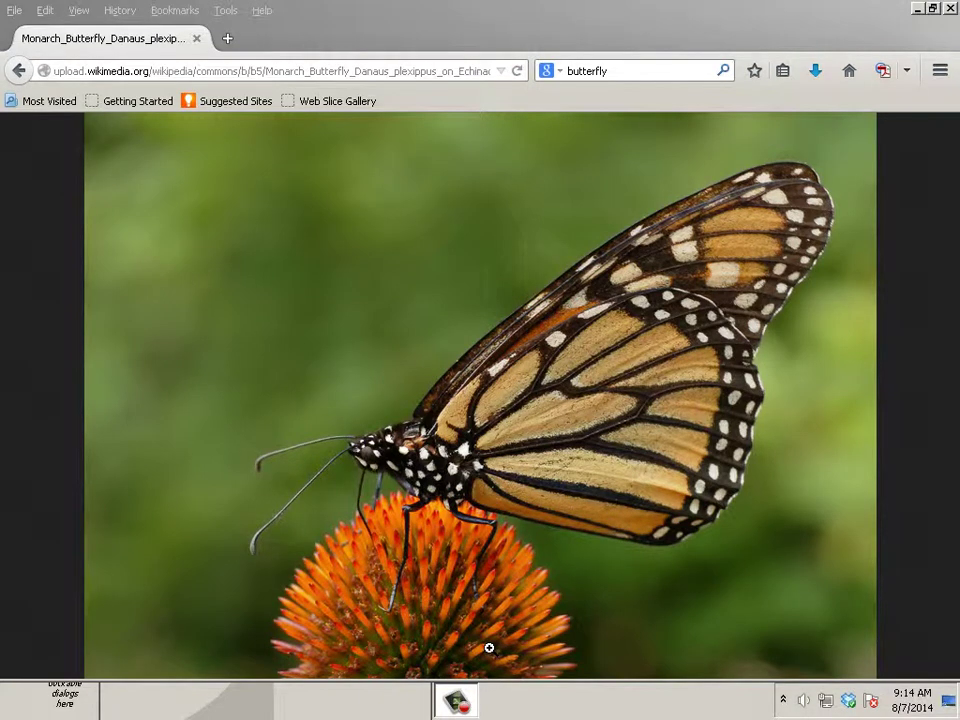
Step: Switch from the Monarch butterfly page in Firefox to the GIMP window
key("alt+Tab")
key("alt+Tab")
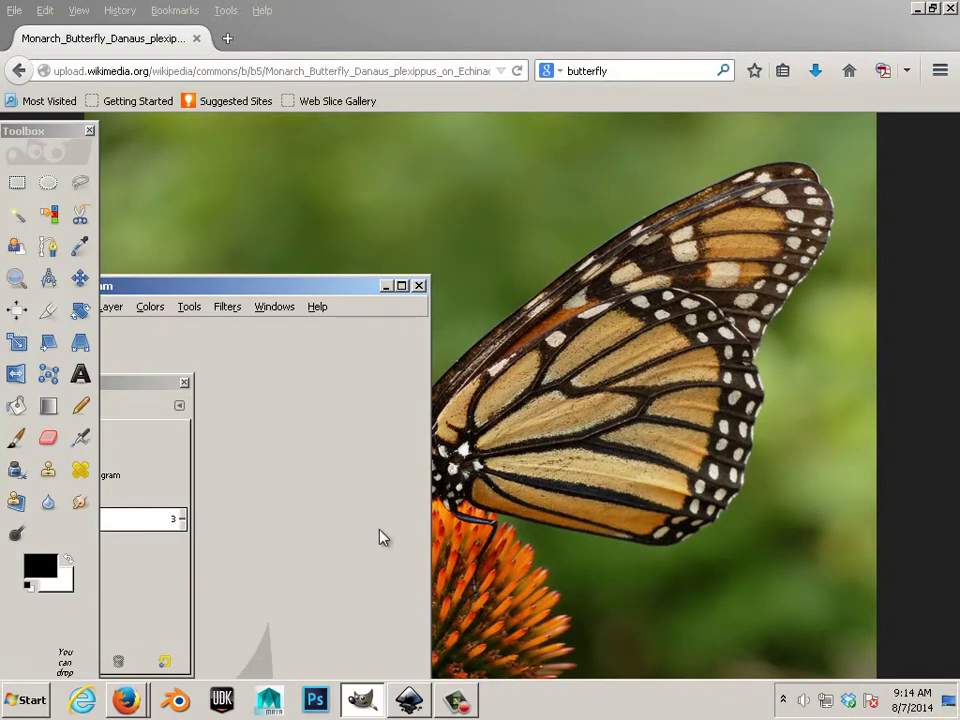
Step: Maximize GIMP and browse the Desktop folder in the Open Image dialog
left_click(401, 287)
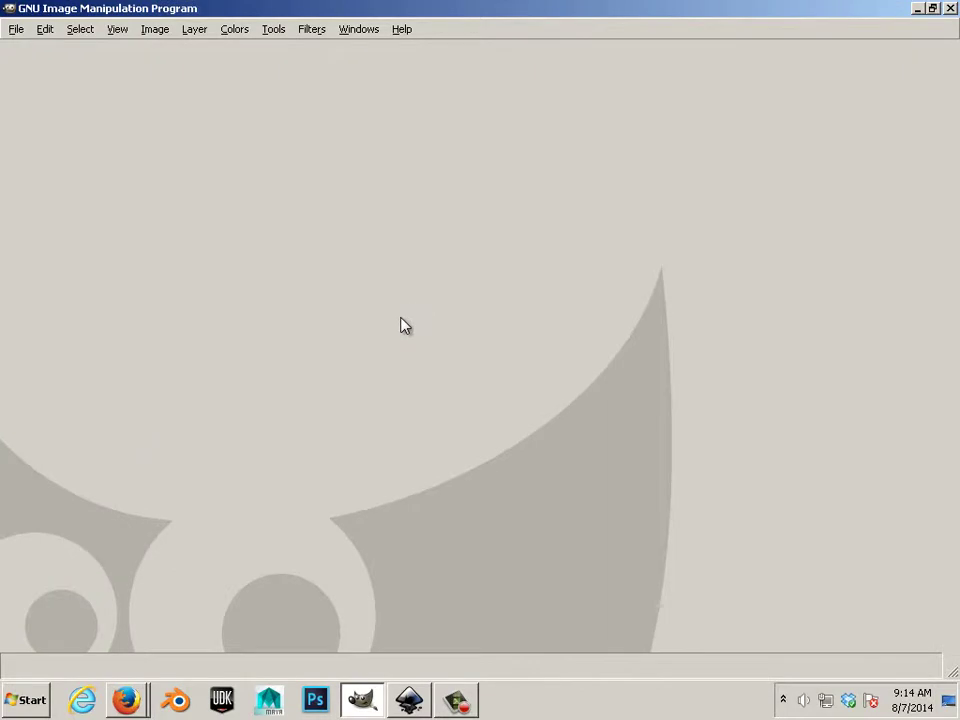
left_click(16, 29)
left_click(45, 87)
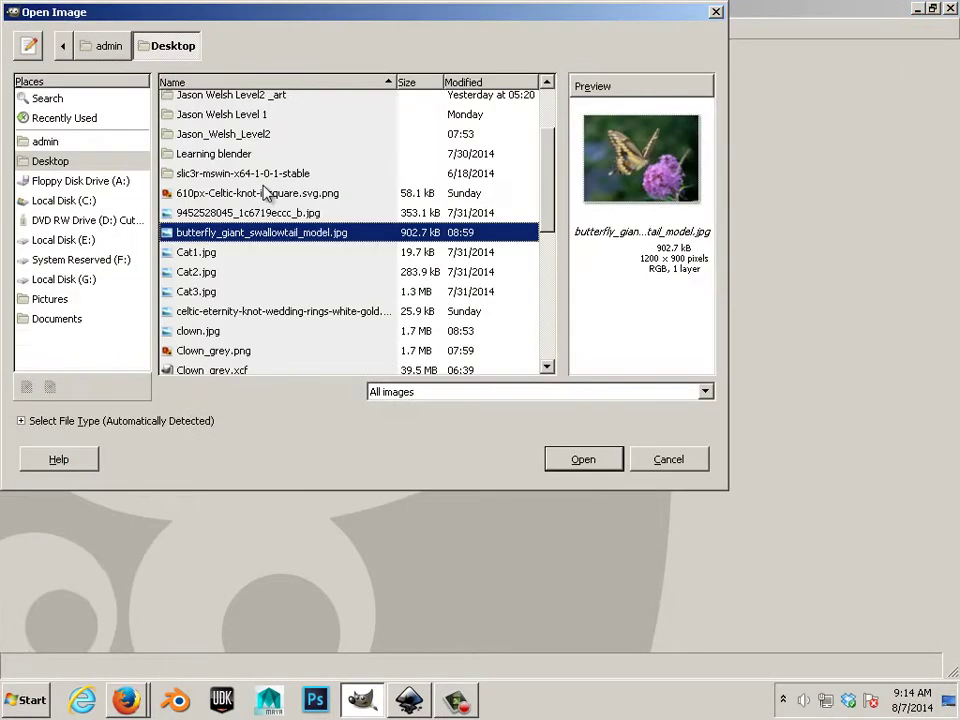
left_click(270, 158)
scroll(275, 168, "up", 2)
scroll(233, 140, "down", 4)
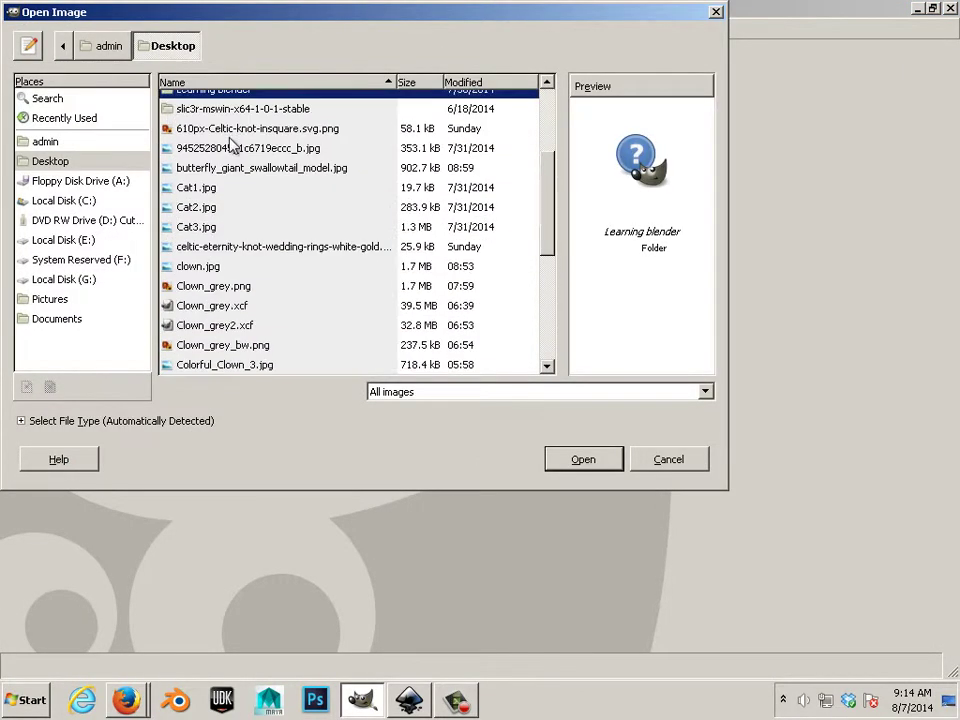
left_click(255, 248)
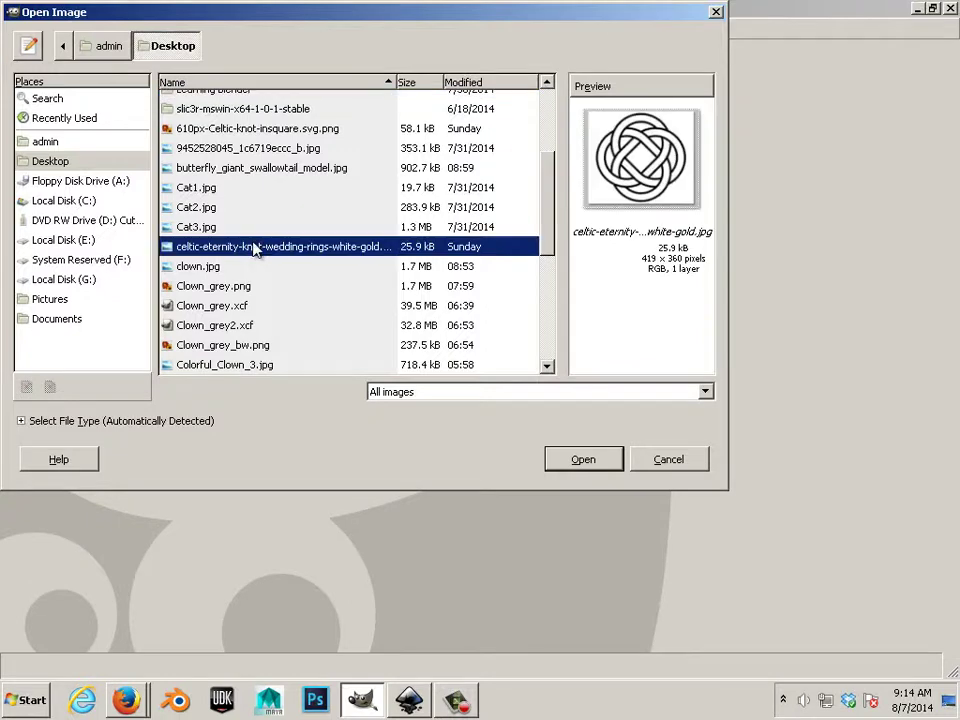
Step: Preview the Desktop images and open the Monarch_Butterfly jpg (2800×2000)
left_click(257, 172)
left_click(252, 133)
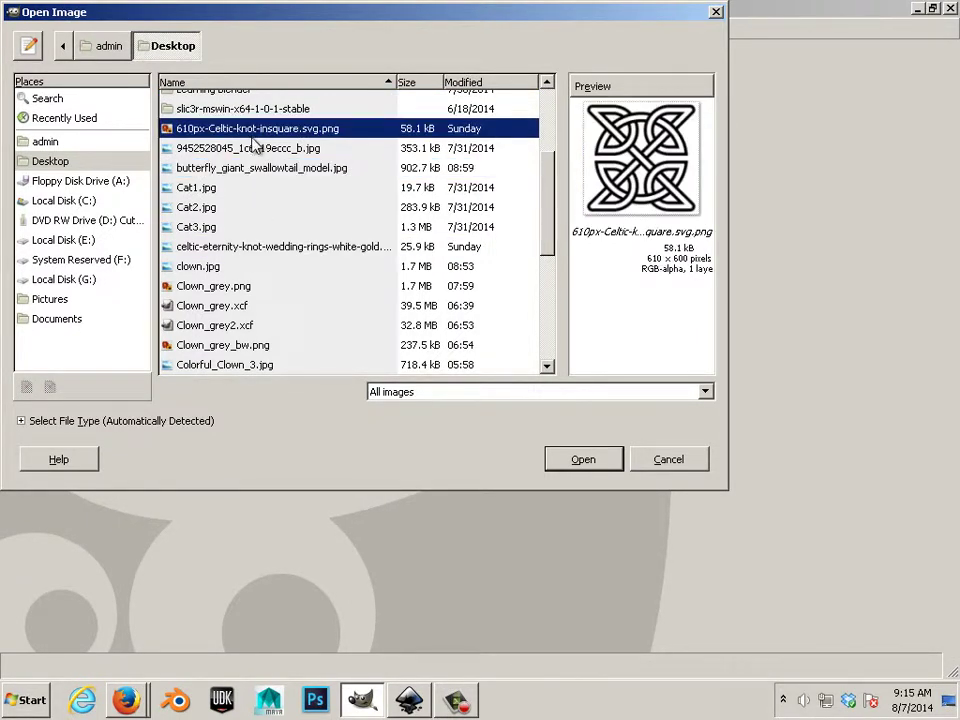
left_click(254, 150)
scroll(276, 283, "down", 3)
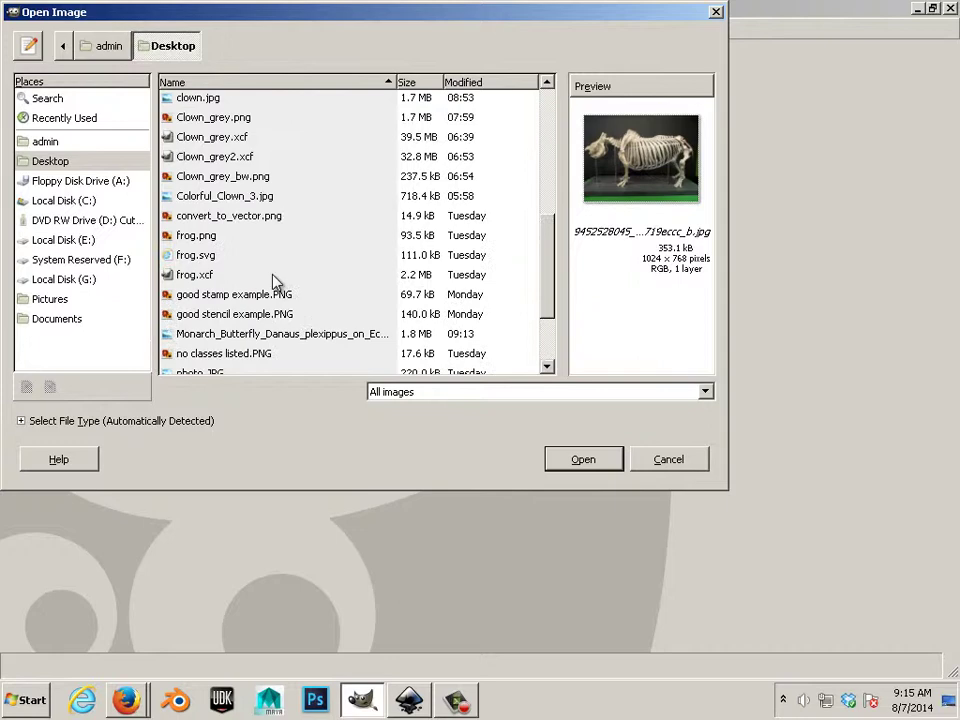
left_click(257, 335)
left_click(580, 459)
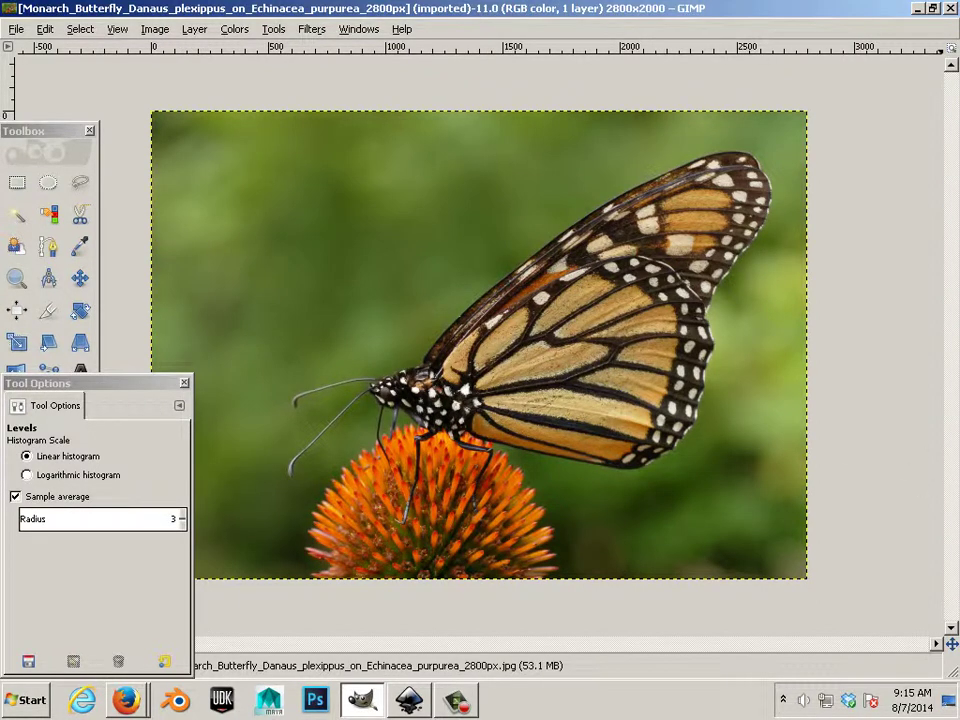
Step: Show the Layers panel with Ctrl+L and move it right, off the butterfly
key("ctrl+l")
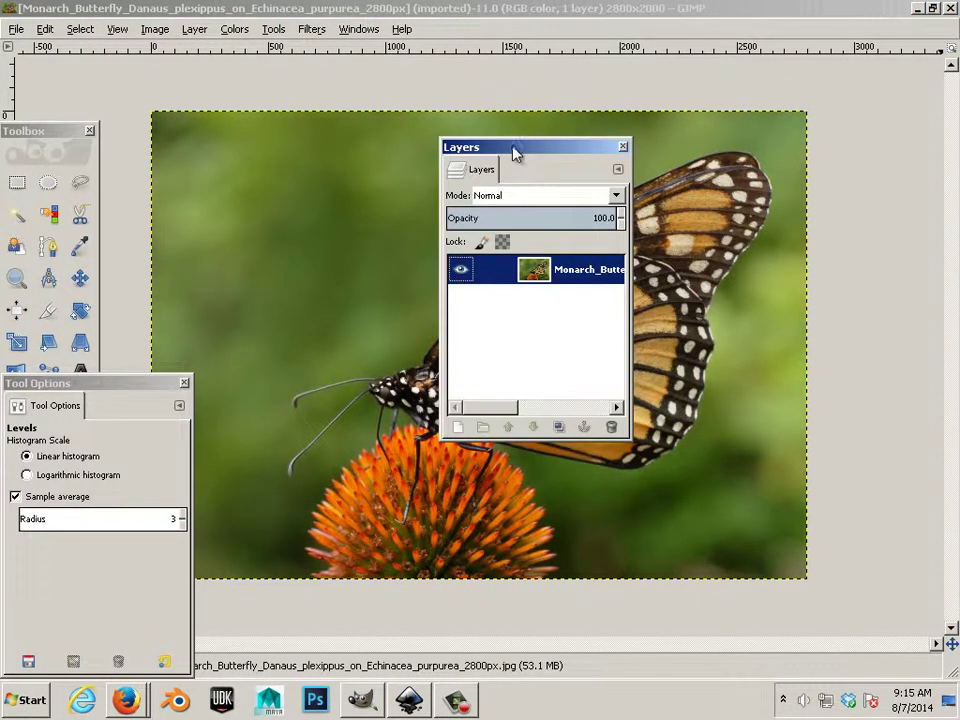
left_click_drag(514, 150, 716, 184)
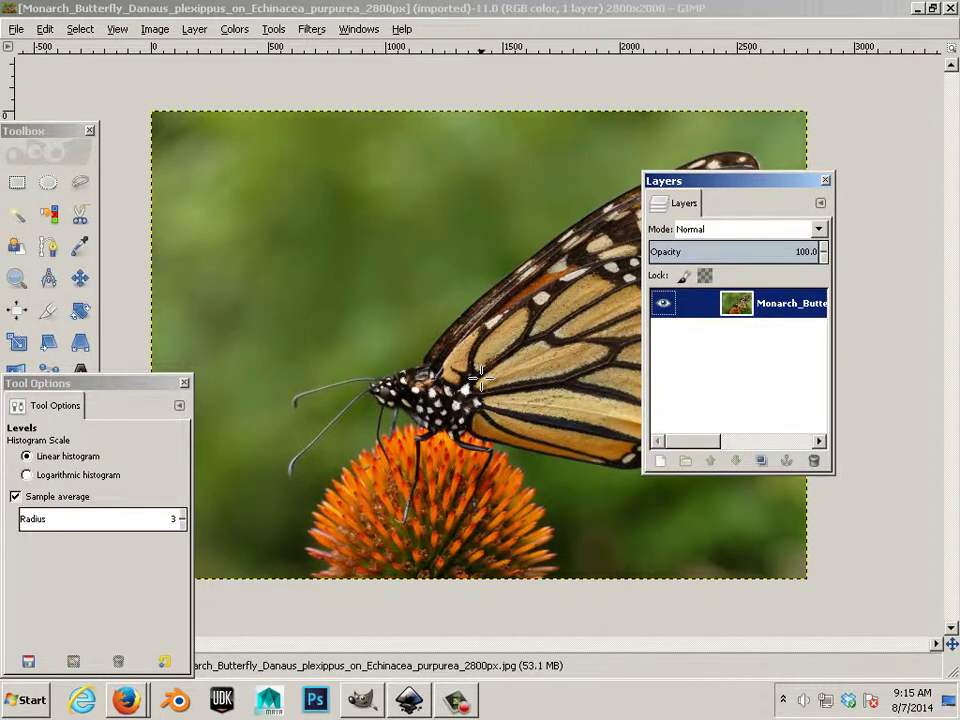
left_click(234, 29)
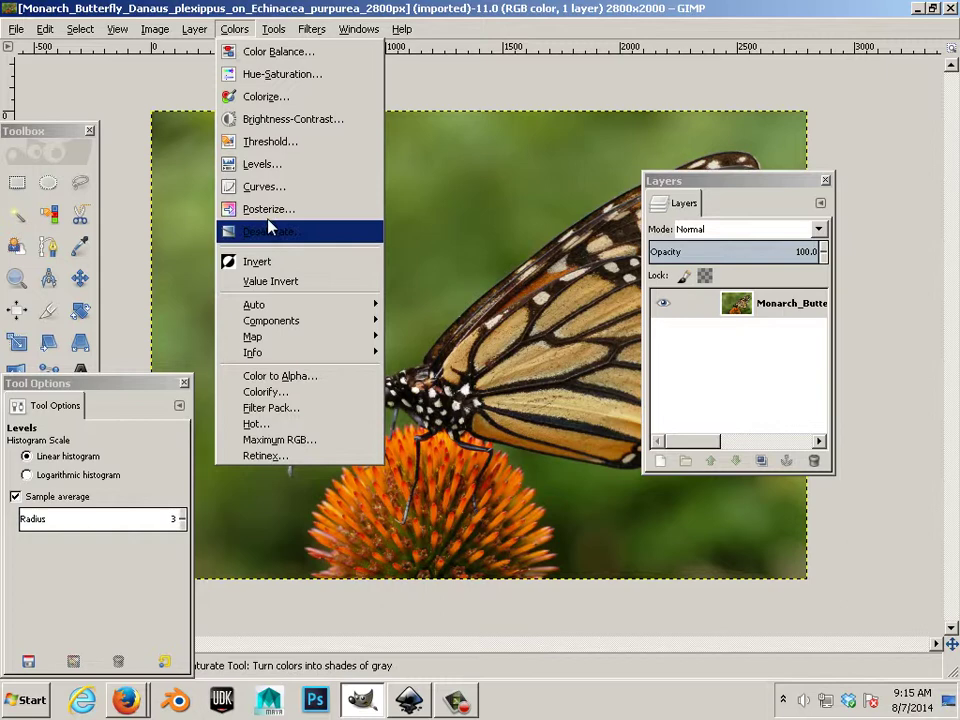
left_click(268, 74)
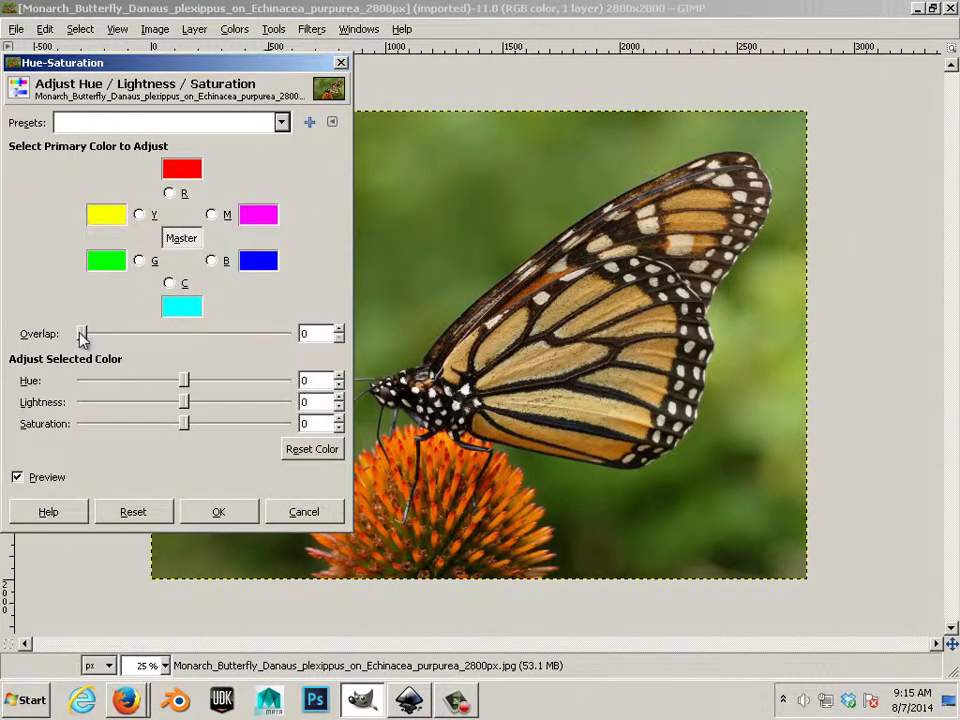
left_click_drag(84, 334, 201, 346)
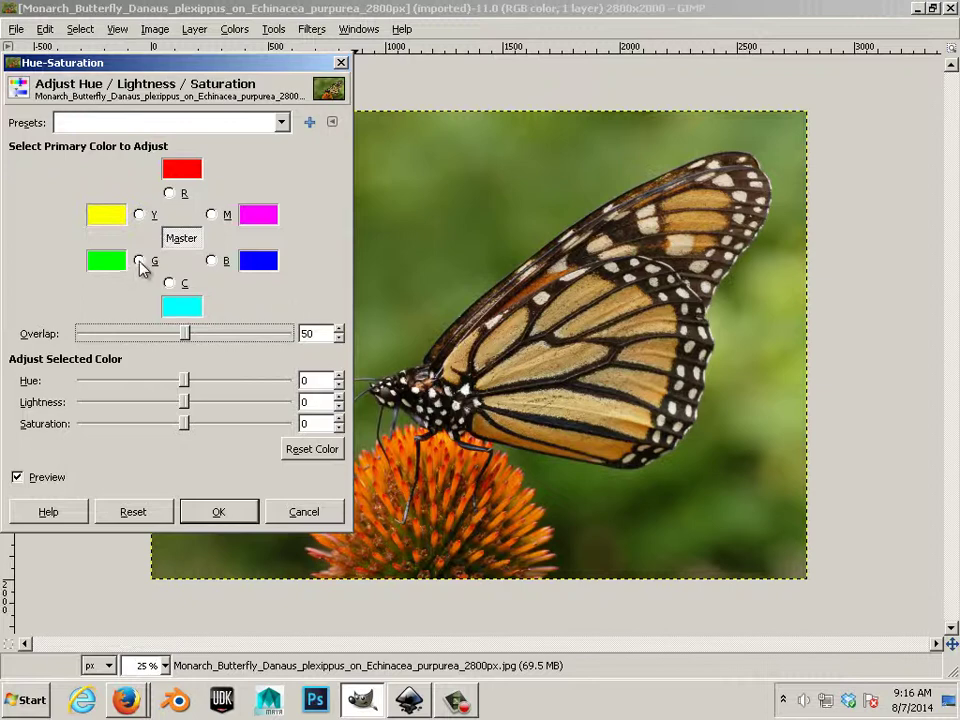
left_click(139, 261)
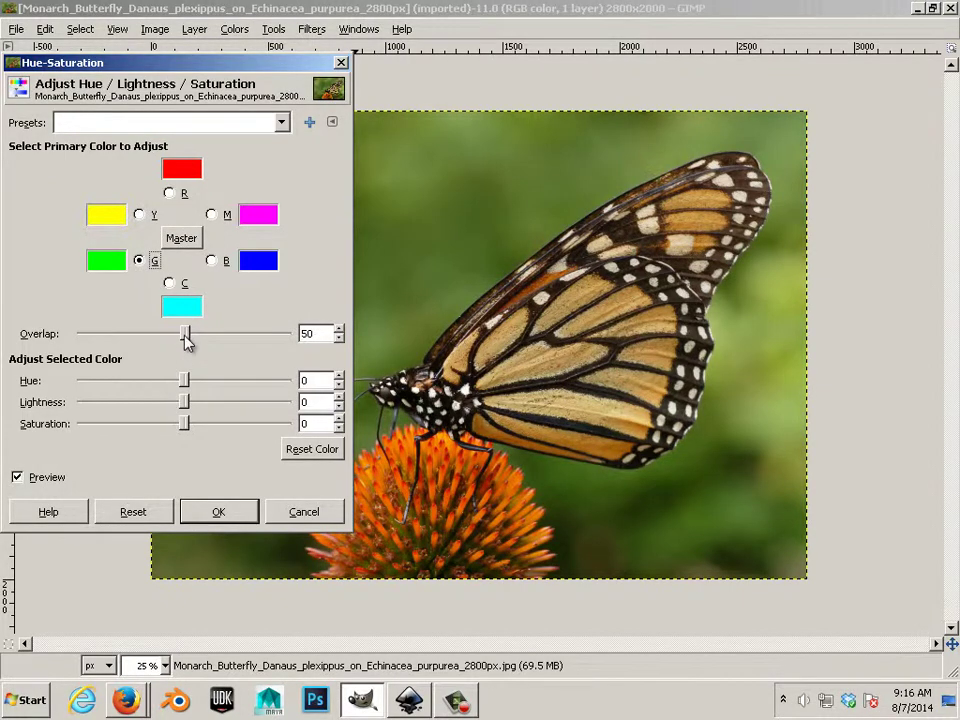
left_click_drag(184, 333, 51, 333)
left_click_drag(186, 422, 80, 420)
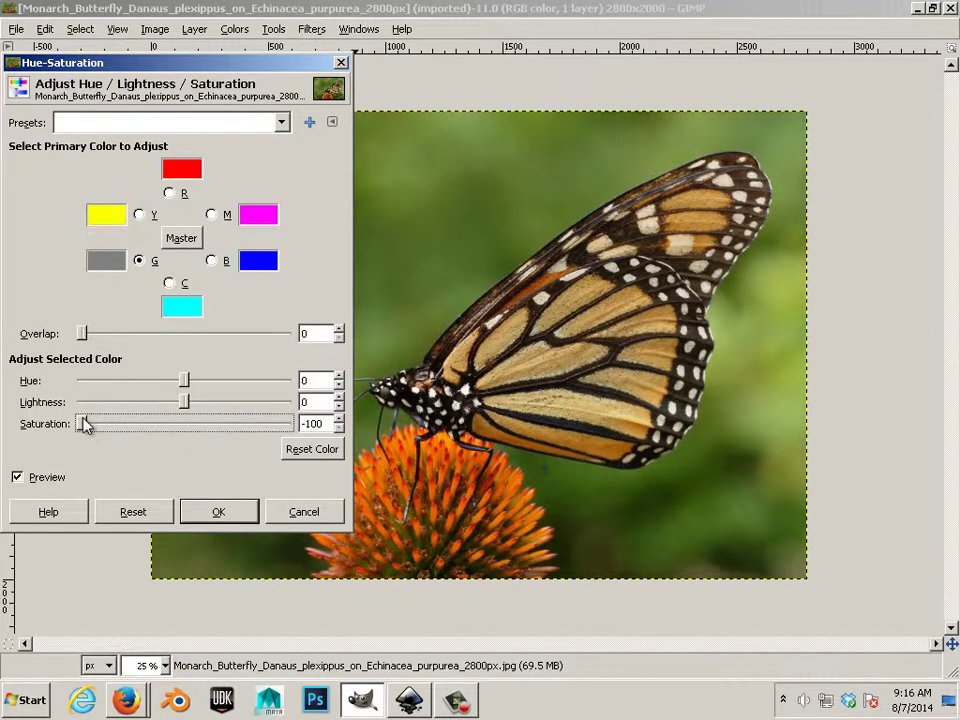
Step: Cancel the Hue-Saturation dialog and close the layer attributes without renaming
left_click(296, 514)
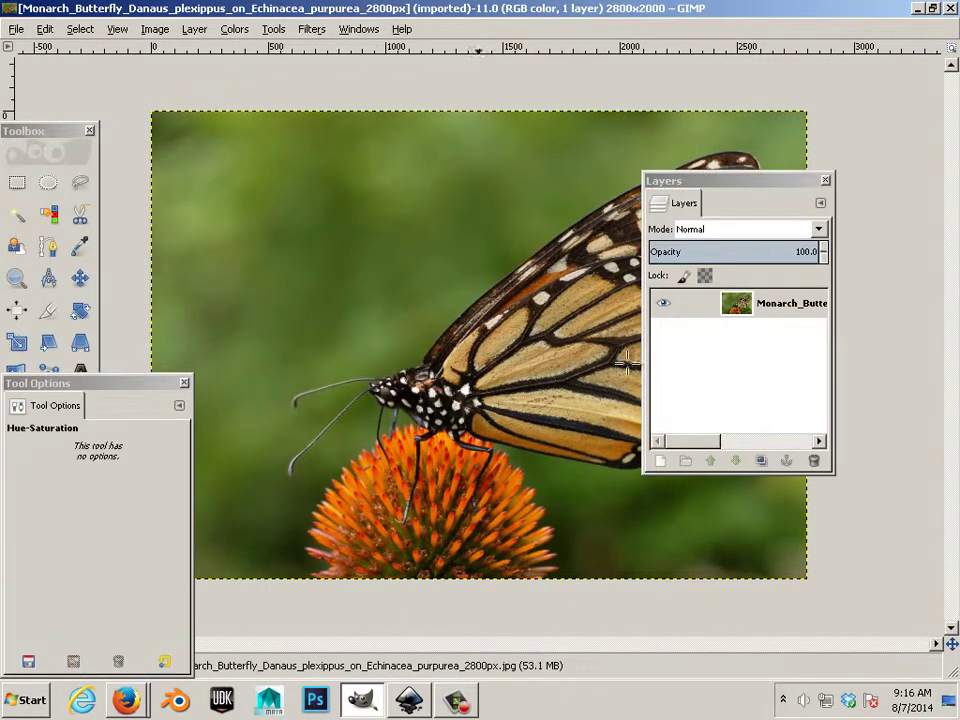
double_click(737, 314)
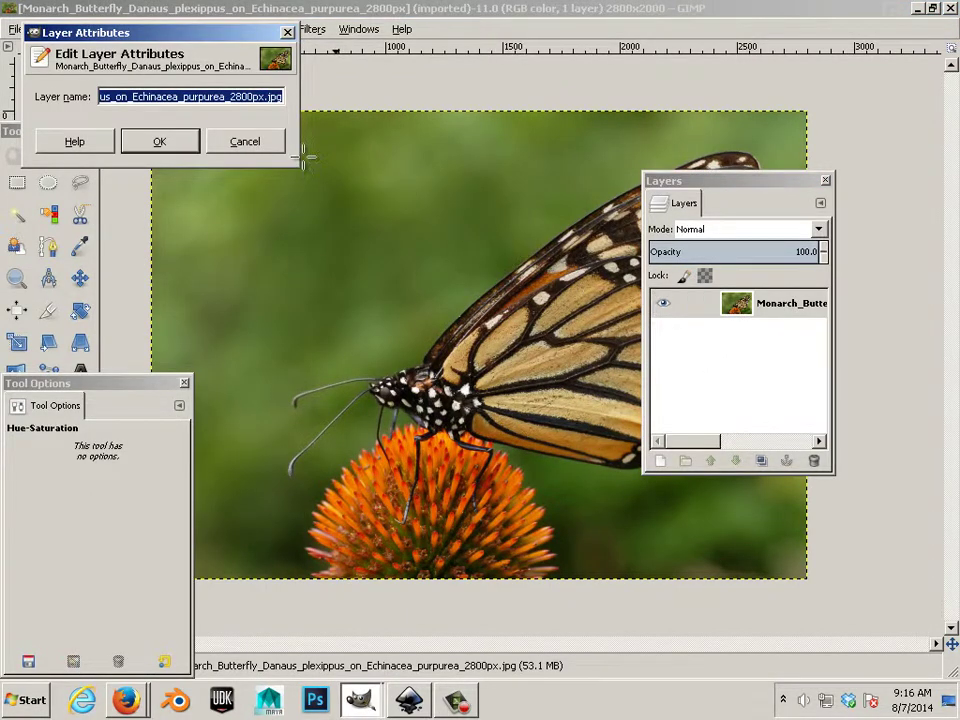
left_click(243, 141)
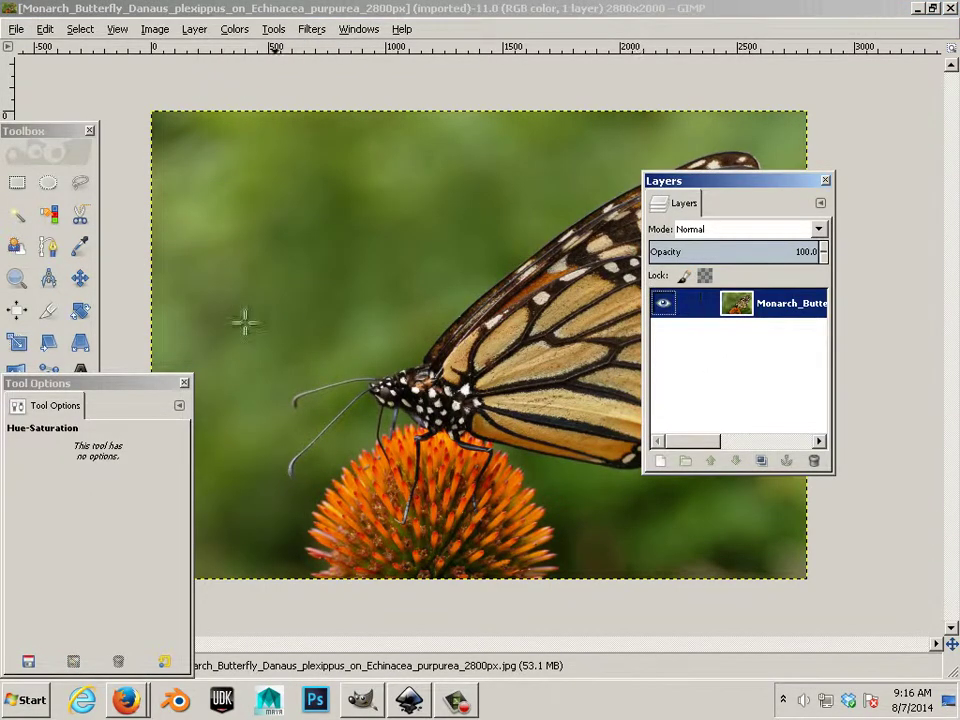
Step: Close the Colors menu unused and switch to Rectangle Select, clearing the selection
left_click(234, 29)
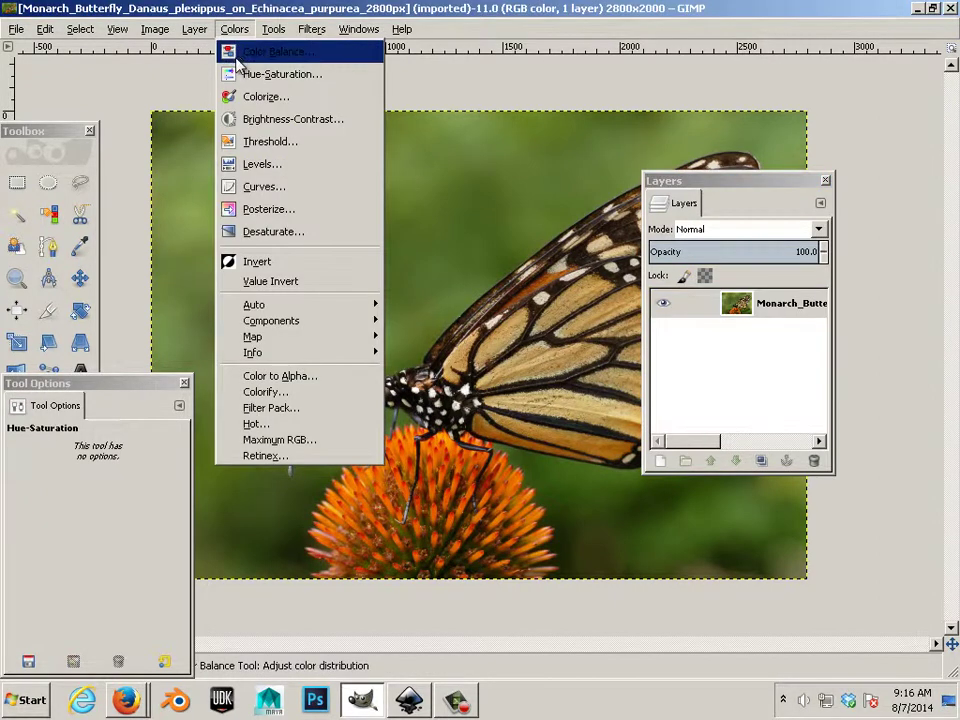
left_click(154, 94)
left_click(17, 182)
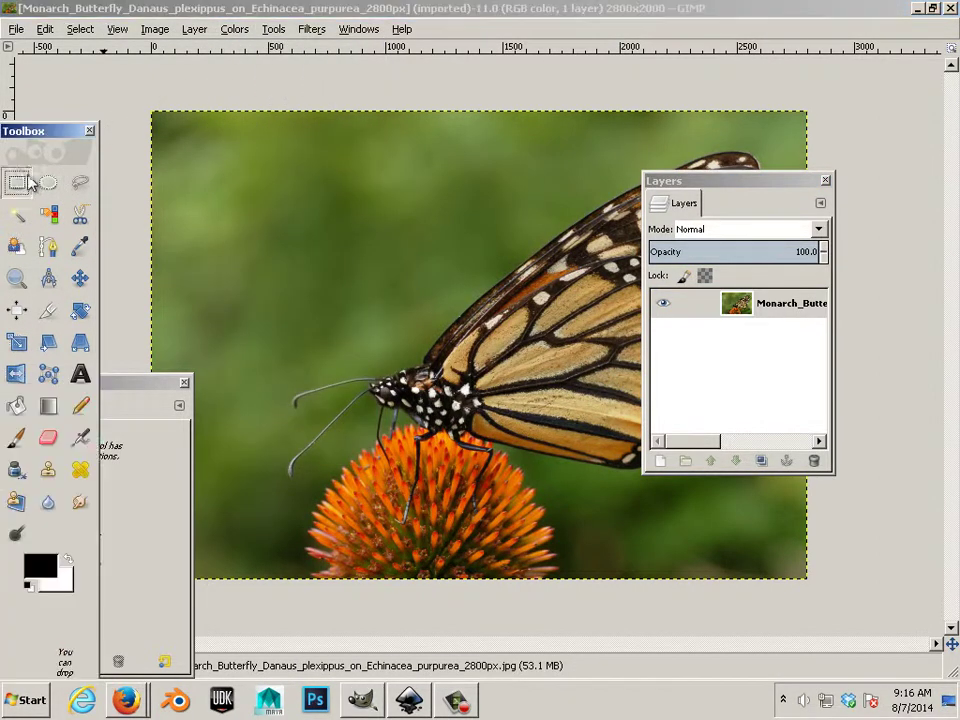
left_click(510, 378)
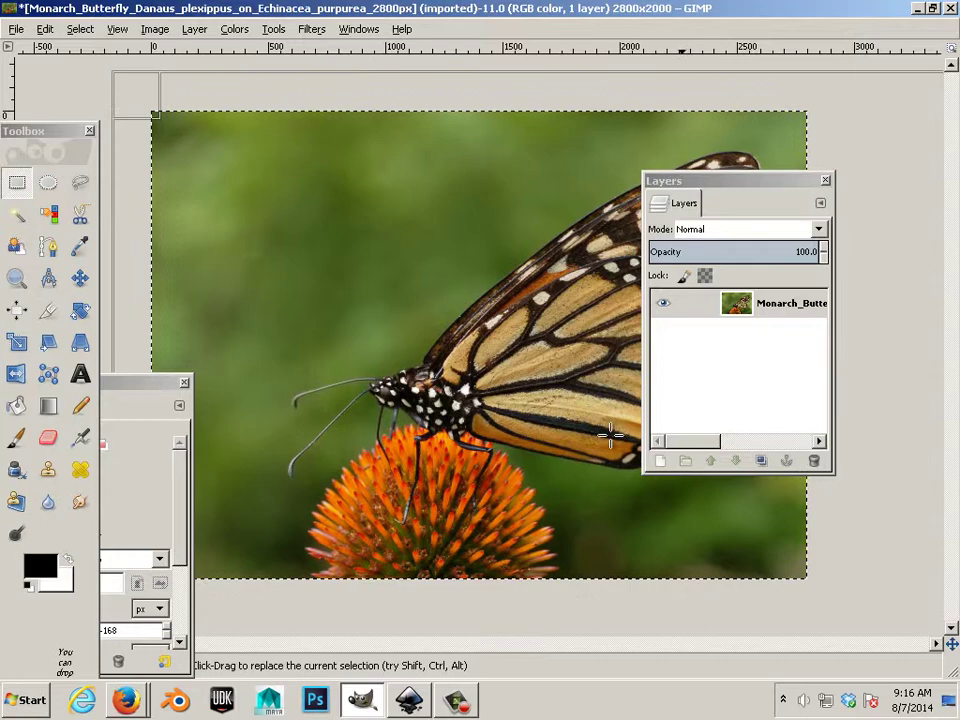
Step: In Hue-Saturation, set greens to saturation -100, overlap 100 and lightness 90
left_click(235, 29)
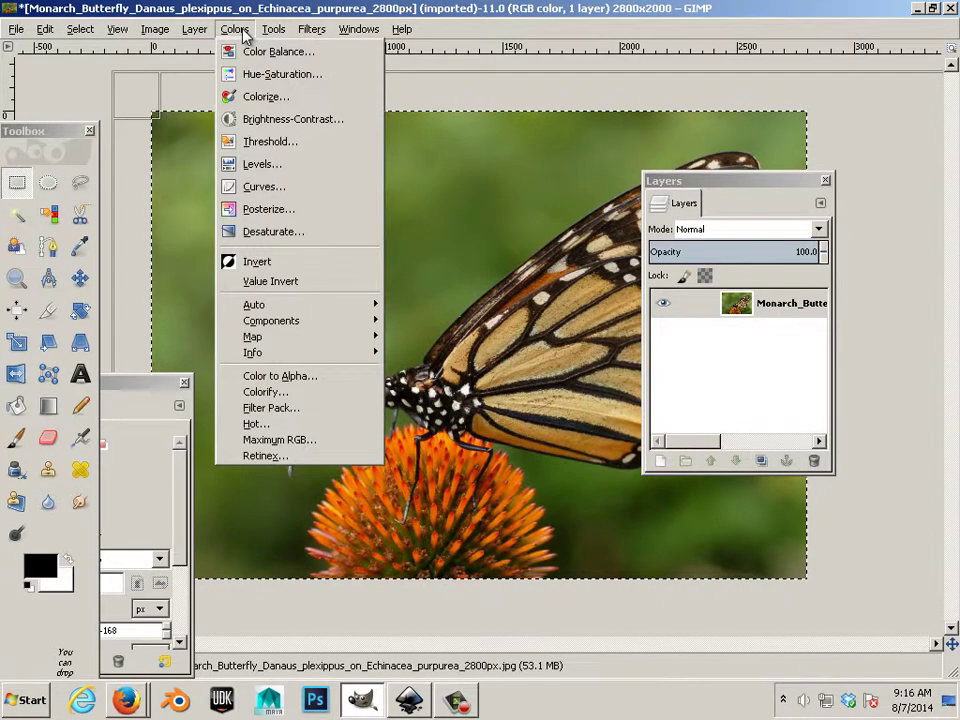
left_click(268, 92)
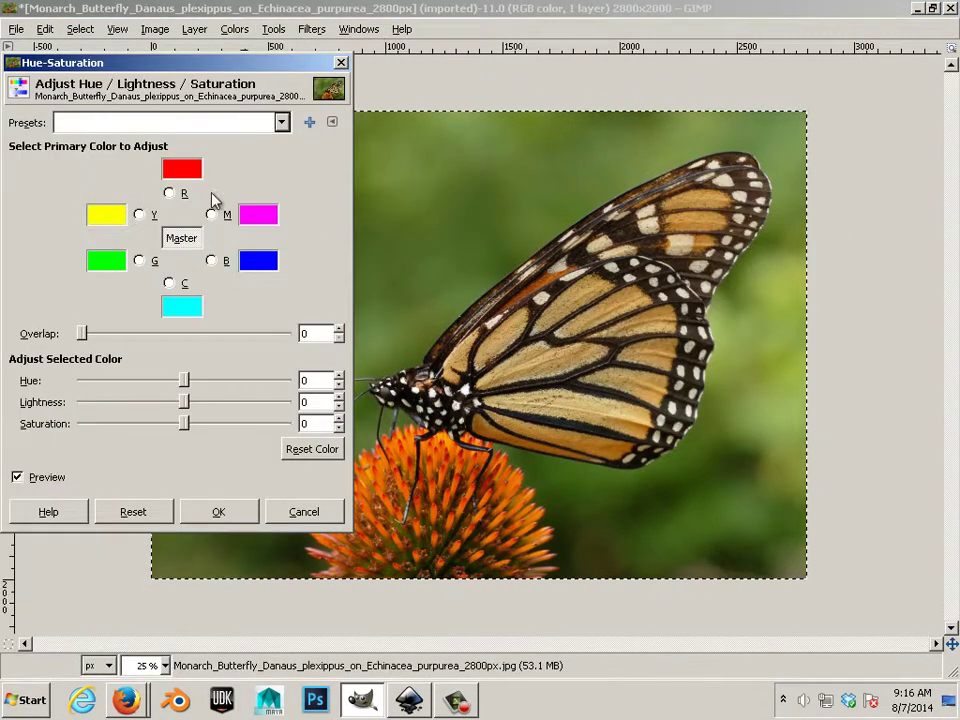
left_click(141, 261)
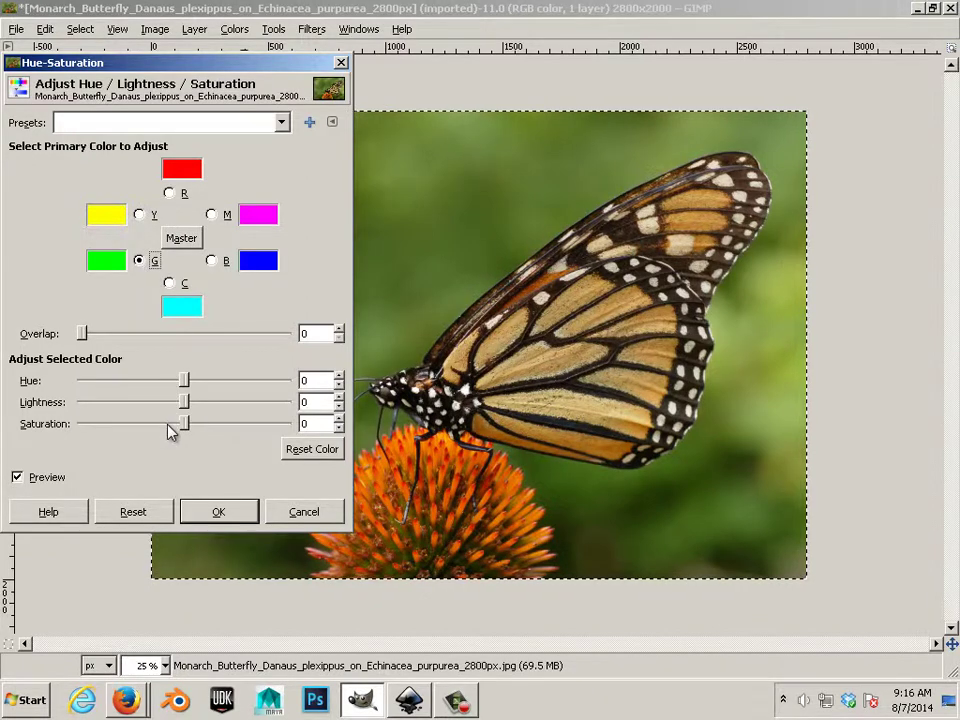
left_click_drag(184, 424, 160, 432)
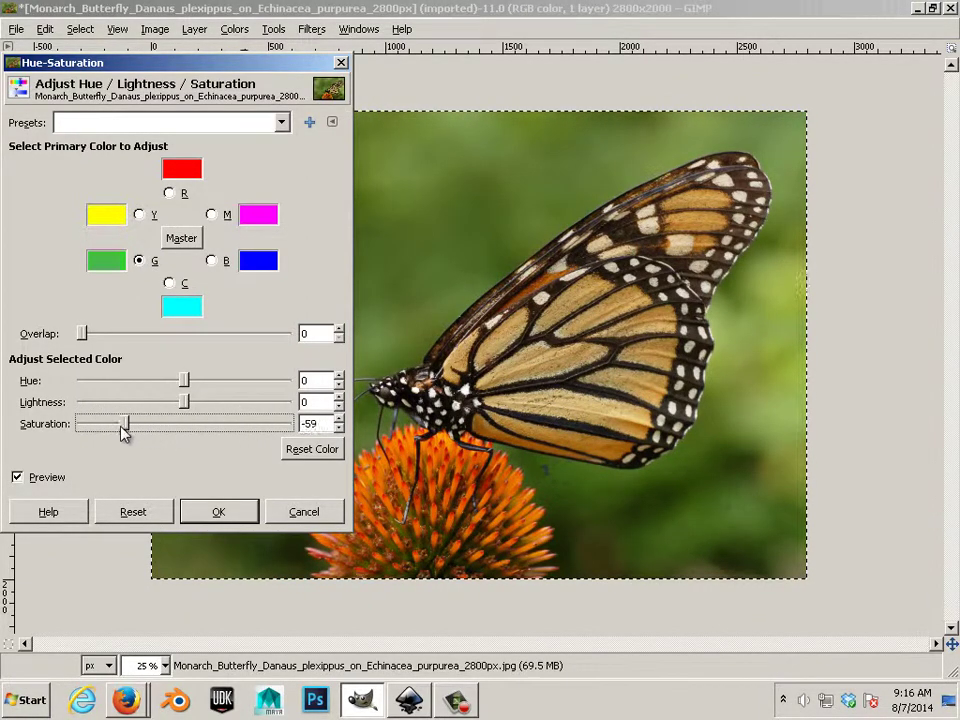
left_click_drag(97, 427, 62, 427)
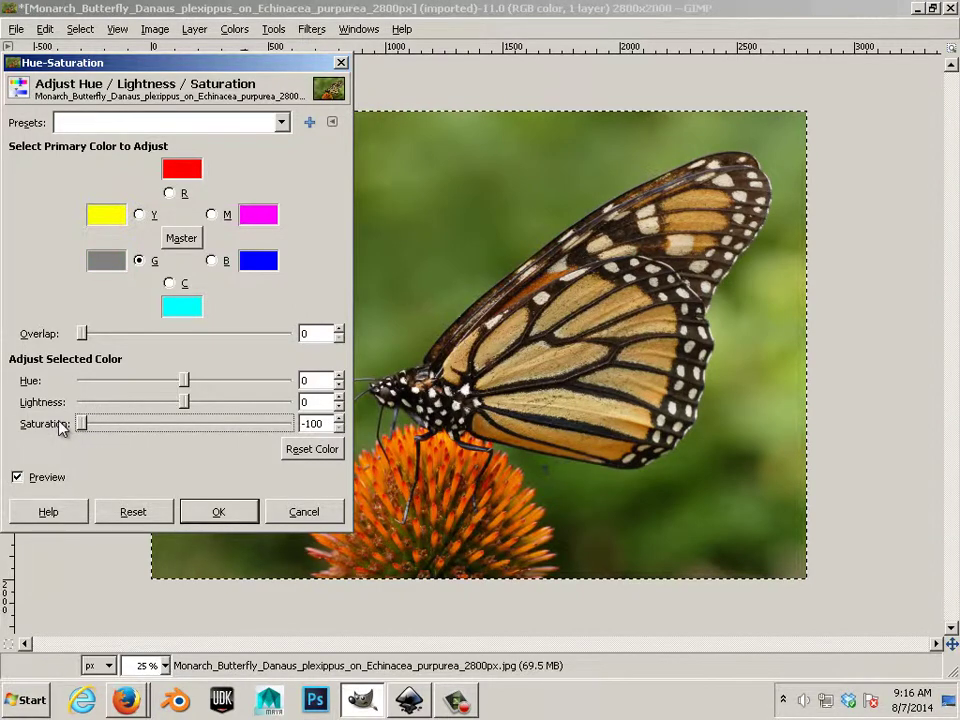
left_click_drag(88, 332, 291, 354)
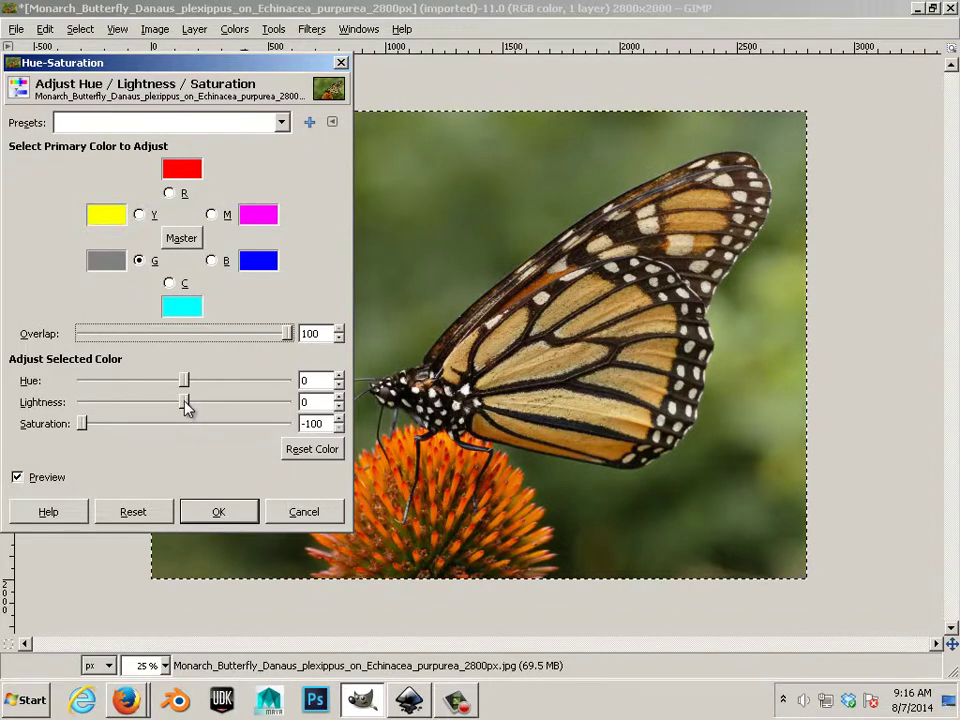
left_click_drag(185, 402, 313, 413)
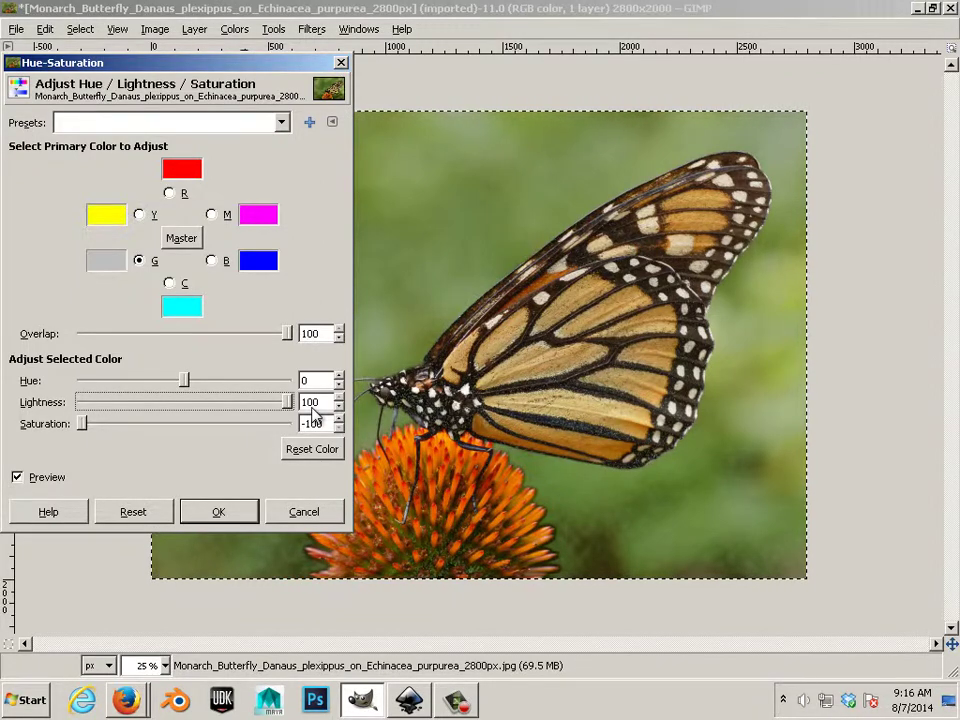
left_click_drag(313, 413, 280, 418)
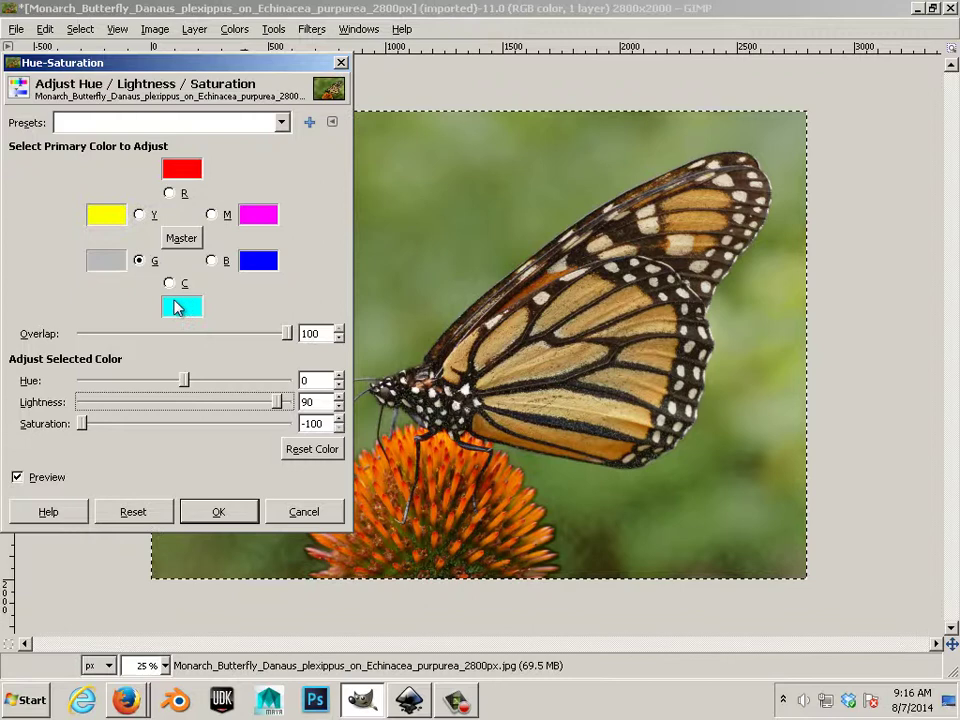
Step: Desaturate the yellows and reds, and set greens to lightness 100, saturation -100
left_click(139, 215)
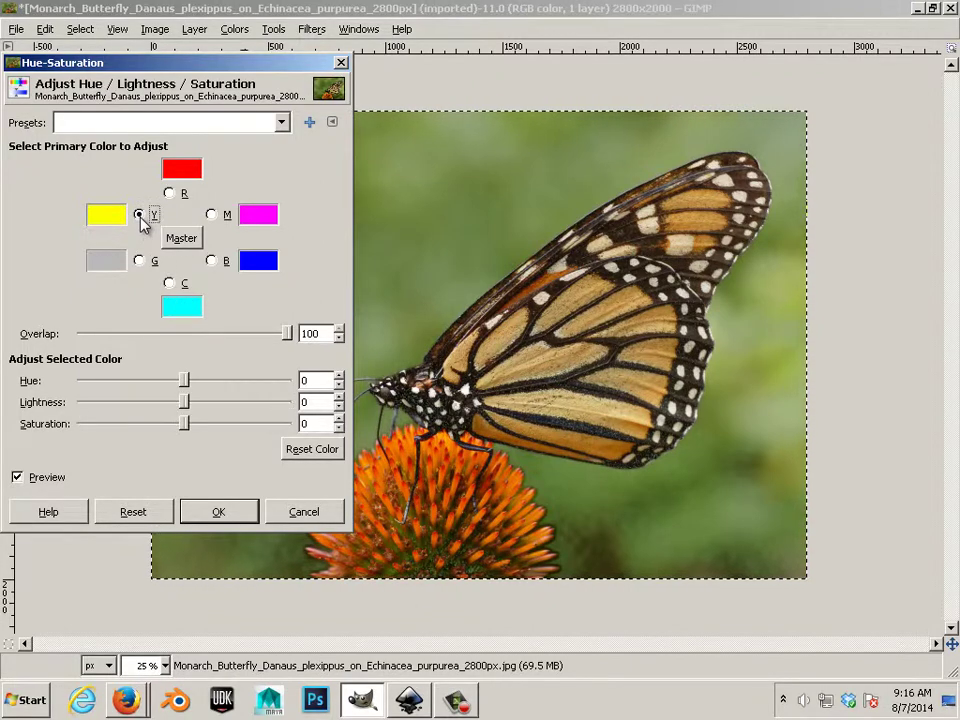
left_click_drag(190, 428, 95, 452)
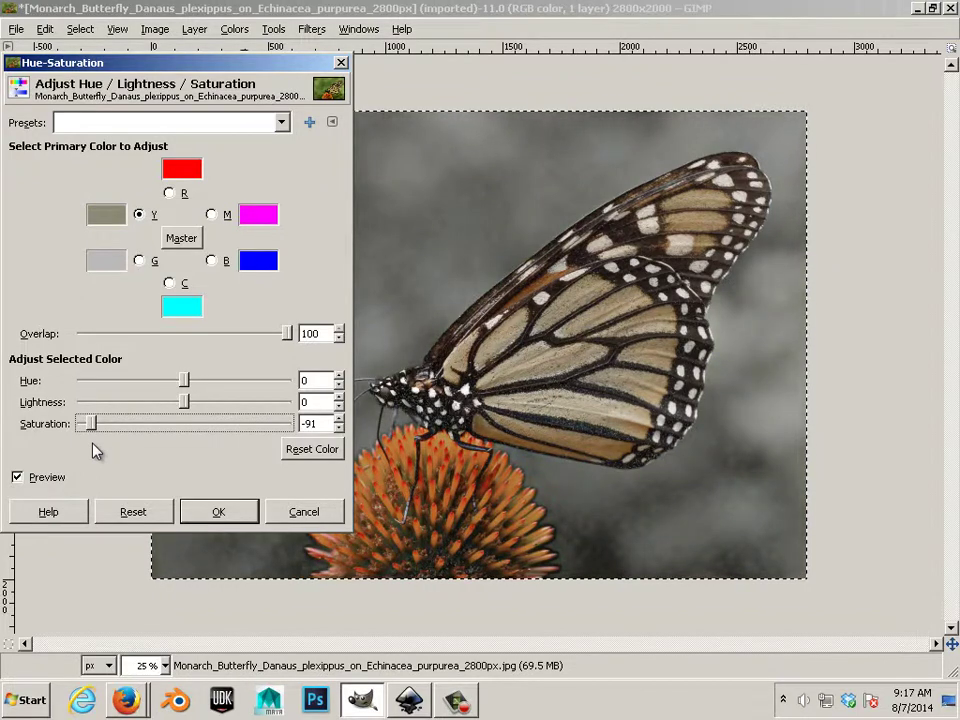
left_click(170, 194)
left_click_drag(184, 427, 76, 432)
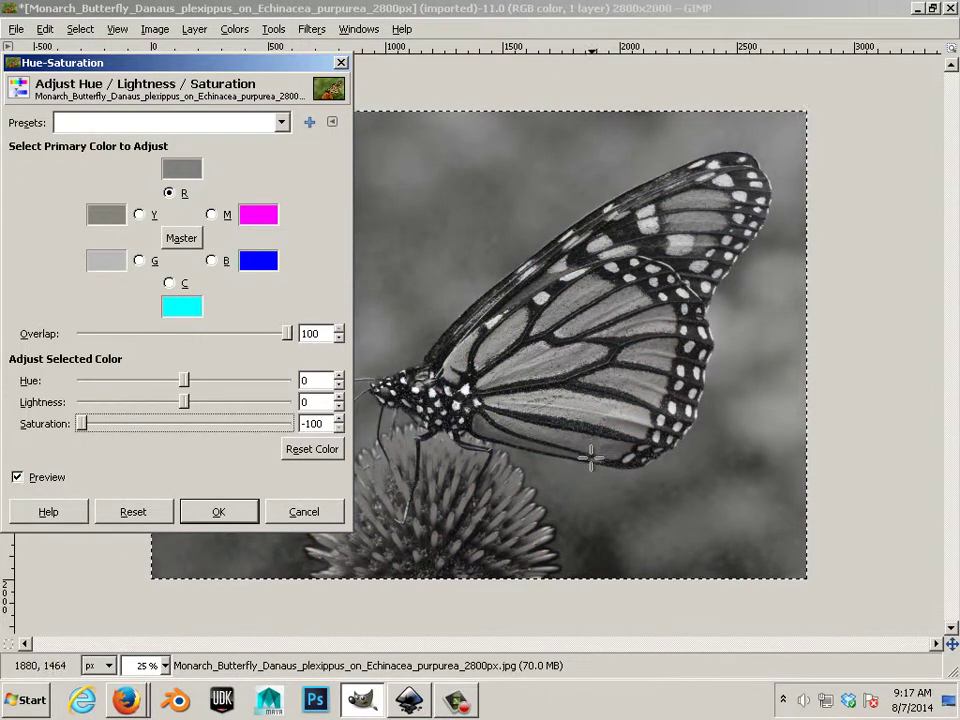
left_click(138, 260)
left_click_drag(184, 402, 304, 412)
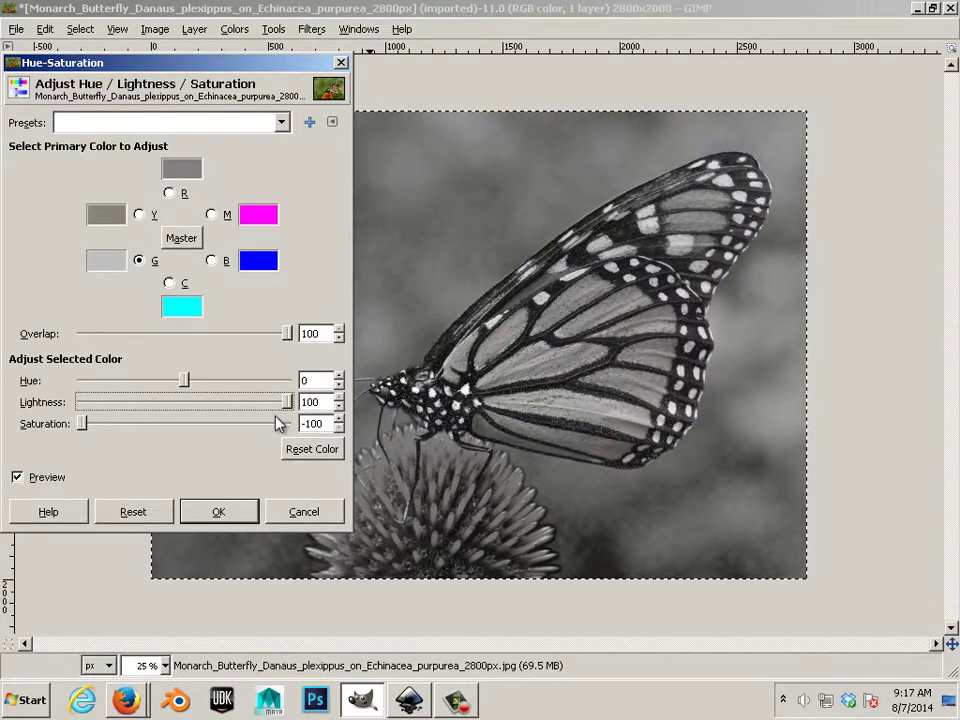
mouse_move(82, 424)
left_mouse_down()
mouse_move(193, 433)
mouse_move(72, 432)
left_mouse_up()
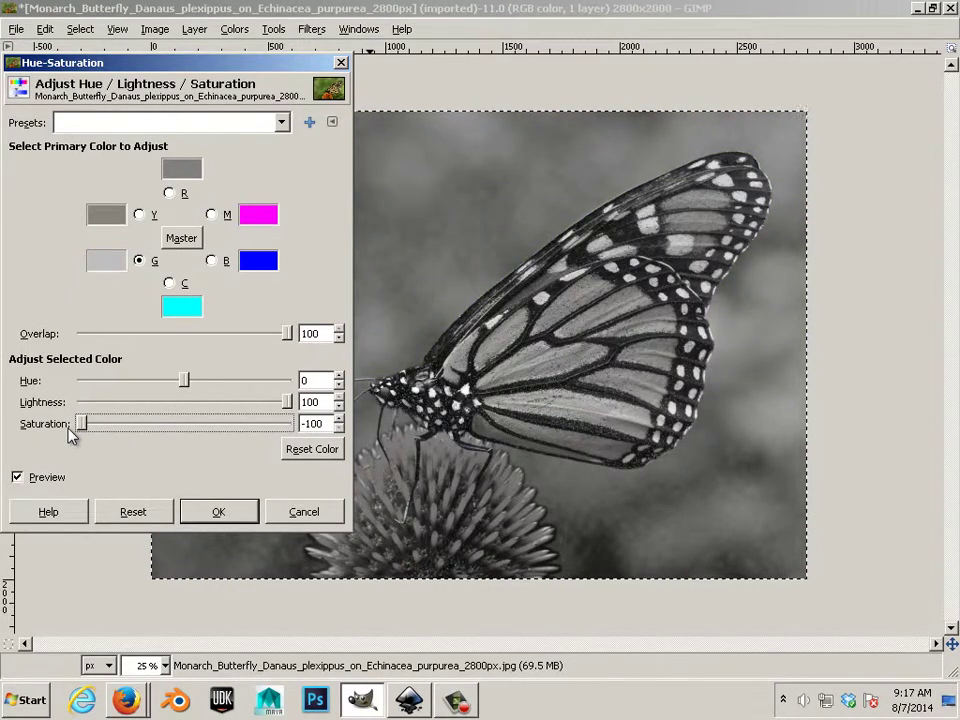
Step: Fully desaturate the cyan tones and set their lightness to 50
left_click(169, 283)
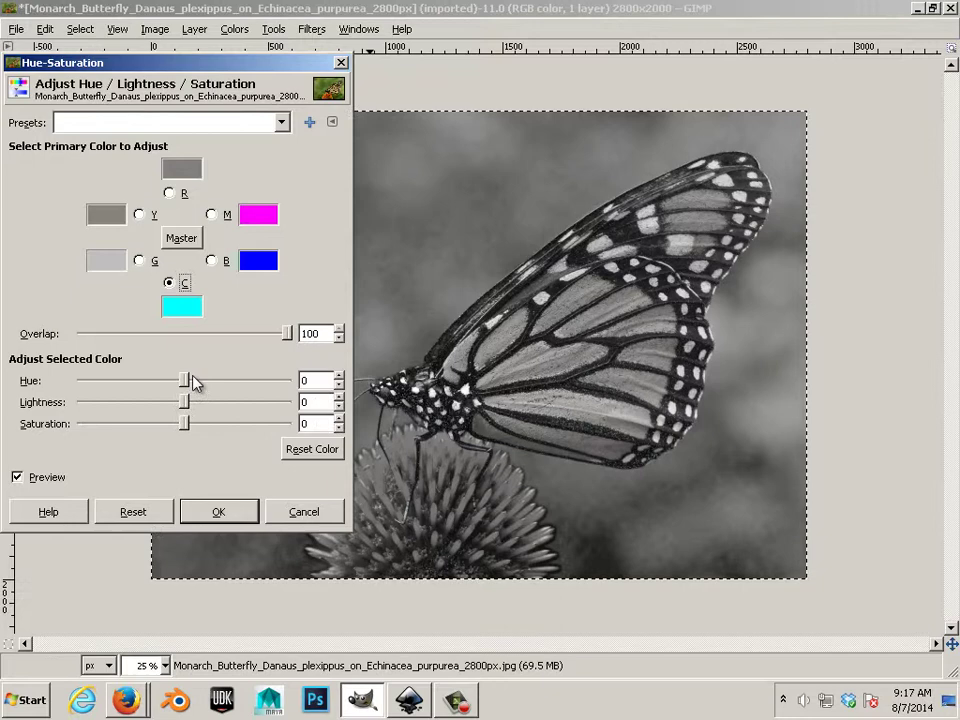
left_click_drag(183, 424, 27, 430)
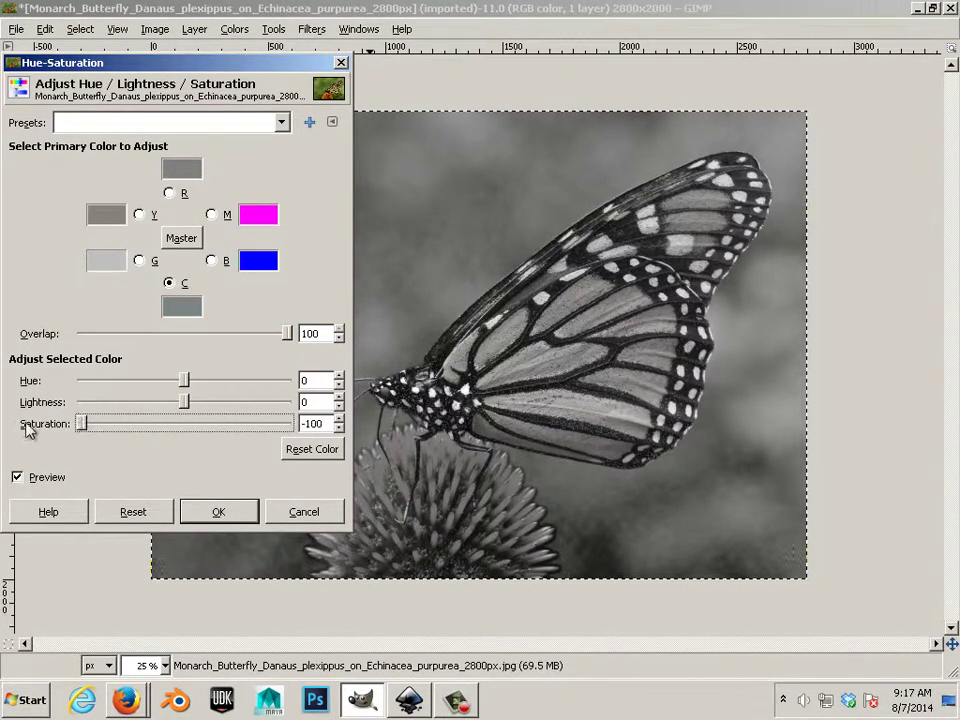
left_click_drag(184, 402, 315, 420)
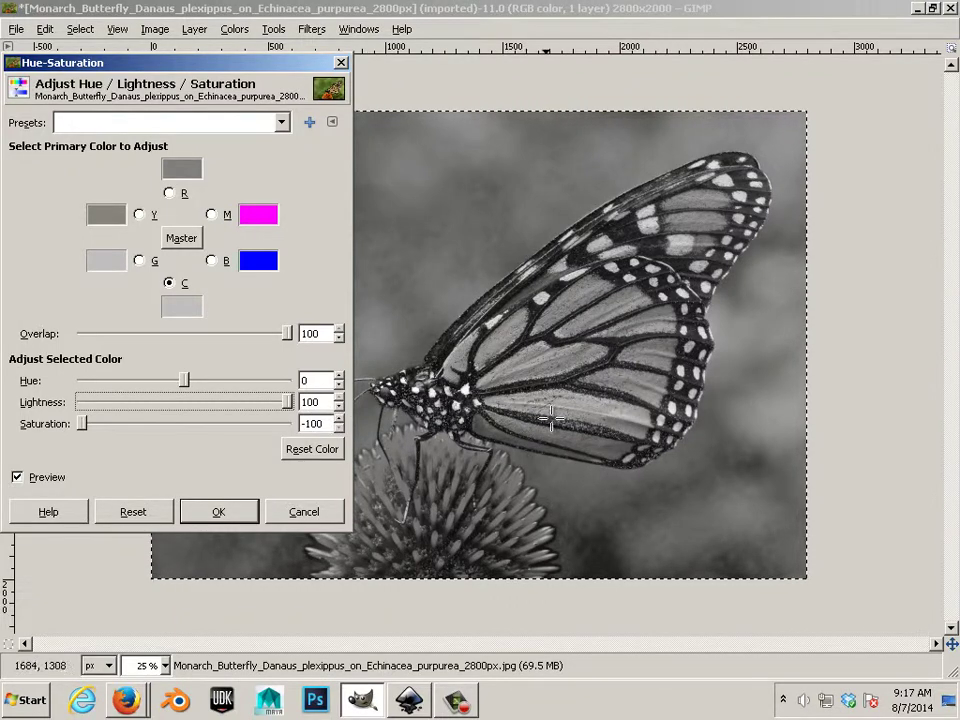
left_click_drag(289, 410, 238, 410)
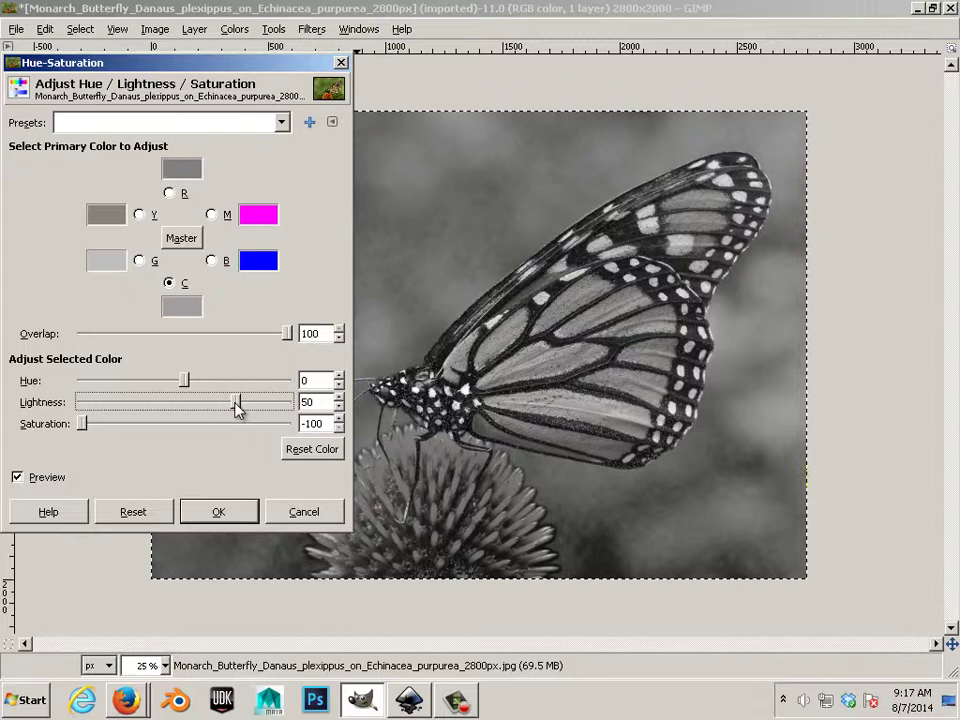
Step: Set blues to saturation -71 and lightness 26, and desaturate magentas to -100
left_click(211, 262)
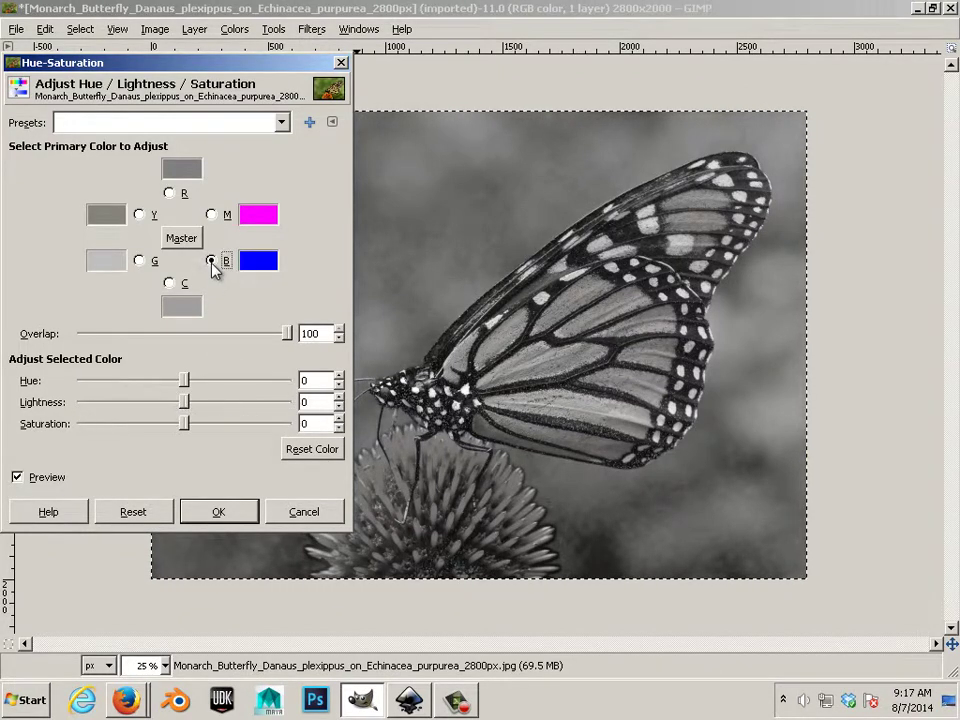
left_click_drag(184, 423, 111, 428)
left_click_drag(187, 404, 62, 430)
left_click(212, 217)
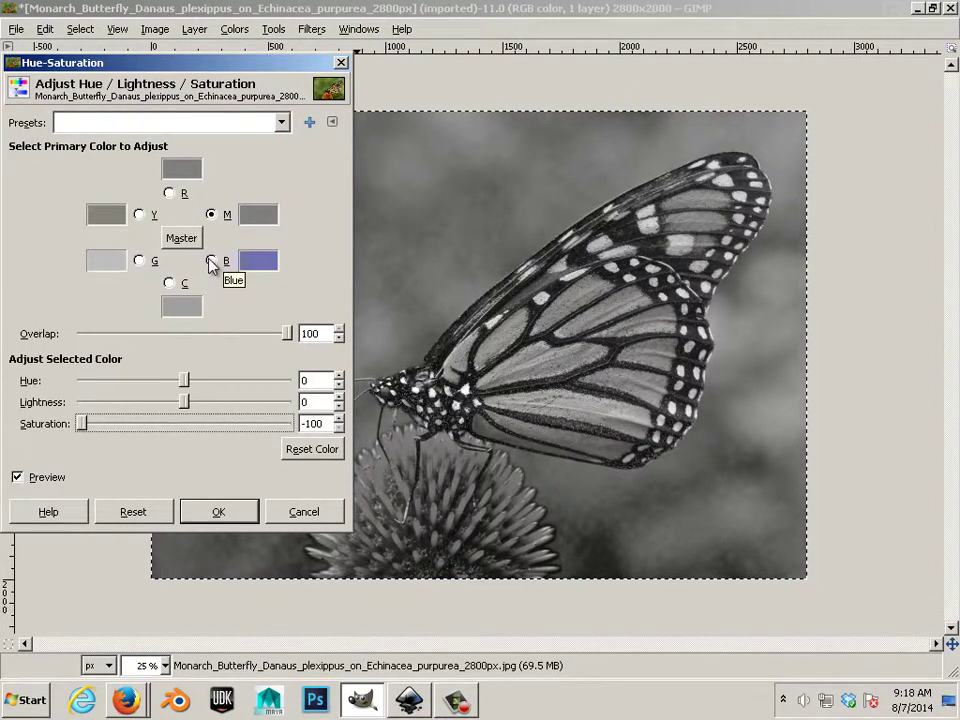
Step: Rework the greens, ending at hue 180, lightness 100 and saturation -100
left_click(138, 261)
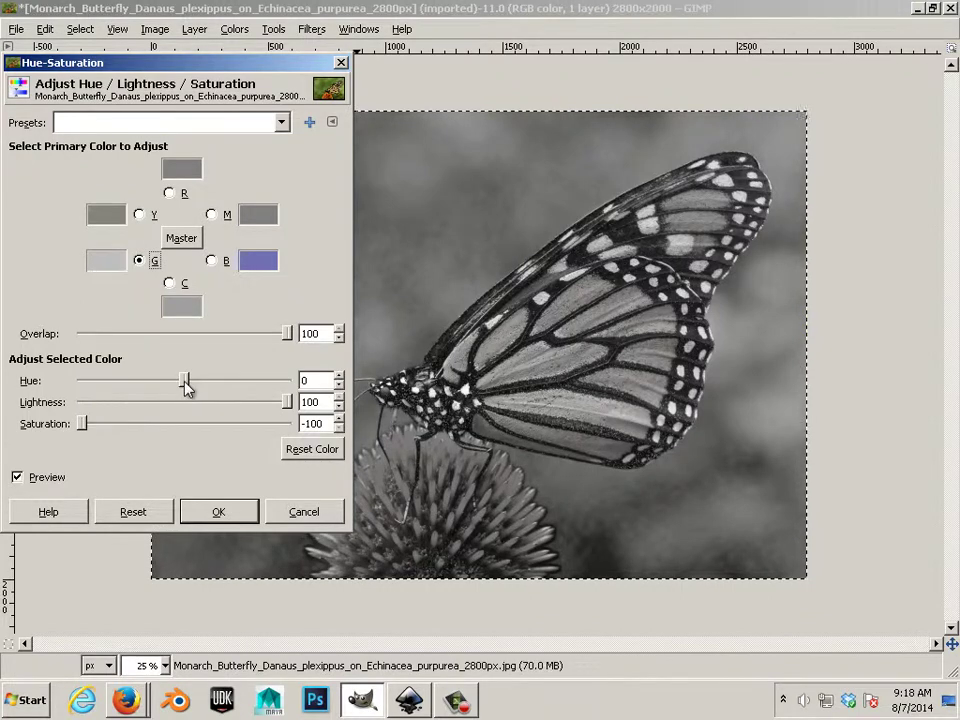
left_click_drag(186, 386, 218, 392)
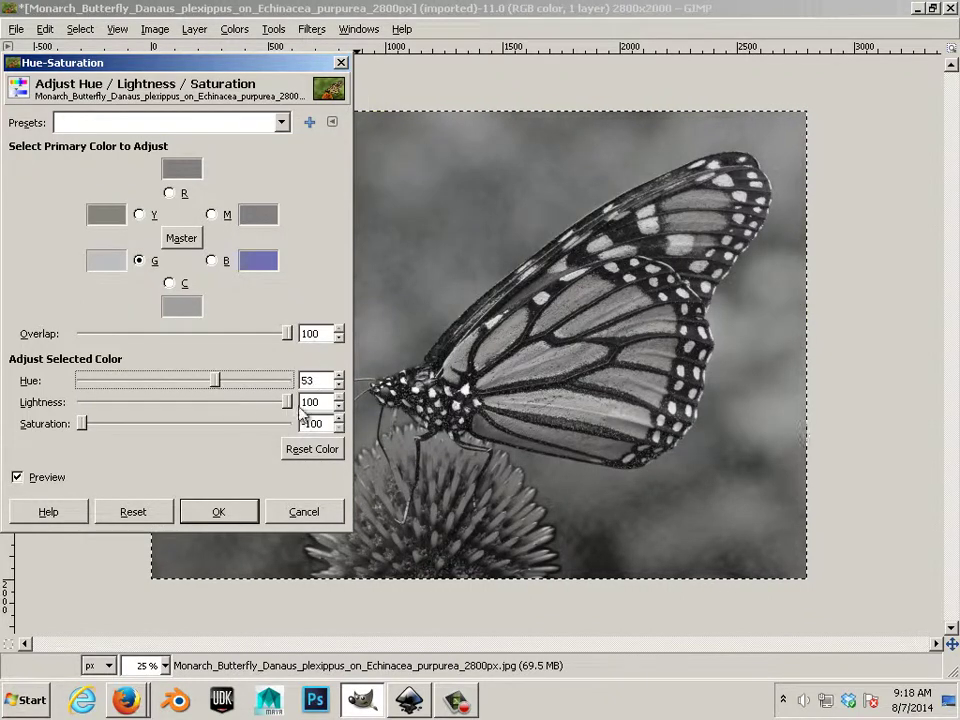
mouse_move(287, 402)
left_mouse_down()
mouse_move(161, 399)
mouse_move(300, 402)
left_mouse_up()
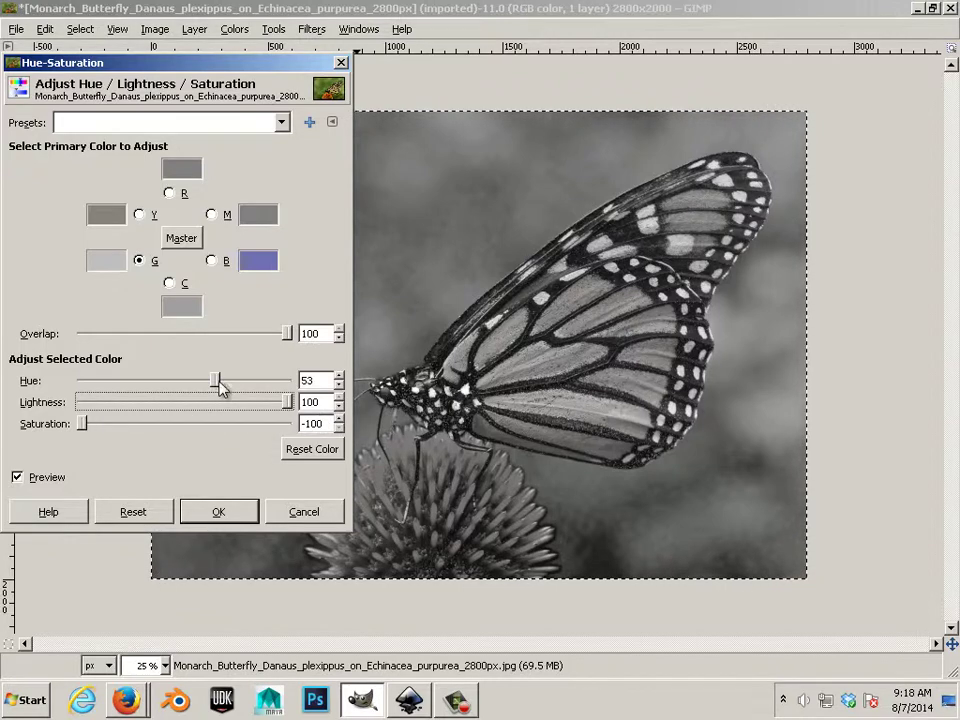
left_click_drag(220, 388, 336, 395)
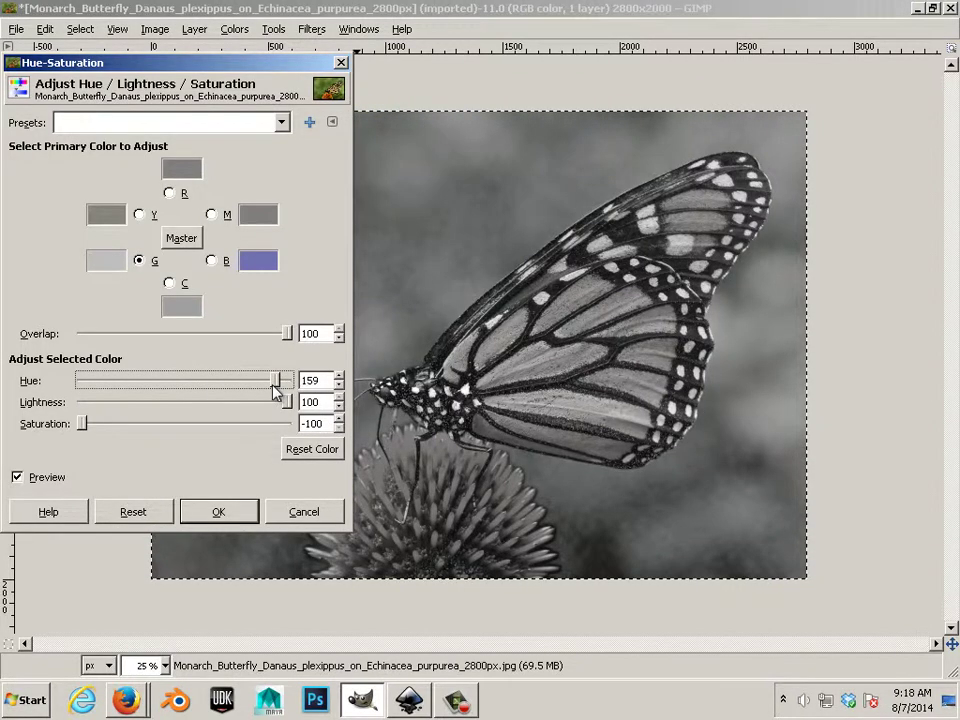
left_click_drag(84, 424, 298, 437)
left_click(257, 428)
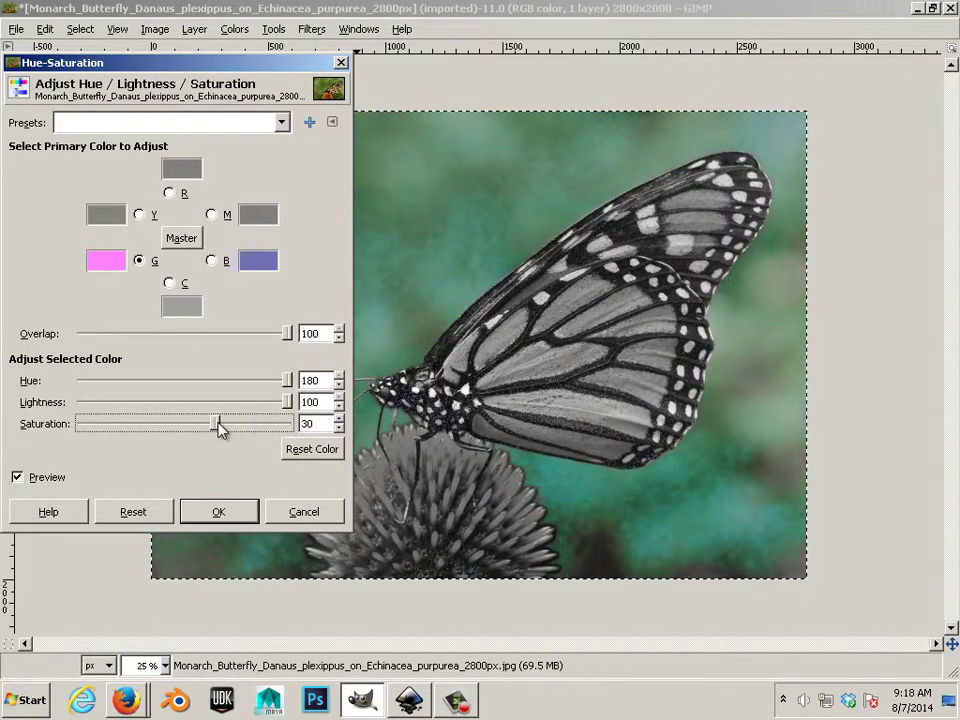
left_click_drag(214, 424, 78, 424)
Step: Retune the yellows, settling their lightness at 50 and shifting their hue
left_click(138, 214)
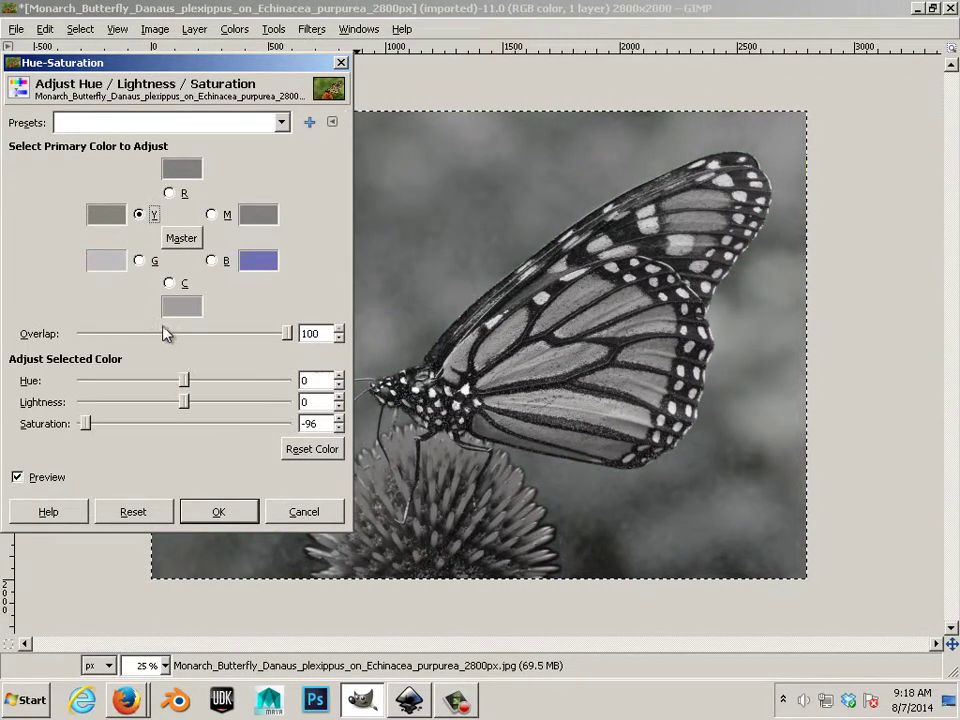
left_click_drag(184, 402, 345, 410)
left_click_drag(288, 422, 241, 424)
left_click_drag(189, 384, 235, 390)
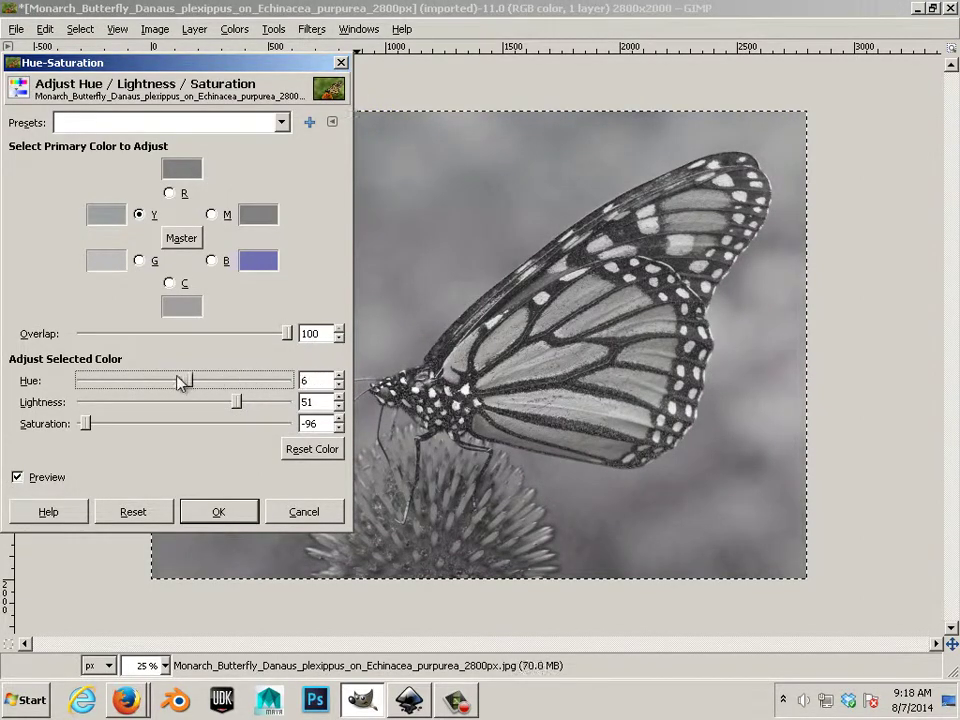
mouse_move(240, 408)
left_mouse_down()
mouse_move(156, 402)
mouse_move(240, 407)
left_mouse_up()
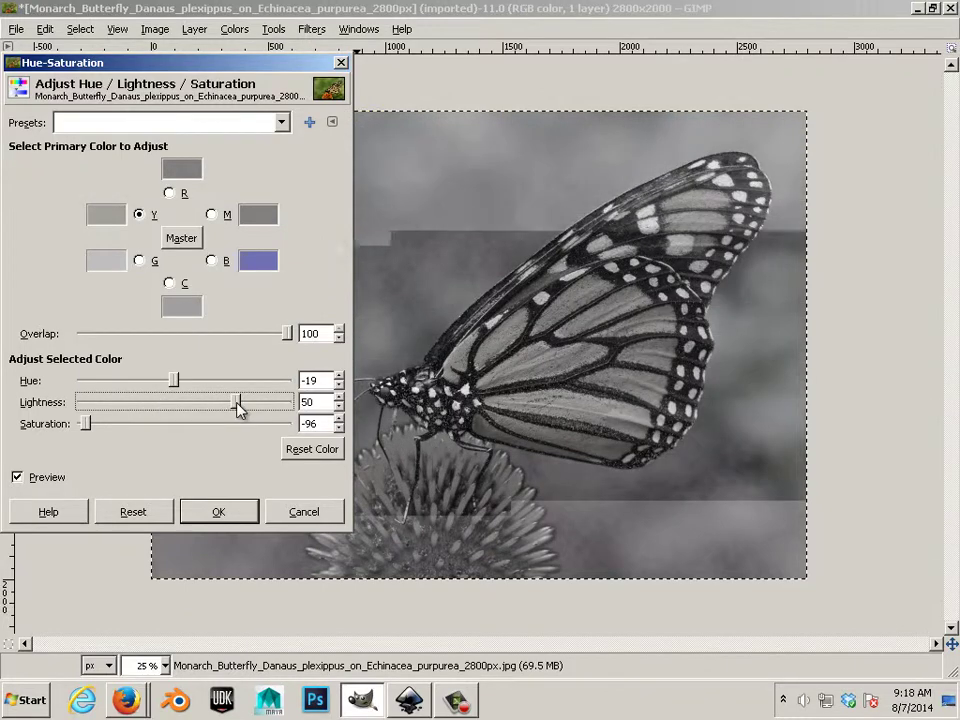
mouse_move(85, 424)
left_mouse_down()
mouse_move(229, 424)
mouse_move(72, 430)
left_mouse_up()
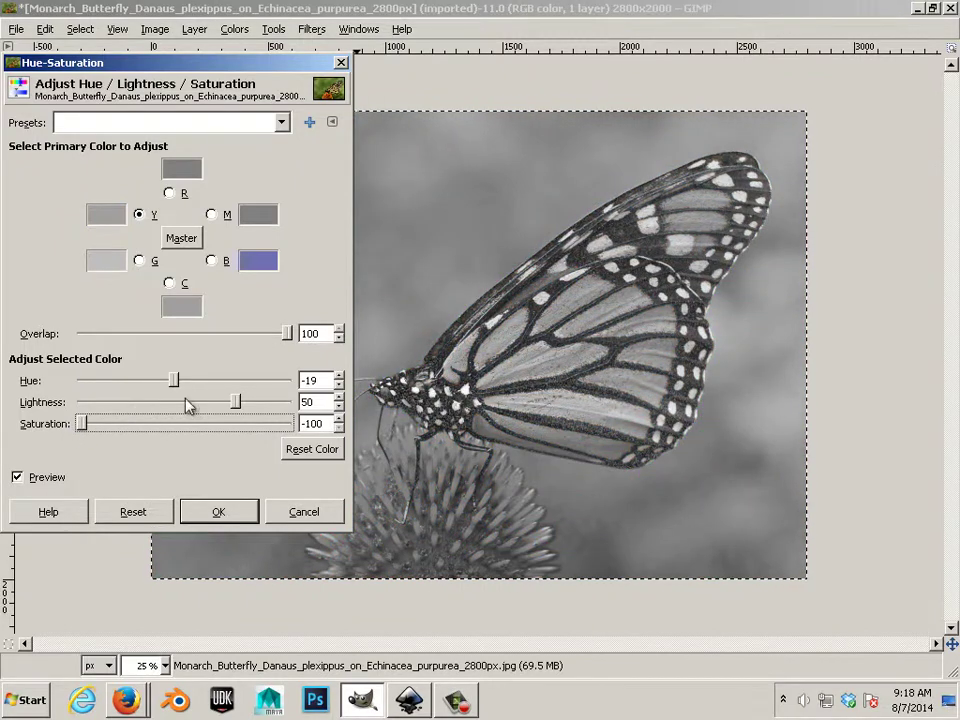
left_click_drag(176, 384, 238, 402)
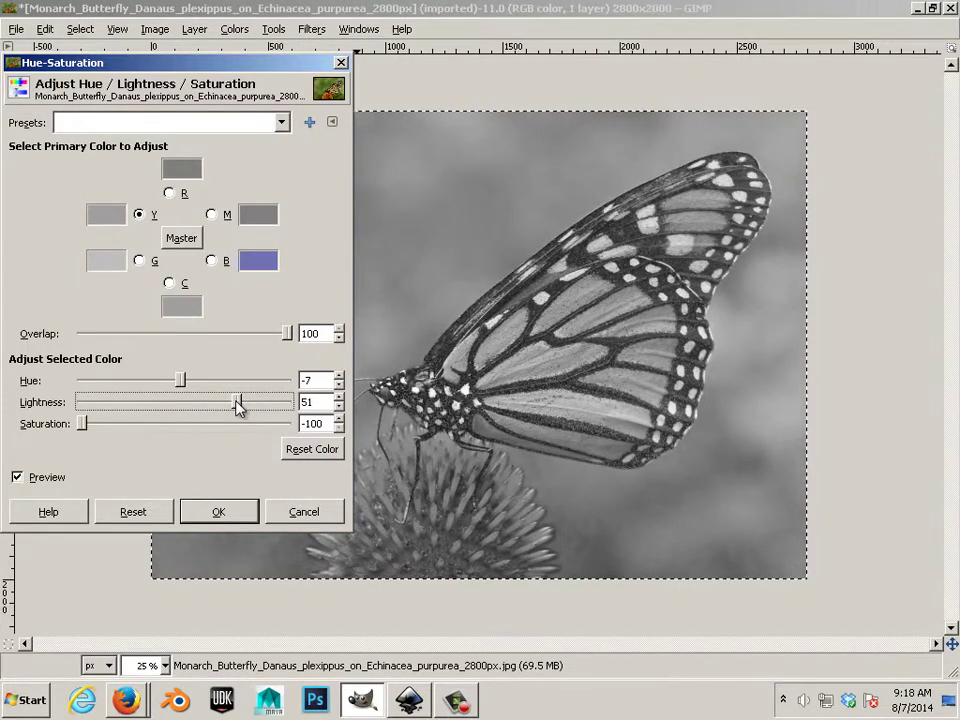
Step: Test restoring colour to the blues and shift the hue of the cyan tones
left_click(211, 260)
left_click_drag(122, 427, 84, 424)
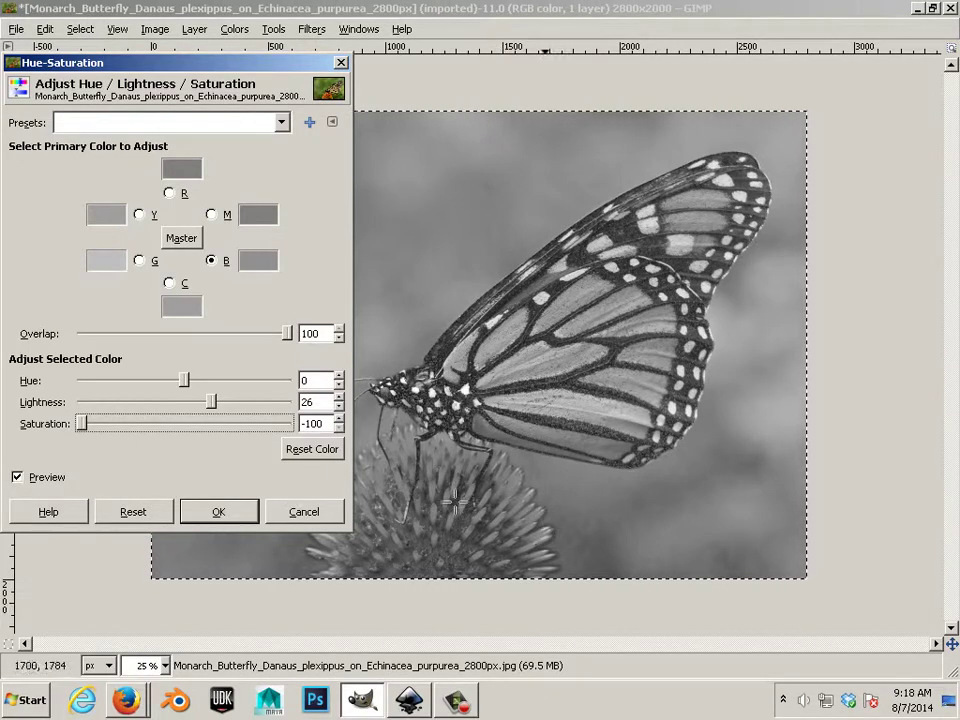
left_click(170, 308)
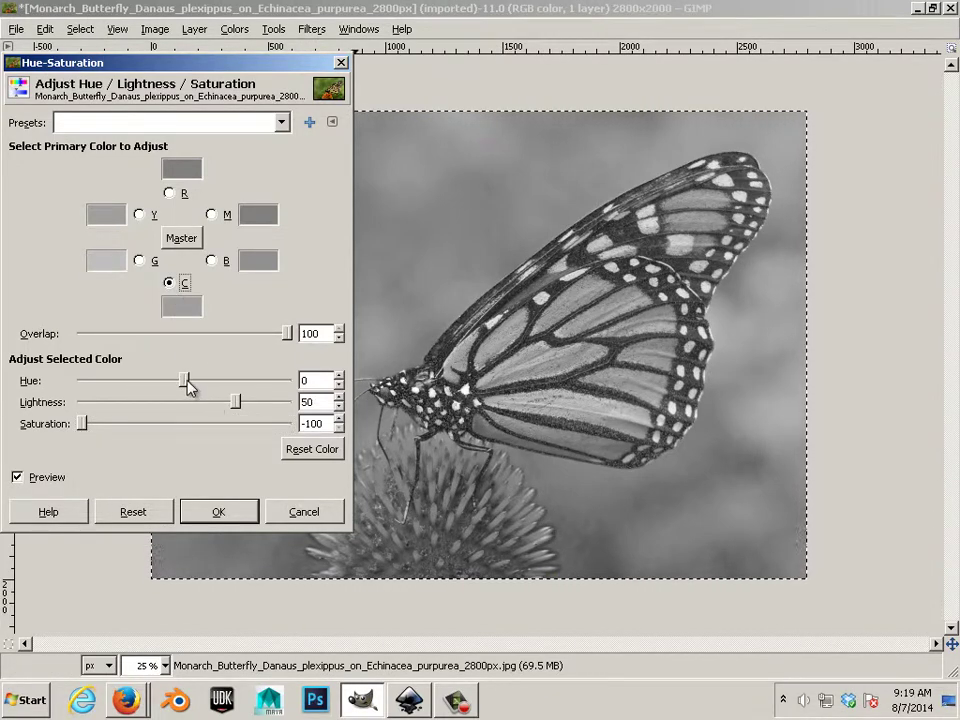
left_click_drag(118, 388, 88, 381)
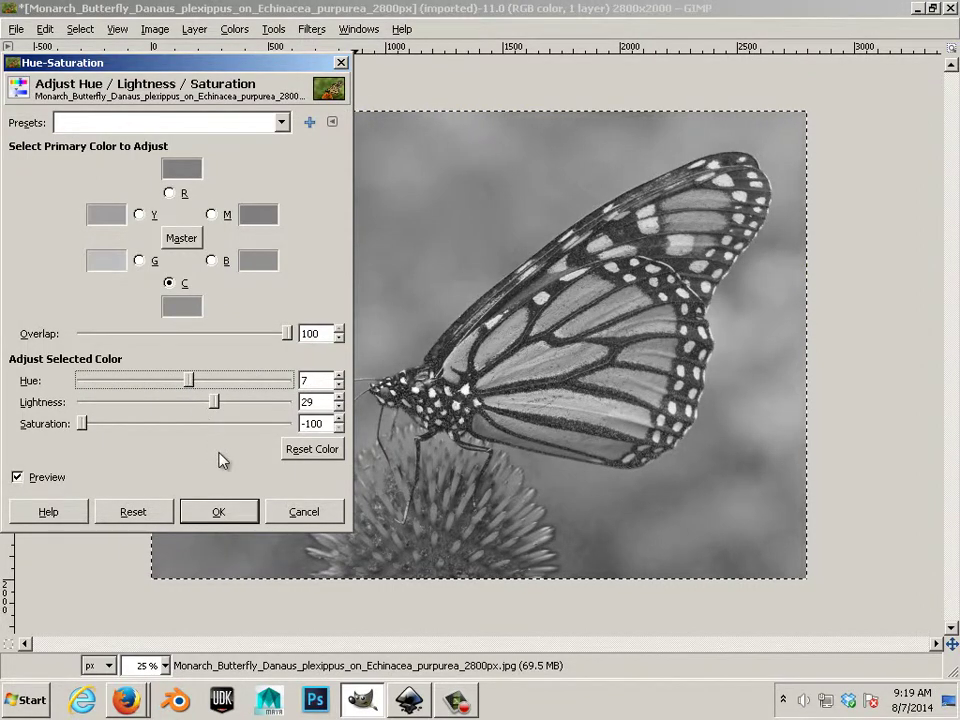
Step: Return green lightness to full and apply the Hue-Saturation adjustment
left_click(139, 214)
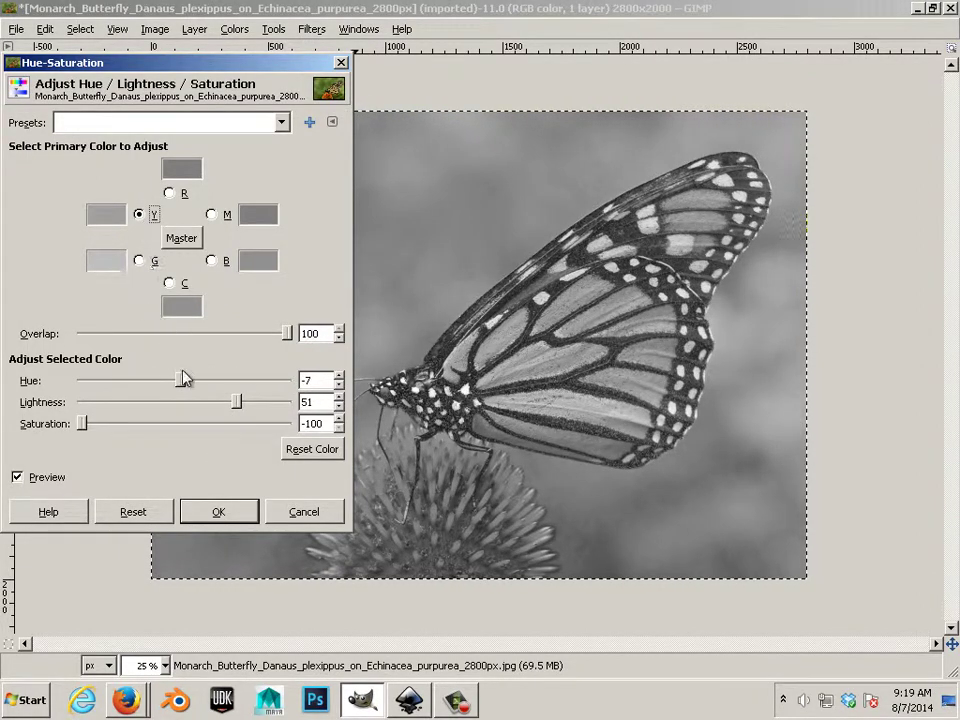
left_click(139, 260)
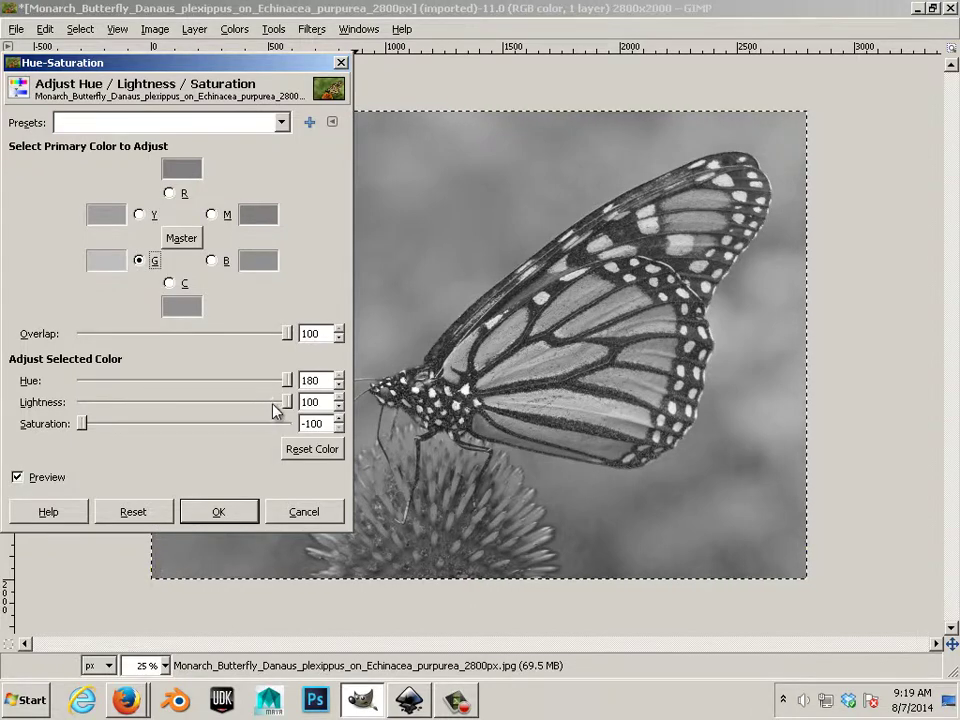
left_click_drag(274, 410, 311, 422)
left_click(338, 406)
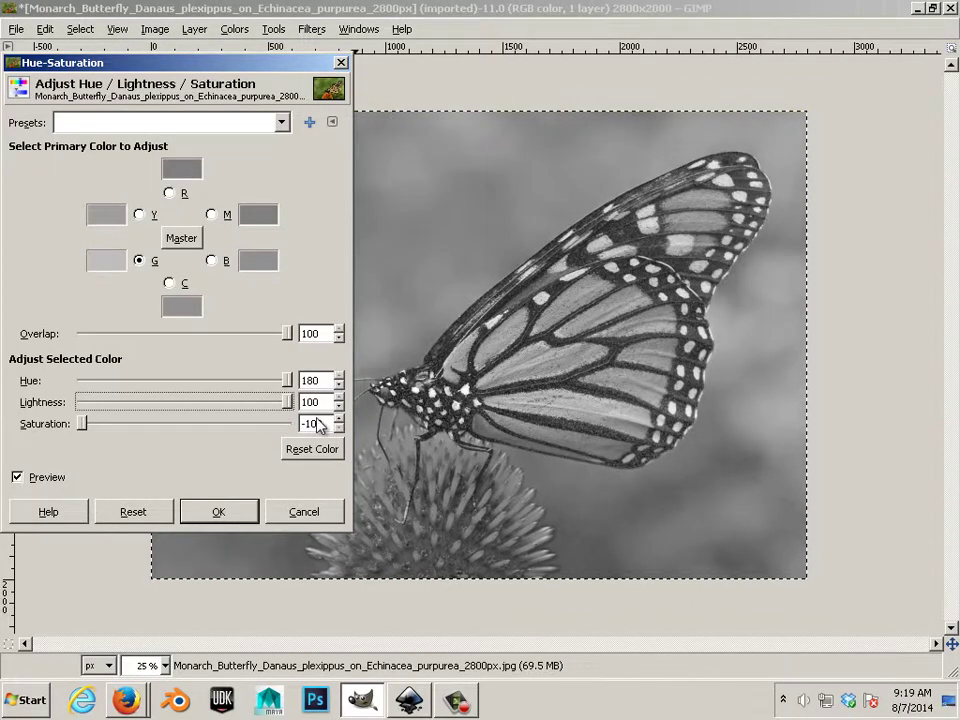
left_click(244, 515)
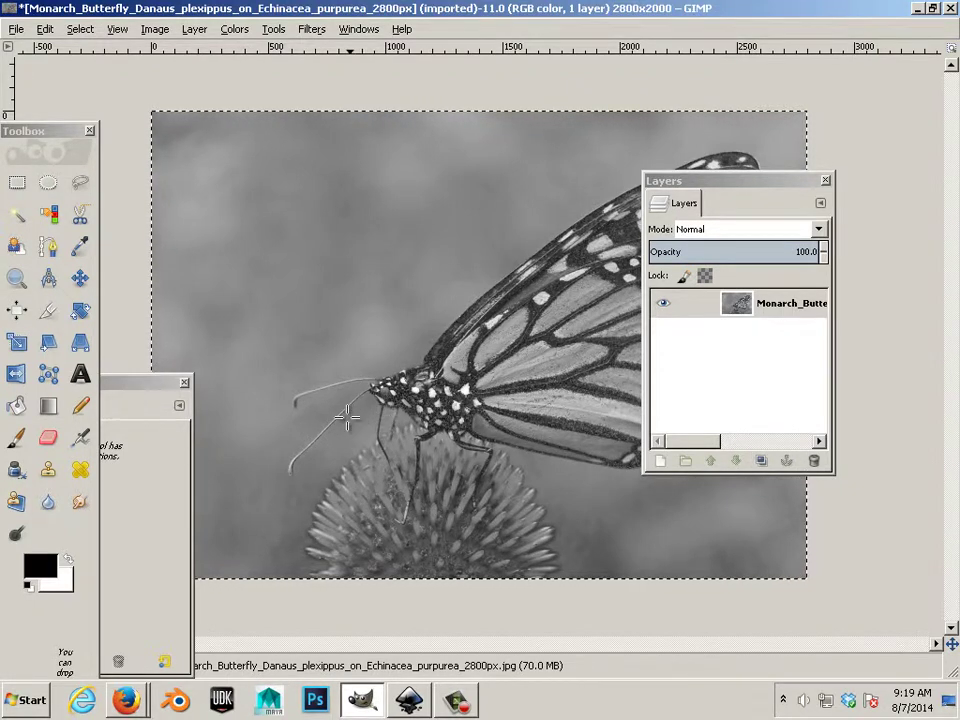
Step: Select the Dodge/Burn tool in Dodge mode and enlarge its brush
left_click(16, 533)
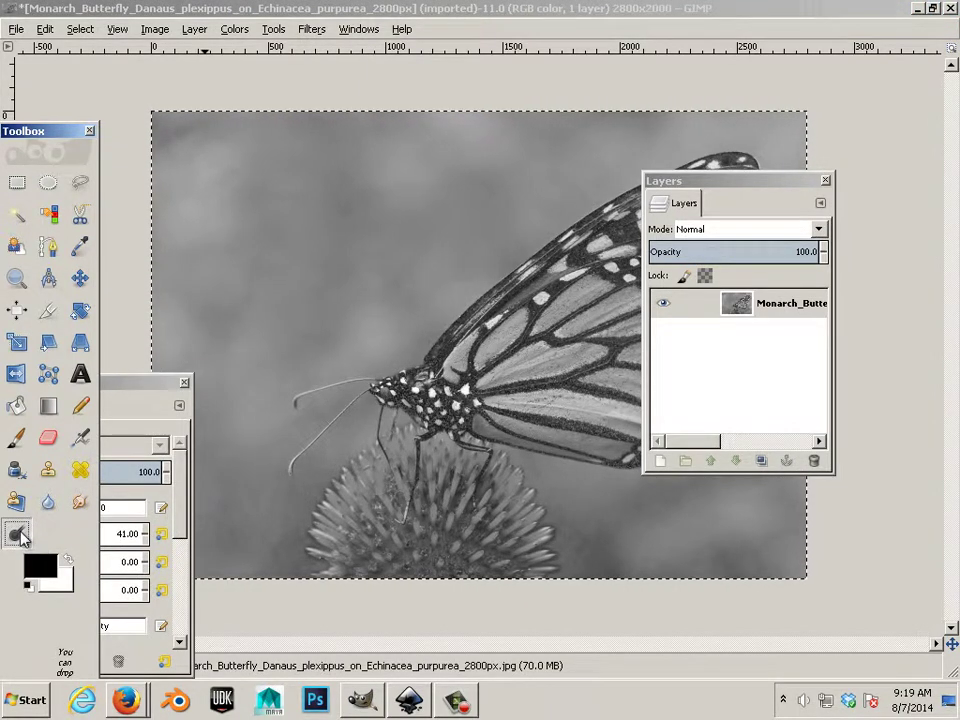
double_click(18, 535)
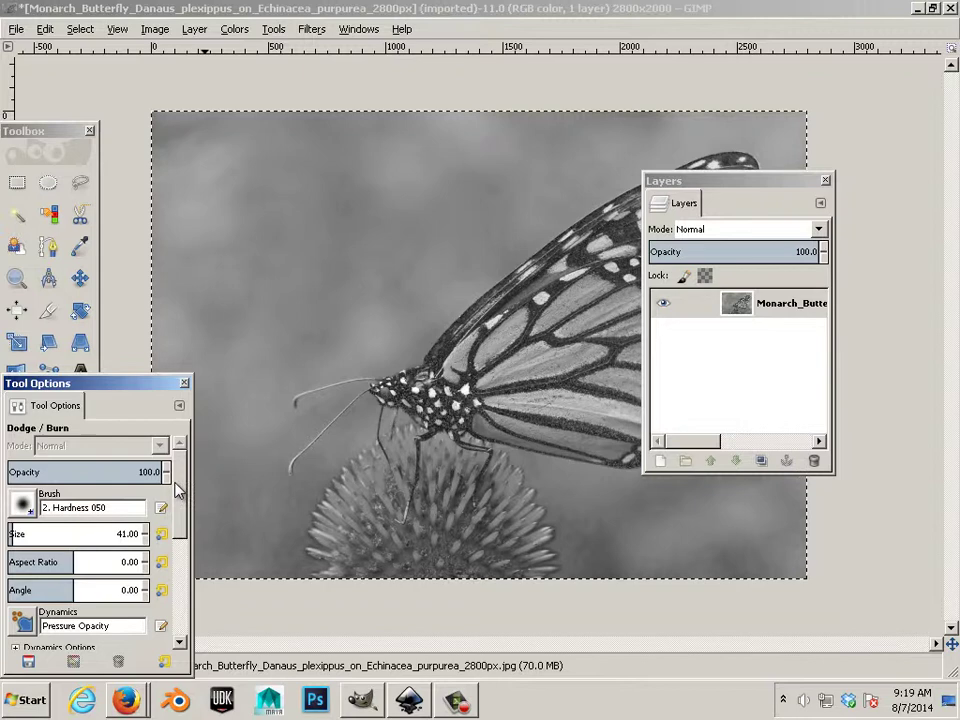
left_click_drag(176, 488, 156, 583)
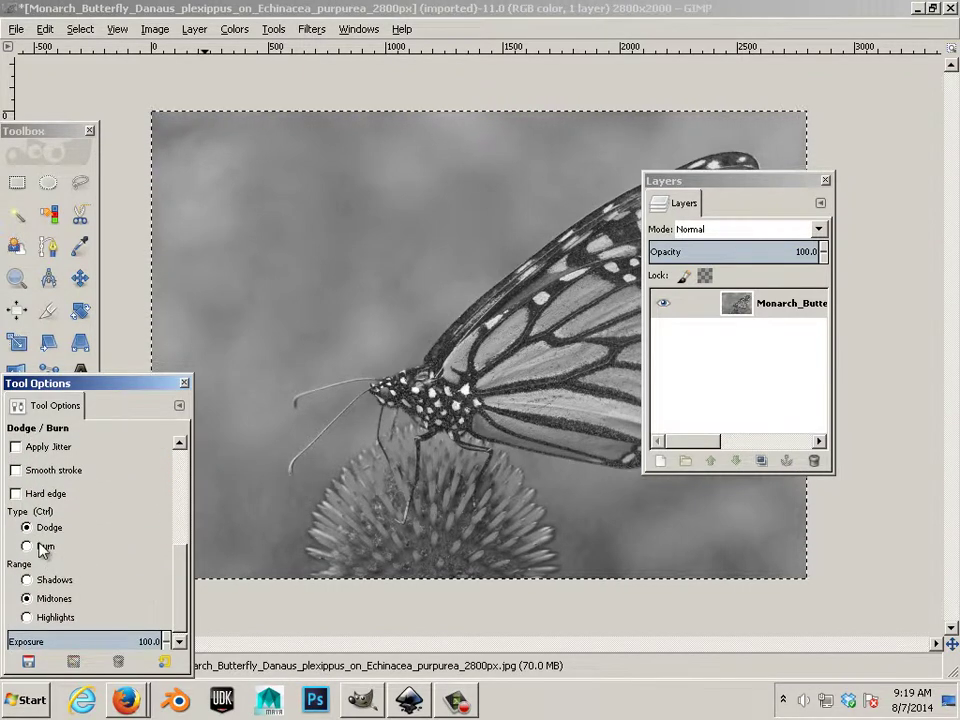
left_click(253, 274)
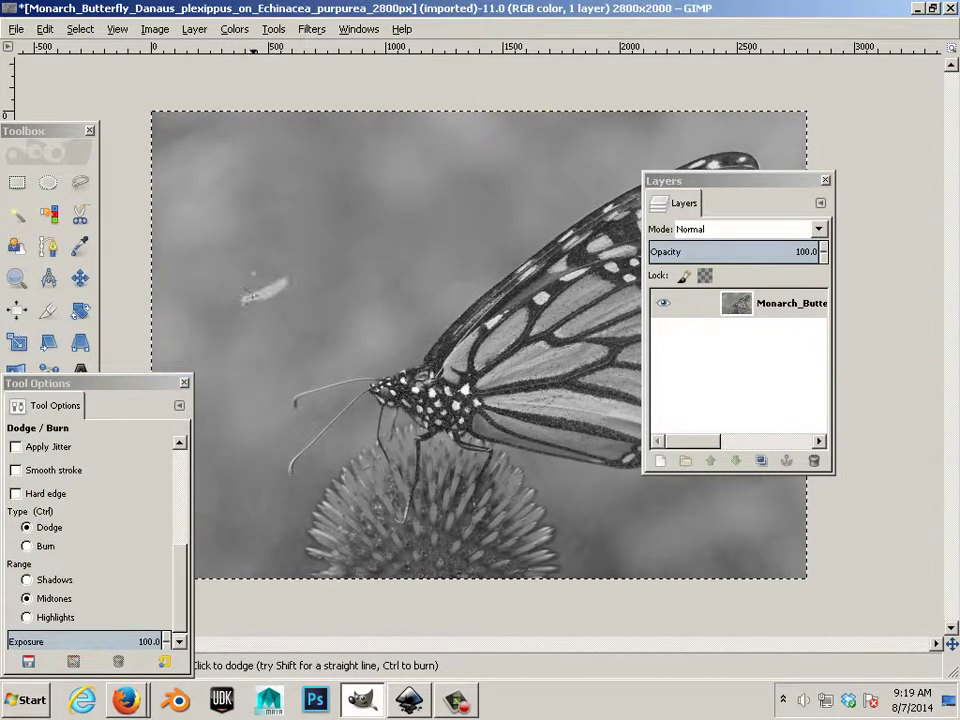
key("bracketleft")
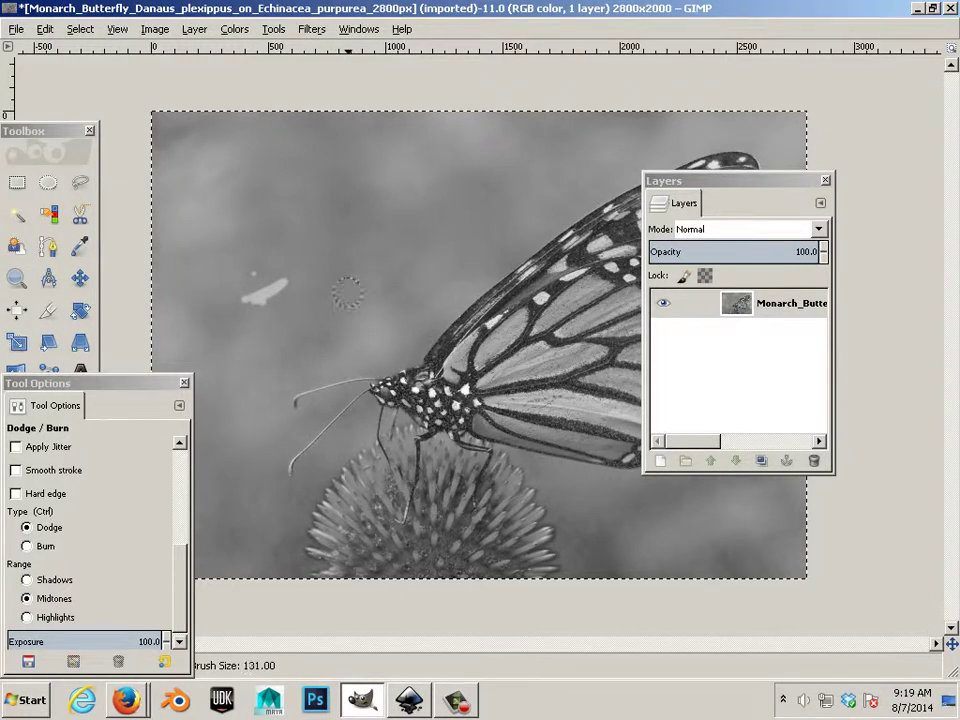
key("bracketright")
key("bracketright")
key("bracketright")
key("bracketright")
Step: Dodge a pale band along the wing's upper edge and below-right of the wing
mouse_move(348, 292)
left_mouse_down()
mouse_move(302, 314)
mouse_move(396, 248)
mouse_move(372, 268)
mouse_move(366, 308)
mouse_move(409, 301)
mouse_move(412, 323)
mouse_move(437, 325)
mouse_move(603, 180)
mouse_move(526, 222)
mouse_move(447, 285)
mouse_move(523, 209)
mouse_move(435, 272)
mouse_move(414, 318)
mouse_move(414, 347)
mouse_move(287, 381)
mouse_move(266, 404)
left_mouse_up()
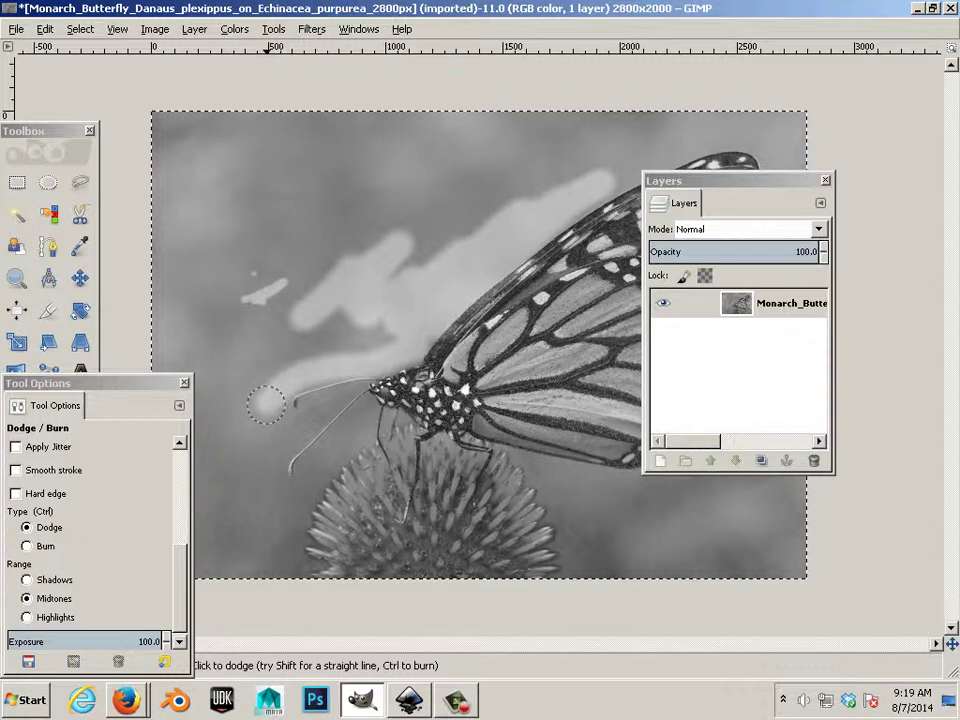
key("ctrl+z")
key("ctrl+z")
key("ctrl+z")
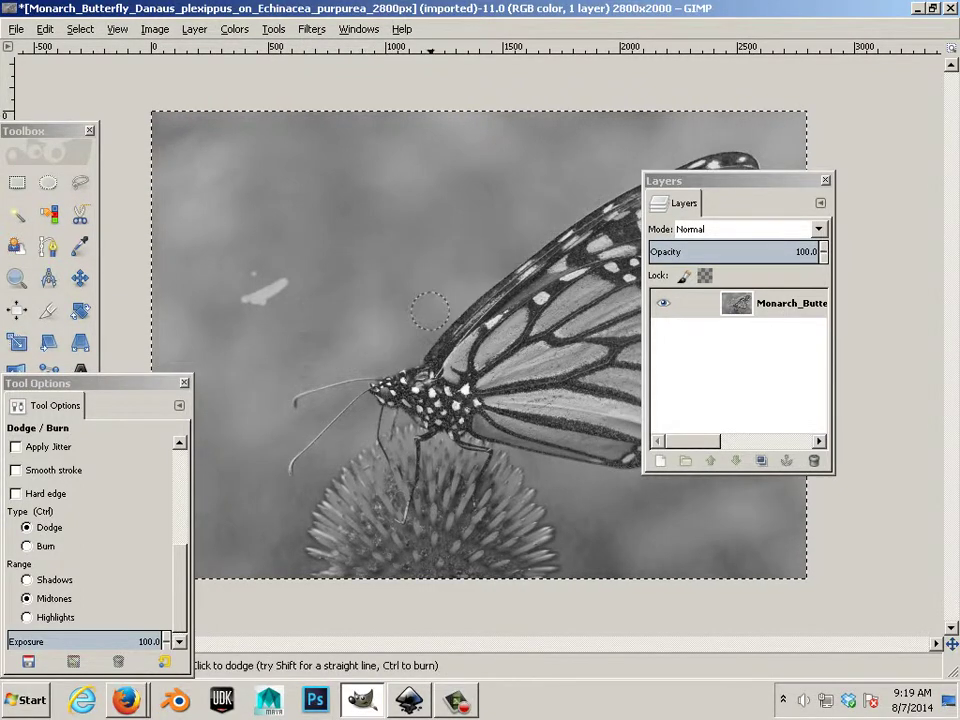
mouse_move(437, 325)
left_mouse_down()
mouse_move(564, 203)
mouse_move(719, 135)
left_mouse_up()
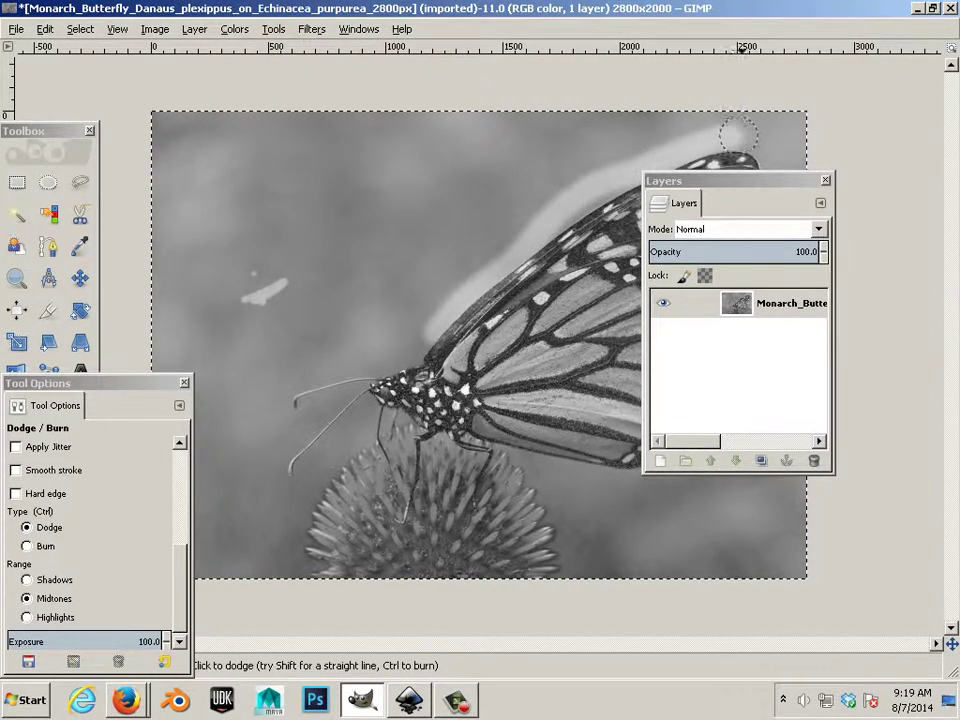
left_click_drag(754, 182, 878, 469)
mouse_move(655, 488)
left_mouse_down()
mouse_move(588, 478)
mouse_move(640, 478)
mouse_move(694, 437)
mouse_move(724, 392)
mouse_move(730, 367)
mouse_move(716, 408)
mouse_move(726, 315)
mouse_move(785, 225)
mouse_move(788, 197)
mouse_move(778, 152)
mouse_move(736, 137)
mouse_move(768, 137)
mouse_move(796, 160)
mouse_move(800, 192)
mouse_move(757, 421)
left_mouse_up()
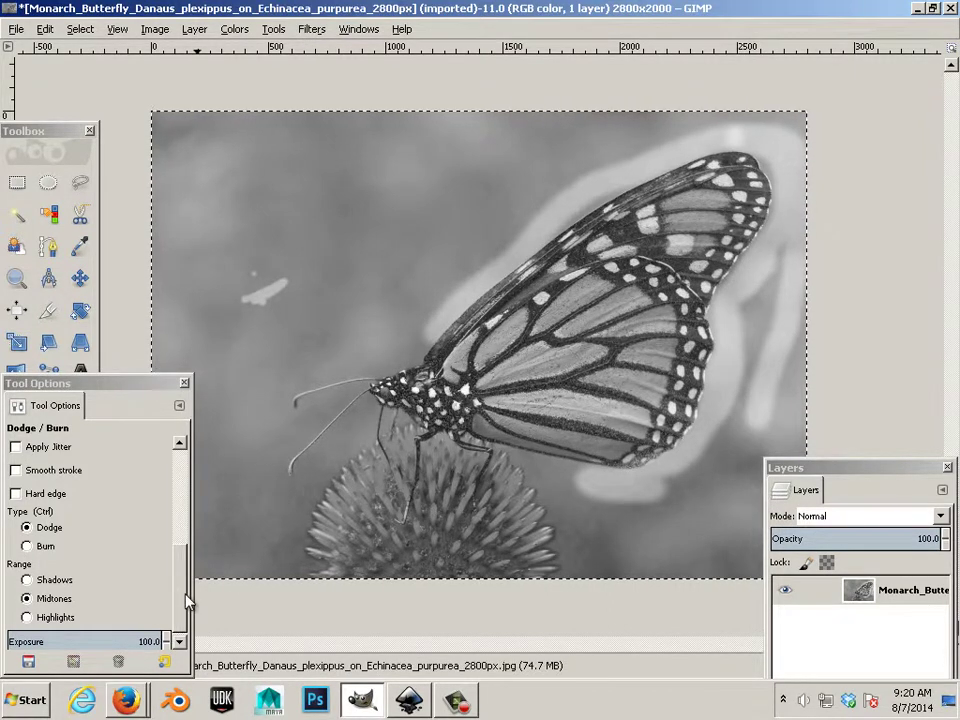
Step: Reposition the Tool Options dock and dodge below the wing with a larger brush
scroll(178, 630, "down", 1)
mouse_move(176, 630)
left_mouse_down()
mouse_move(181, 497)
mouse_move(185, 511)
left_mouse_up()
key("bracketright")
key("bracketright")
key("bracketright")
key("bracketright")
key("bracketright")
key("bracketright")
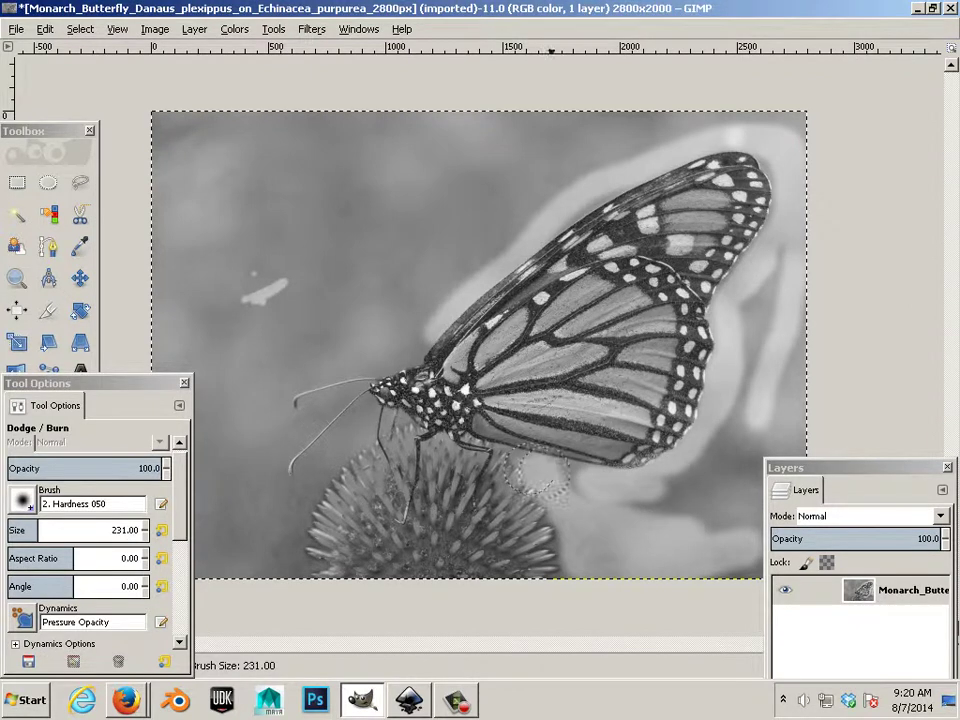
mouse_move(600, 490)
left_mouse_down()
mouse_move(660, 492)
mouse_move(602, 489)
mouse_move(676, 519)
mouse_move(682, 561)
mouse_move(801, 429)
mouse_move(758, 526)
mouse_move(718, 506)
mouse_move(722, 417)
mouse_move(703, 496)
mouse_move(721, 491)
mouse_move(741, 511)
mouse_move(725, 572)
mouse_move(736, 546)
mouse_move(678, 554)
mouse_move(673, 513)
mouse_move(690, 471)
mouse_move(660, 509)
mouse_move(664, 552)
mouse_move(647, 559)
mouse_move(593, 529)
mouse_move(727, 481)
mouse_move(781, 404)
mouse_move(793, 430)
mouse_move(805, 332)
mouse_move(771, 301)
mouse_move(747, 389)
mouse_move(780, 255)
mouse_move(738, 371)
mouse_move(760, 363)
mouse_move(803, 382)
left_mouse_up()
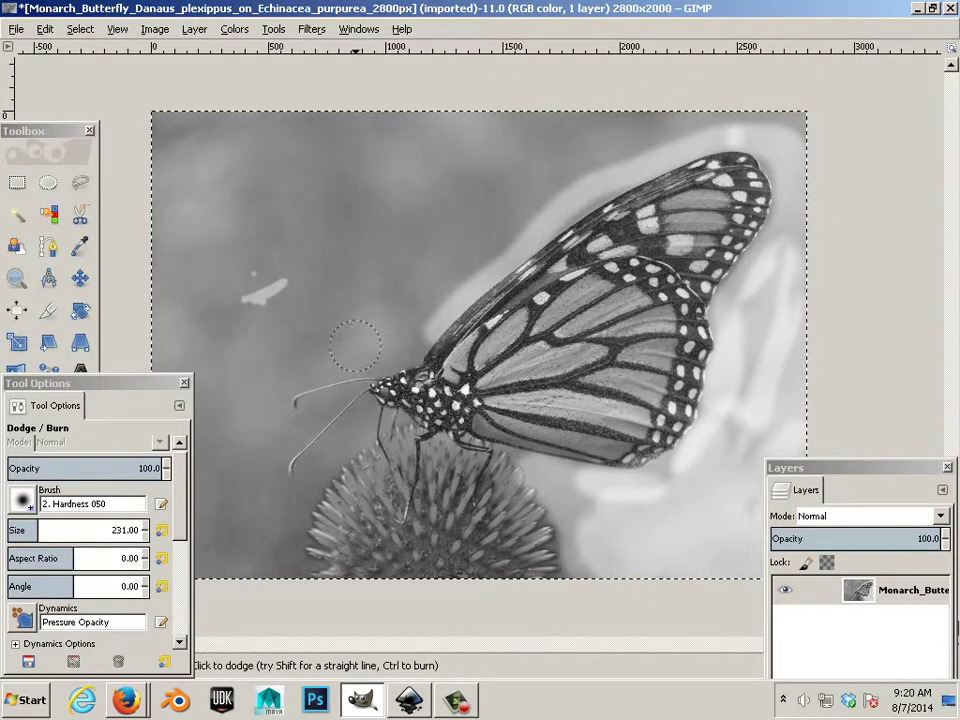
Step: With a smaller brush, lighten left of the flower head and around the lower antenna tip
key("bracketleft")
key("bracketleft")
key("bracketleft")
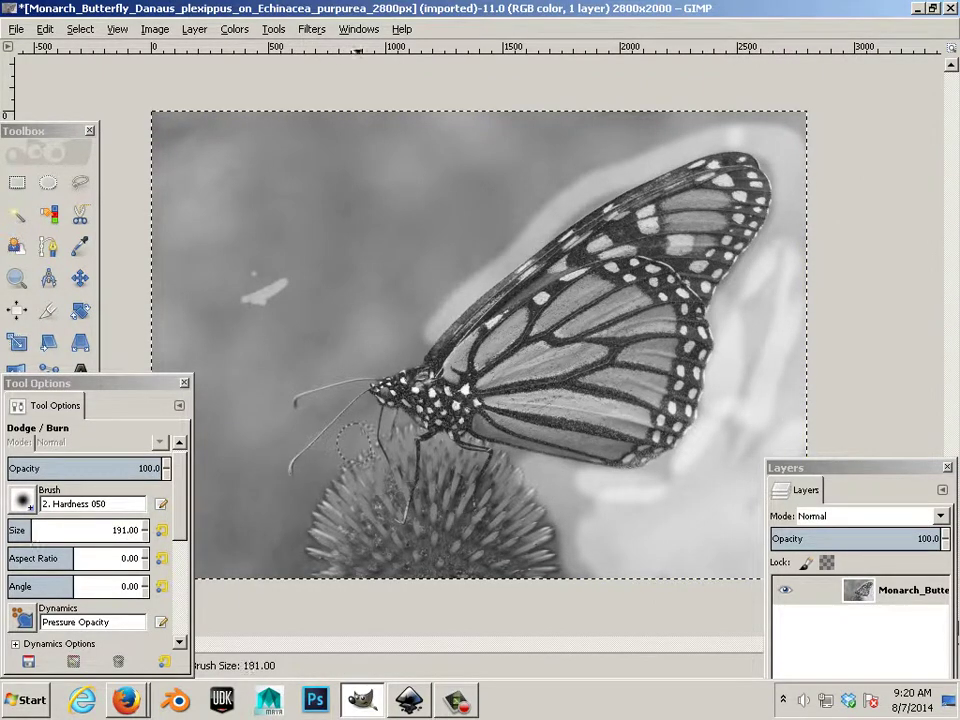
key("bracketleft")
mouse_move(355, 445)
left_mouse_down()
mouse_move(293, 508)
mouse_move(289, 538)
mouse_move(298, 540)
mouse_move(302, 573)
mouse_move(280, 562)
mouse_move(285, 512)
mouse_move(273, 462)
mouse_move(355, 396)
mouse_move(277, 424)
mouse_move(283, 387)
mouse_move(358, 368)
left_mouse_up()
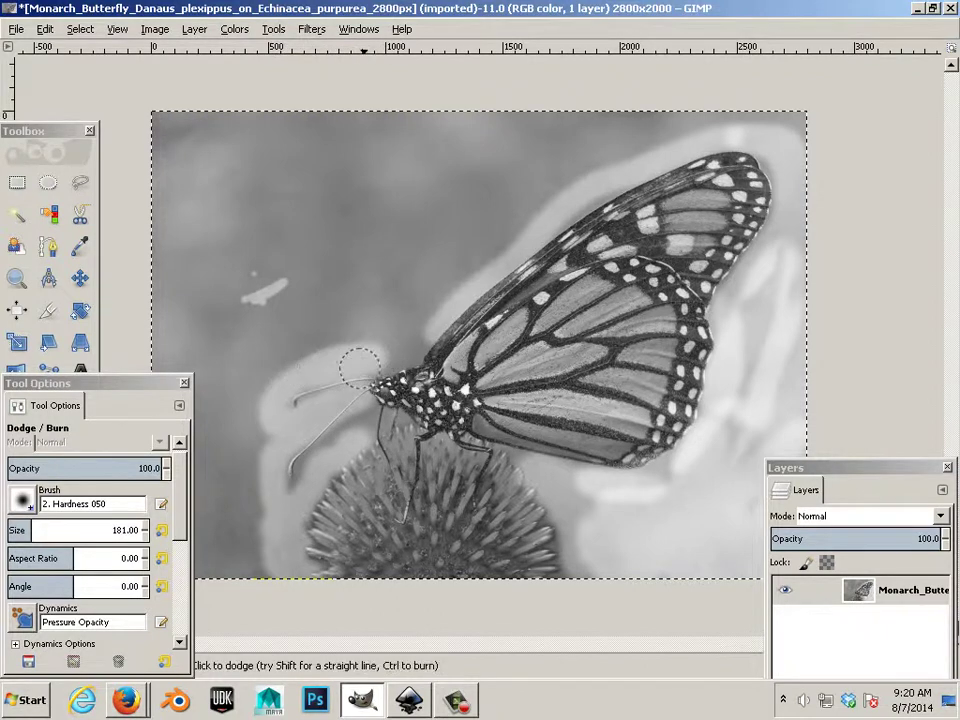
key("bracketleft")
key("bracketleft")
key("bracketleft")
key("bracketleft")
key("bracketleft")
key("bracketleft")
key("bracketleft")
key("bracketleft")
key("bracketleft")
key("bracketleft")
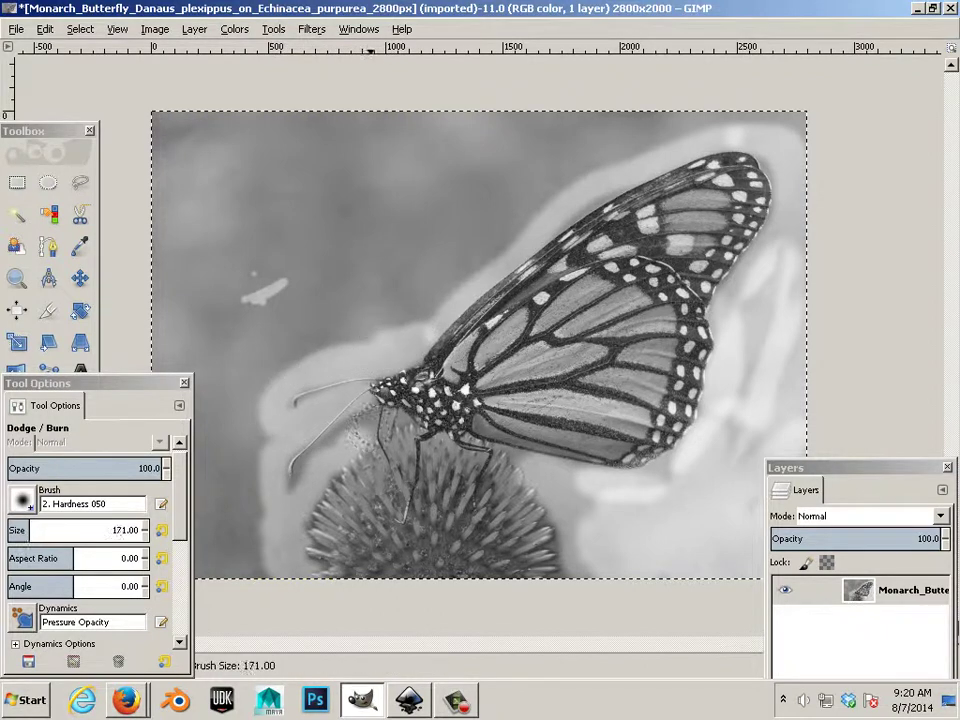
mouse_move(357, 409)
left_mouse_down()
mouse_move(343, 429)
mouse_move(349, 439)
mouse_move(342, 434)
left_mouse_up()
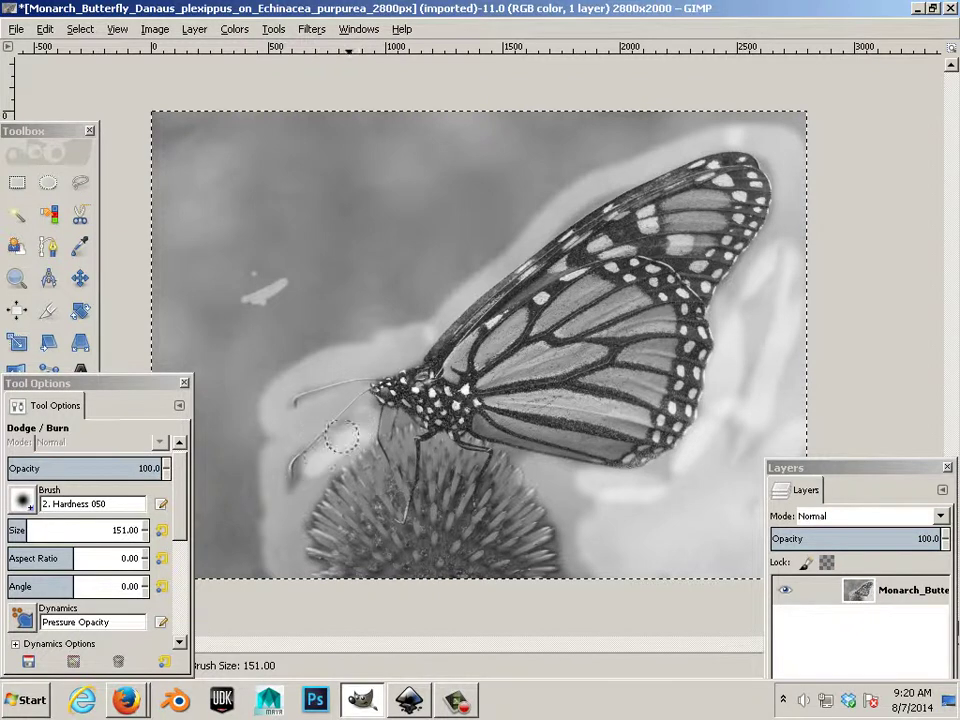
Step: Lighten left of the butterfly's head, then rearrange the Tool Options and Layers docks
key("bracketleft")
key("bracketleft")
key("bracketleft")
key("bracketleft")
key("bracketleft")
key("bracketleft")
key("bracketleft")
key("bracketleft")
key("bracketleft")
key("bracketleft")
key("bracketleft")
key("bracketleft")
key("bracketleft")
key("bracketleft")
key("bracketleft")
key("bracketleft")
key("bracketleft")
key("bracketleft")
key("bracketleft")
key("bracketleft")
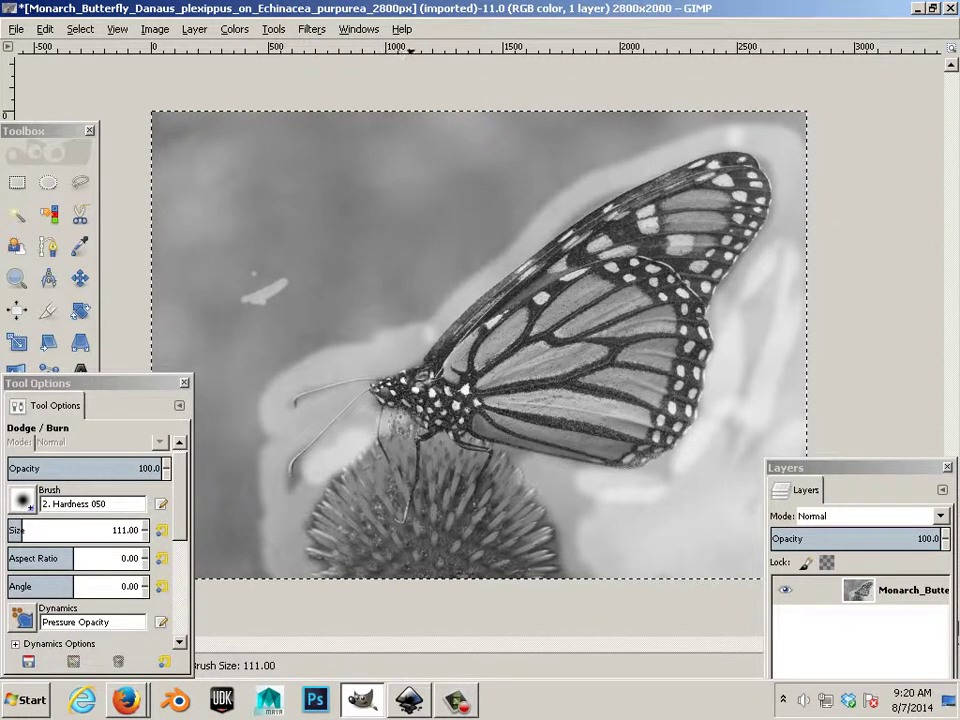
key("bracketright")
key("bracketright")
key("bracketright")
key("bracketright")
key("bracketright")
key("bracketright")
key("bracketright")
key("bracketright")
key("bracketright")
key("bracketright")
key("bracketright")
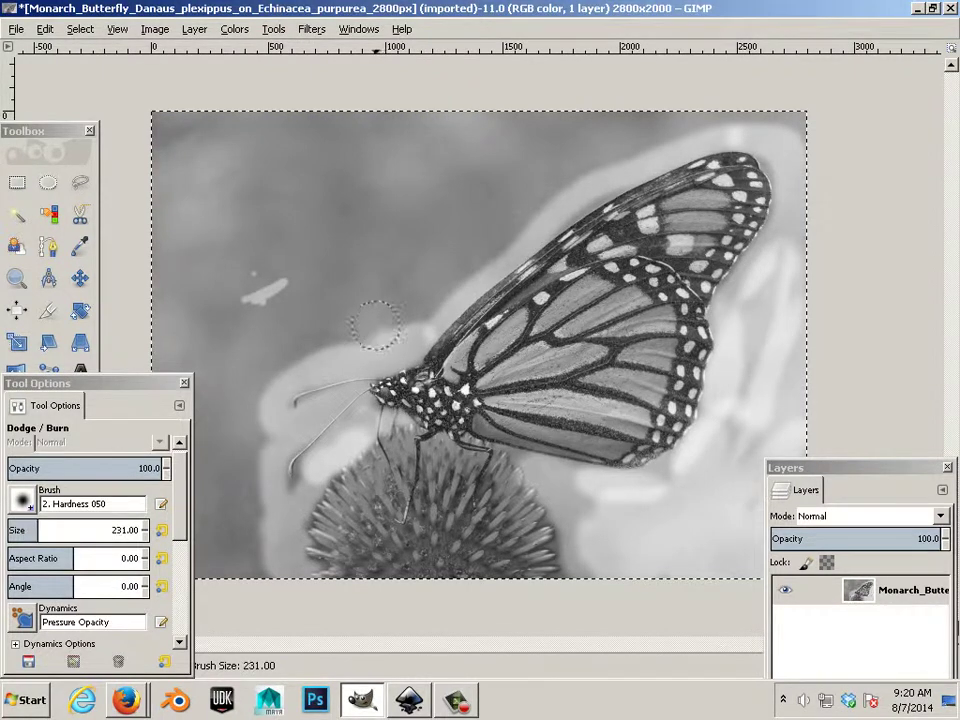
mouse_move(375, 325)
left_mouse_down()
mouse_move(291, 350)
mouse_move(360, 317)
left_mouse_up()
key("bracketright")
key("bracketright")
key("bracketright")
key("bracketright")
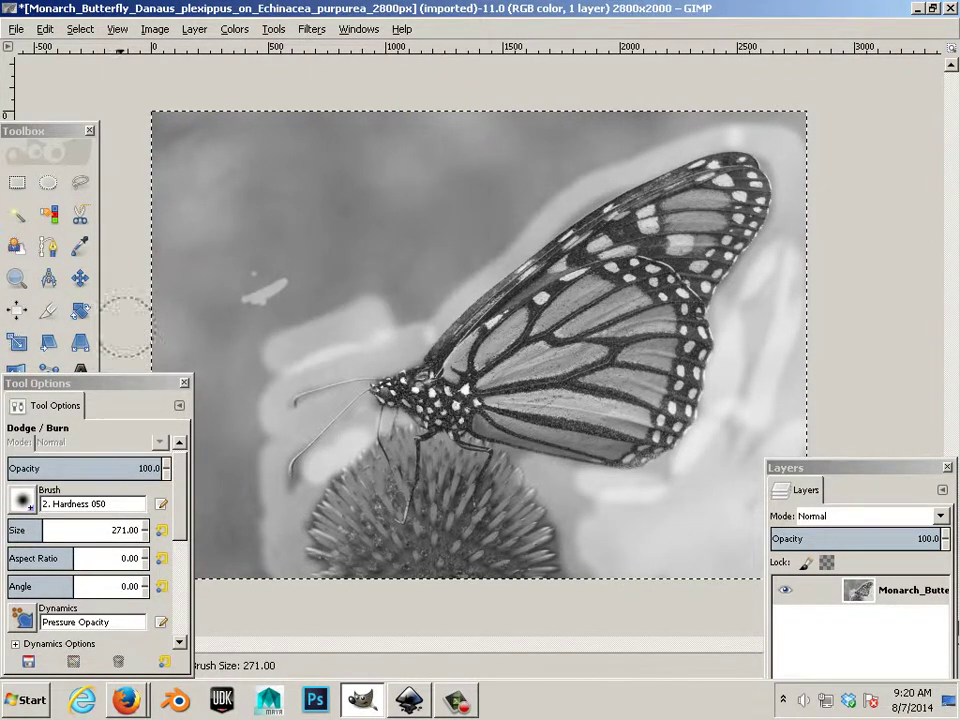
left_click_drag(108, 388, 119, 532)
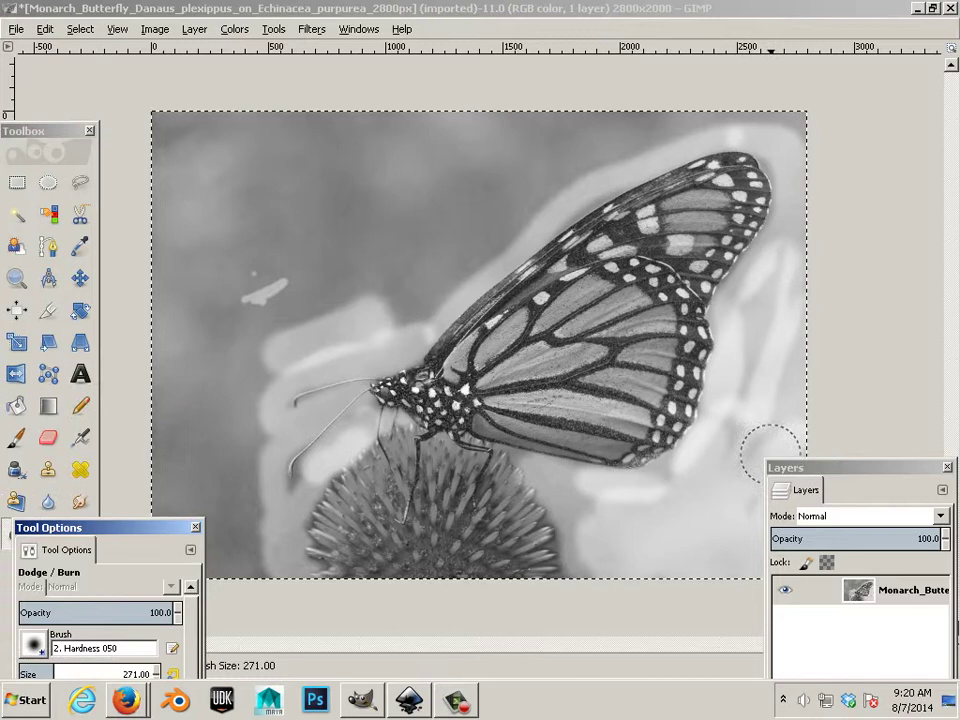
left_click_drag(850, 470, 762, 147)
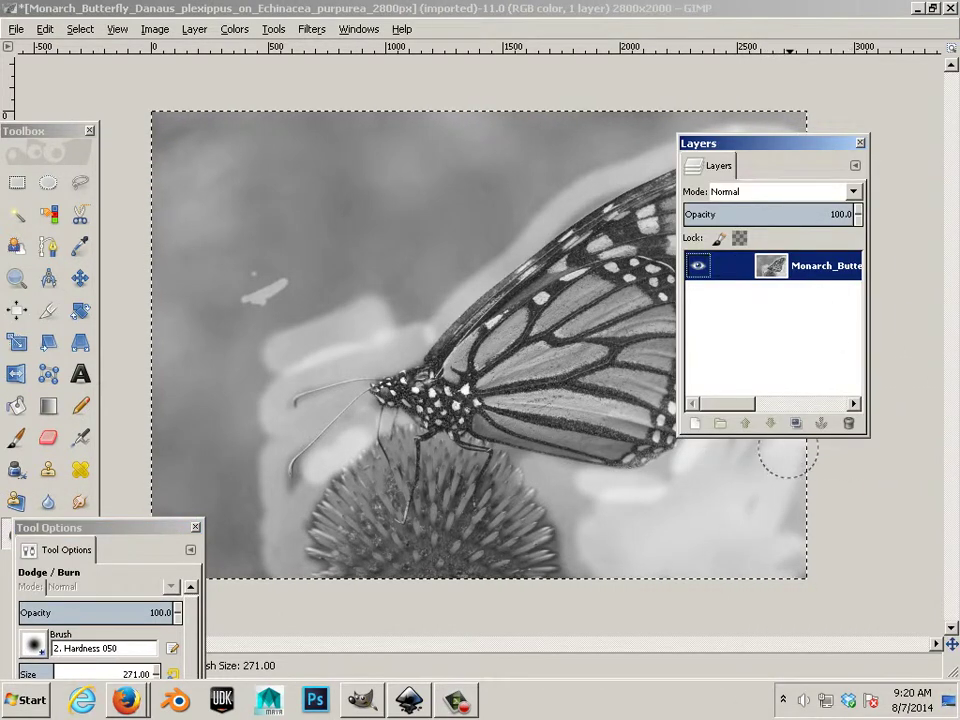
Step: Add a transparent layer below the Monarch photo layer and pick the Eraser
left_click(694, 424)
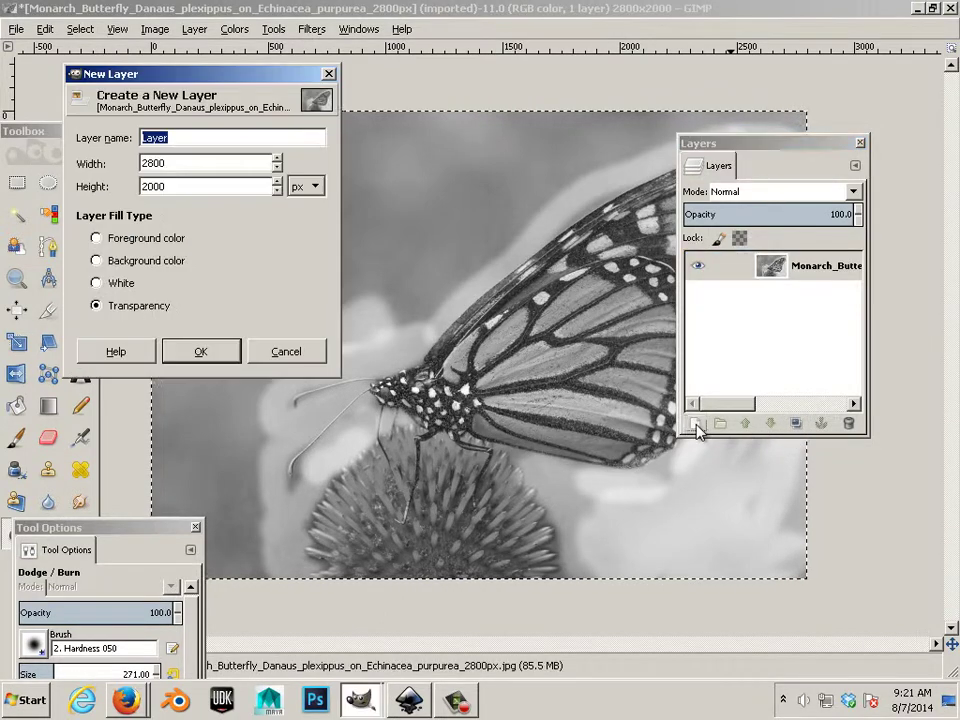
left_click(205, 356)
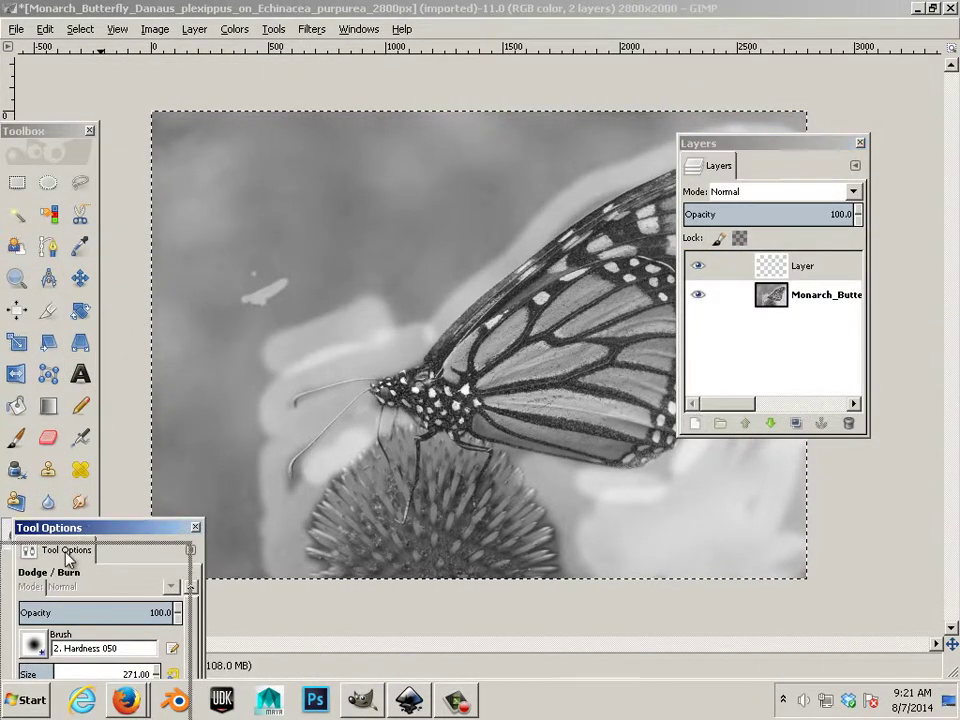
left_click_drag(82, 531, 65, 557)
left_click(48, 437)
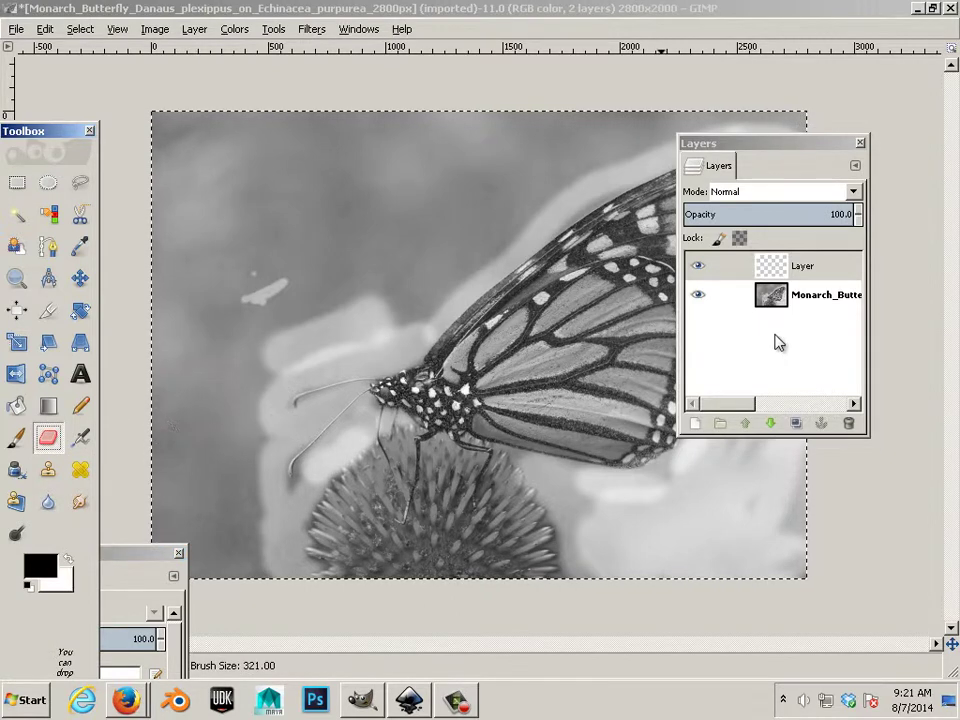
left_click(778, 300)
left_click(745, 424)
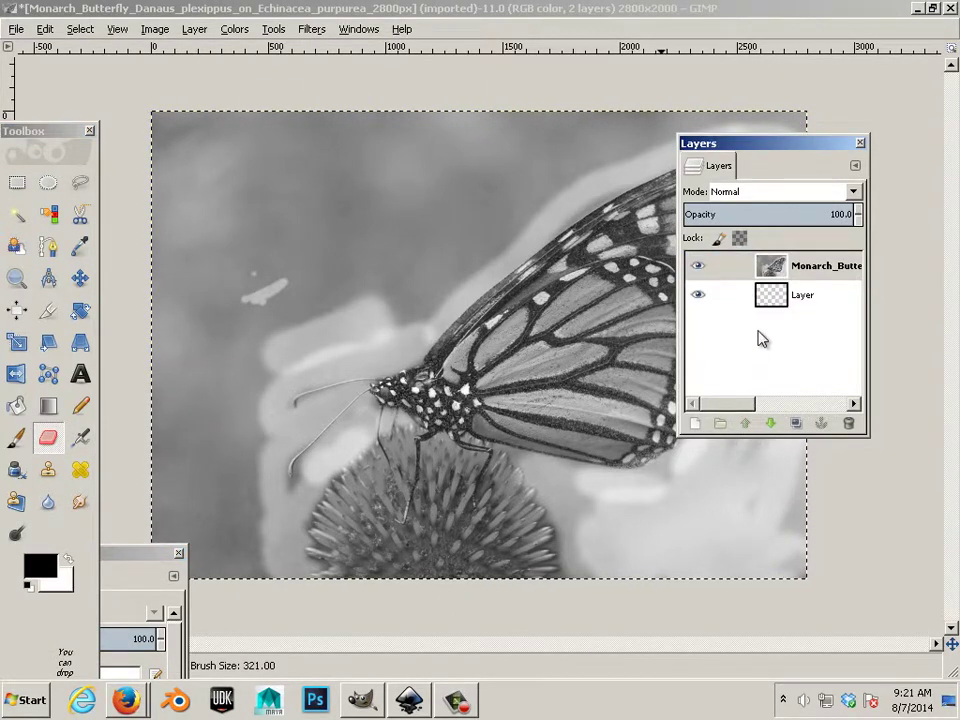
Step: Erase the background left, lower-left, top and lower-right of the butterfly to white
mouse_move(300, 295)
left_mouse_down()
mouse_move(289, 317)
mouse_move(411, 302)
mouse_move(510, 215)
mouse_move(671, 107)
mouse_move(332, 107)
mouse_move(460, 178)
mouse_move(317, 214)
mouse_move(379, 199)
mouse_move(435, 206)
mouse_move(344, 214)
mouse_move(154, 124)
mouse_move(197, 146)
mouse_move(167, 279)
mouse_move(281, 301)
mouse_move(227, 392)
mouse_move(161, 375)
mouse_move(238, 300)
mouse_move(80, 493)
left_mouse_up()
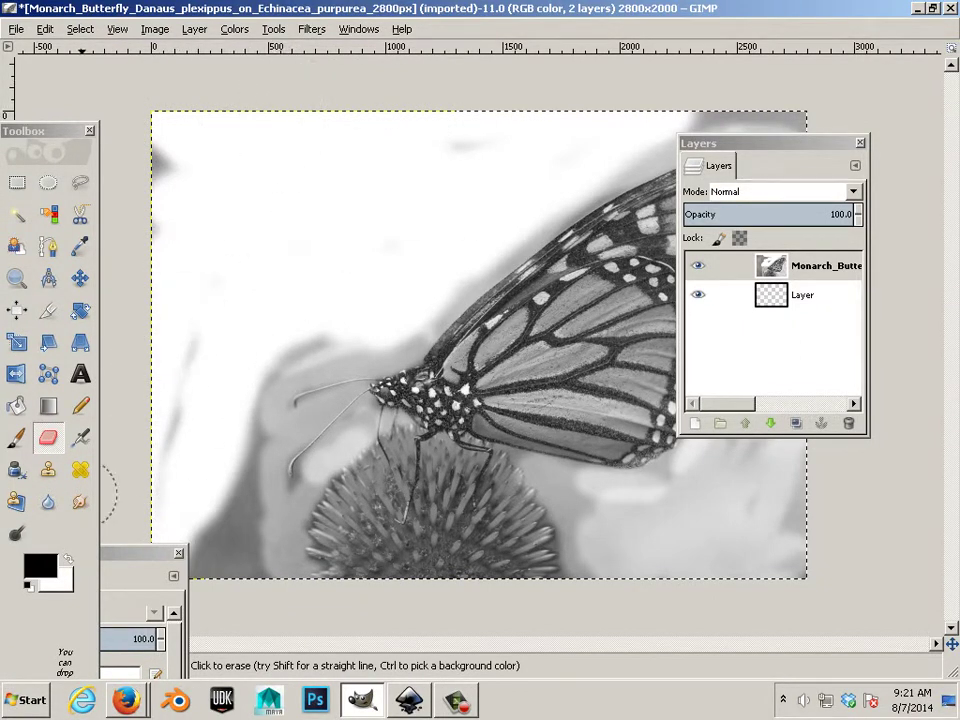
mouse_move(125, 218)
left_mouse_down()
mouse_move(162, 133)
mouse_move(171, 312)
mouse_move(214, 497)
mouse_move(245, 455)
mouse_move(263, 570)
mouse_move(197, 569)
mouse_move(170, 530)
mouse_move(192, 381)
mouse_move(233, 298)
mouse_move(236, 386)
mouse_move(245, 390)
mouse_move(318, 345)
mouse_move(388, 329)
left_mouse_up()
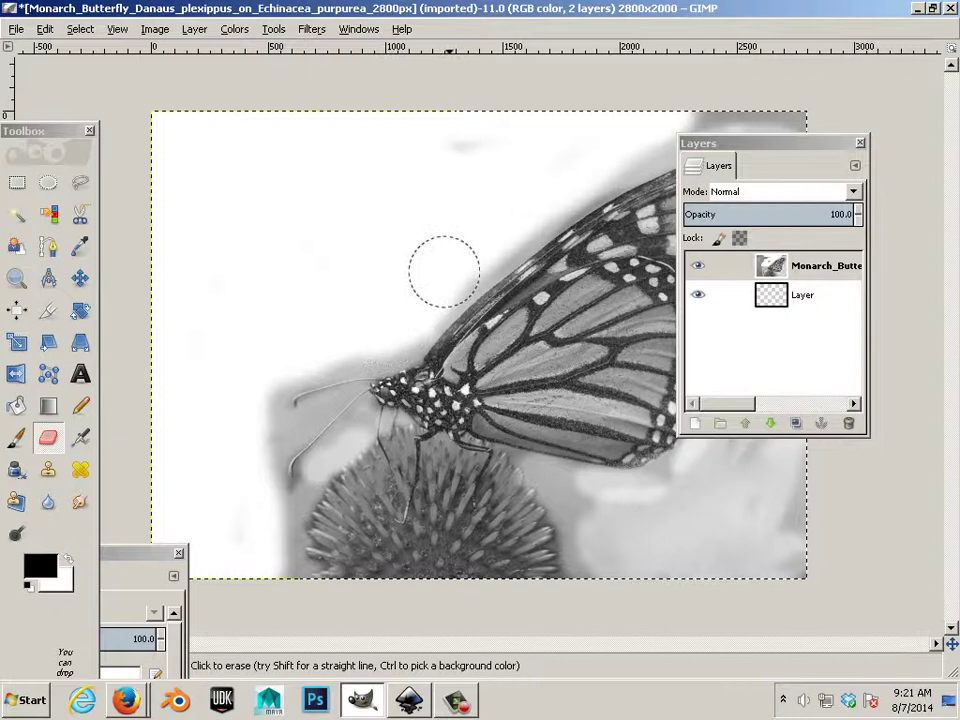
mouse_move(444, 271)
left_mouse_down()
mouse_move(472, 219)
mouse_move(527, 163)
mouse_move(444, 174)
left_mouse_up()
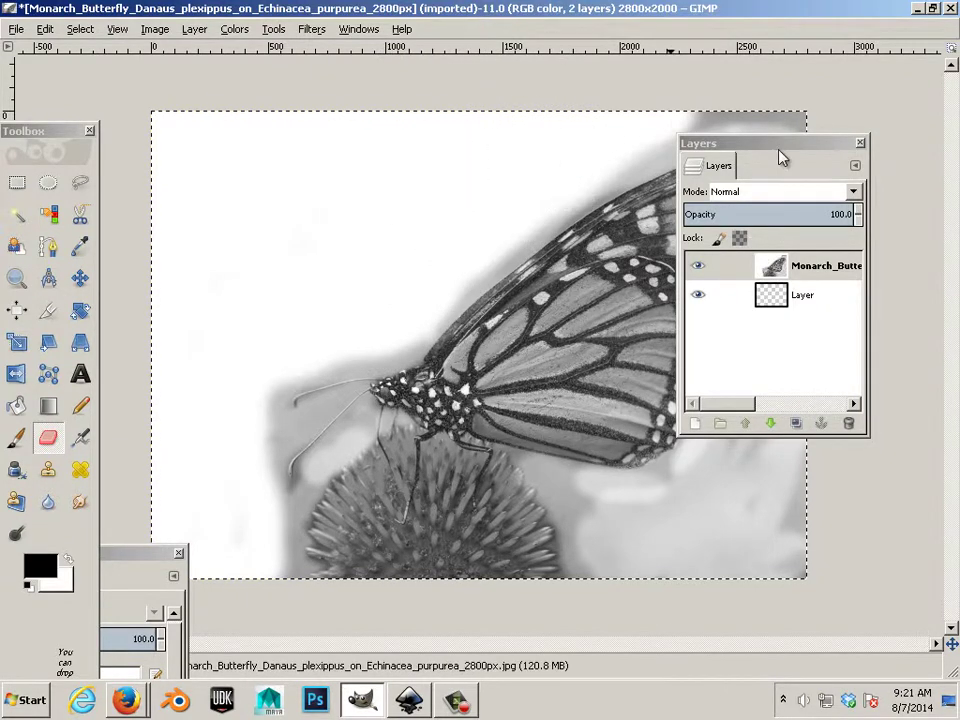
left_click_drag(781, 158, 204, 145)
left_click(641, 543)
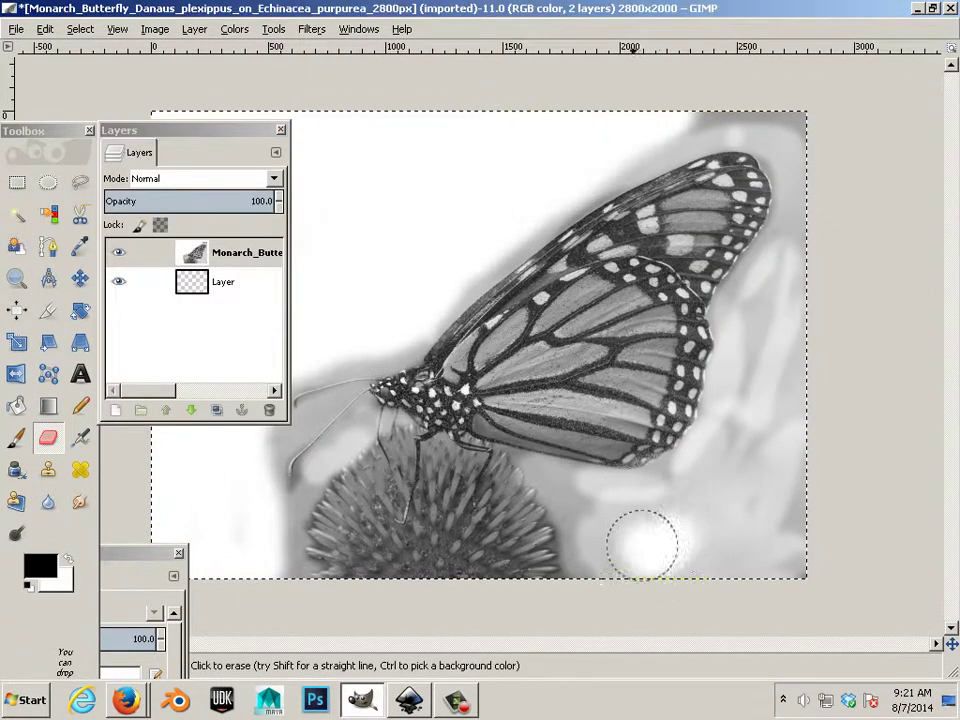
mouse_move(641, 543)
left_mouse_down()
mouse_move(616, 561)
mouse_move(644, 523)
mouse_move(728, 534)
mouse_move(738, 566)
mouse_move(745, 538)
mouse_move(703, 562)
mouse_move(784, 427)
mouse_move(752, 532)
mouse_move(738, 493)
mouse_move(756, 434)
mouse_move(733, 435)
mouse_move(812, 325)
mouse_move(782, 407)
mouse_move(752, 424)
mouse_move(761, 341)
mouse_move(807, 228)
mouse_move(814, 157)
mouse_move(801, 123)
mouse_move(736, 103)
mouse_move(580, 140)
left_mouse_up()
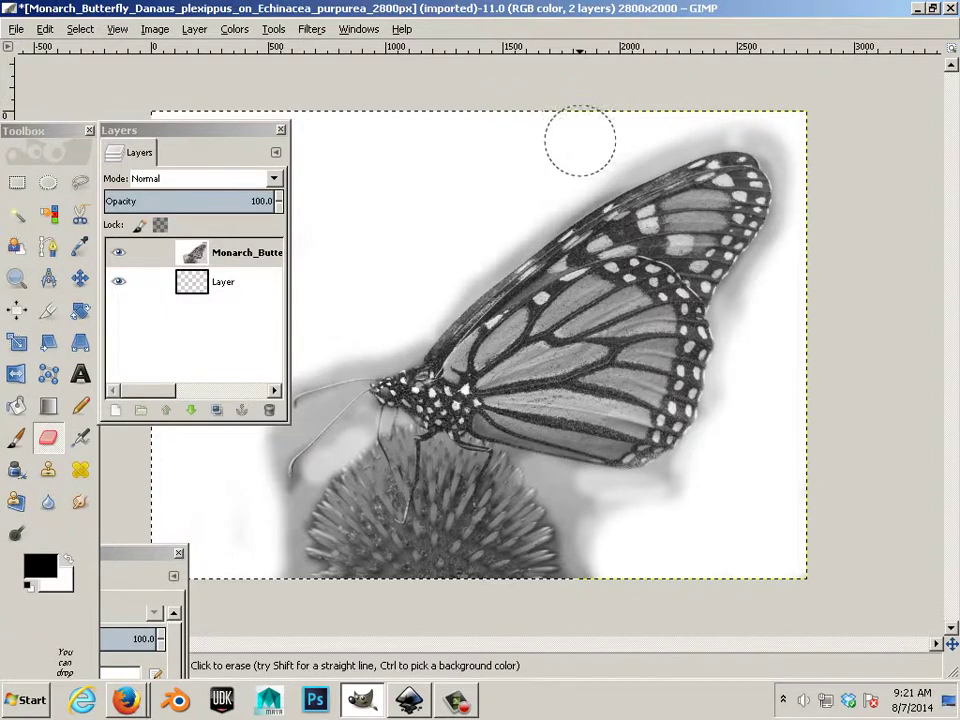
left_click_drag(178, 135, 497, 78)
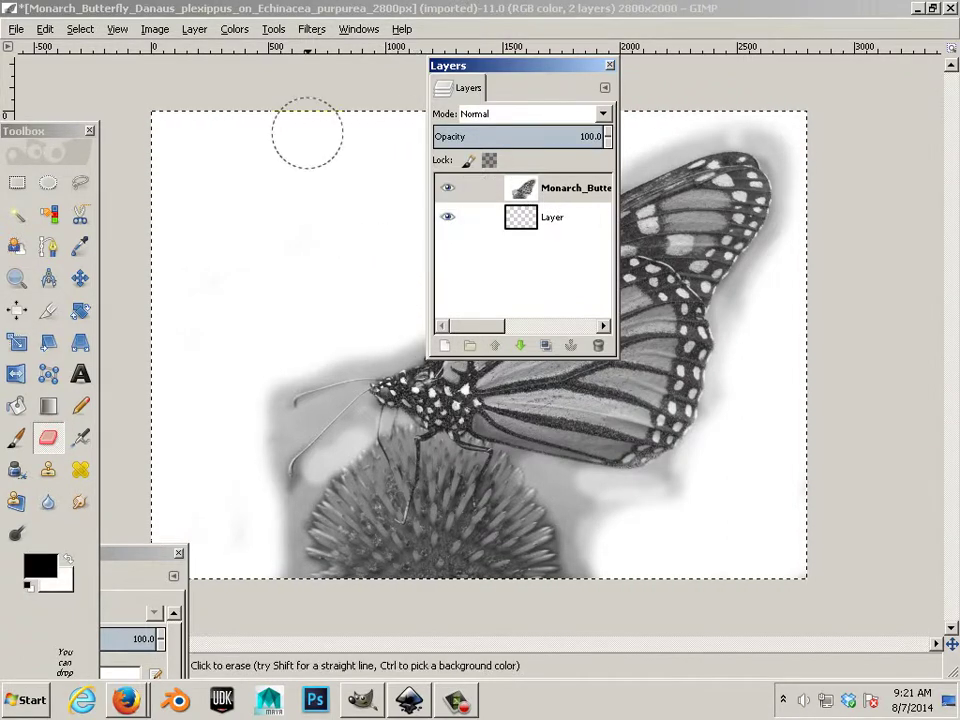
left_click(155, 30)
Step: Apply Levels with input black point 99, gamma 3.12 and white point 160
mouse_move(232, 33)
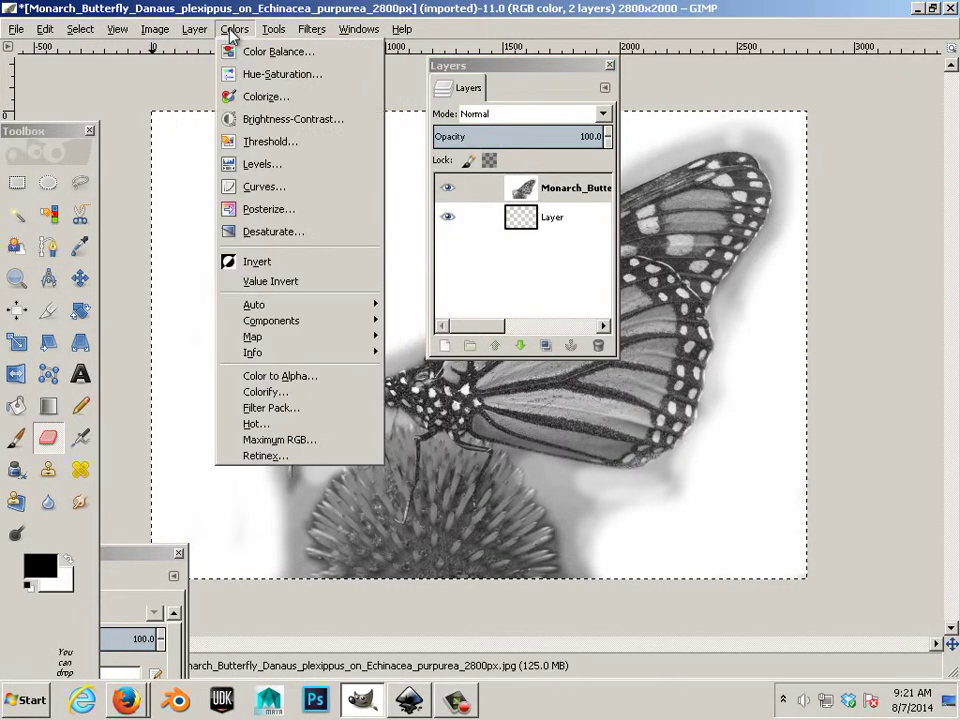
left_click(238, 175)
left_click_drag(72, 322, 190, 342)
left_click_drag(276, 324, 230, 333)
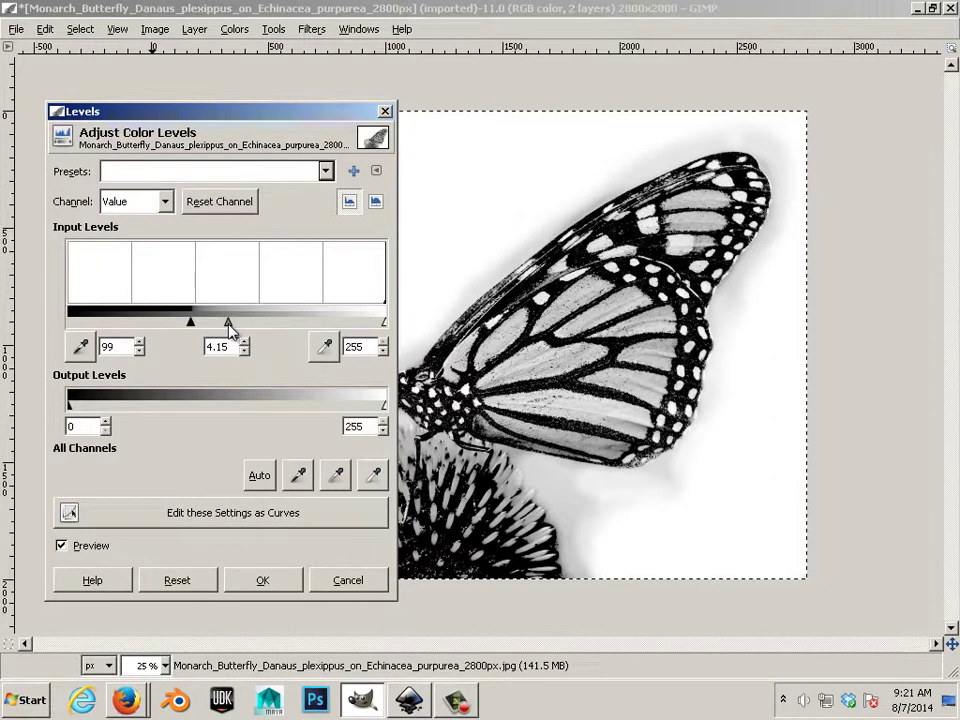
left_click_drag(384, 322, 193, 335)
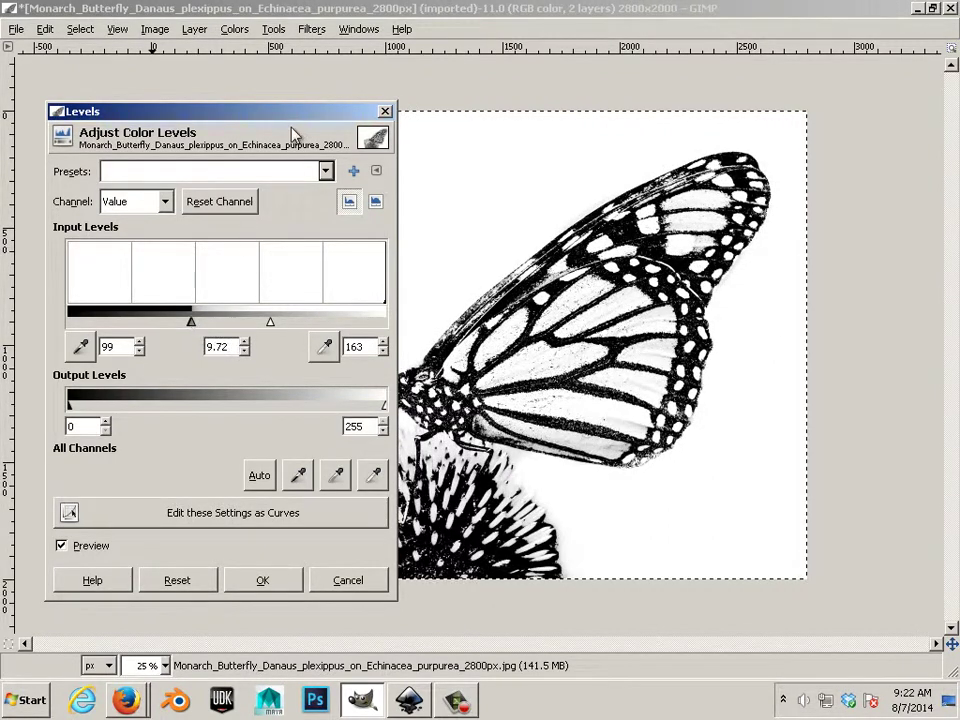
left_click_drag(290, 113, 898, 290)
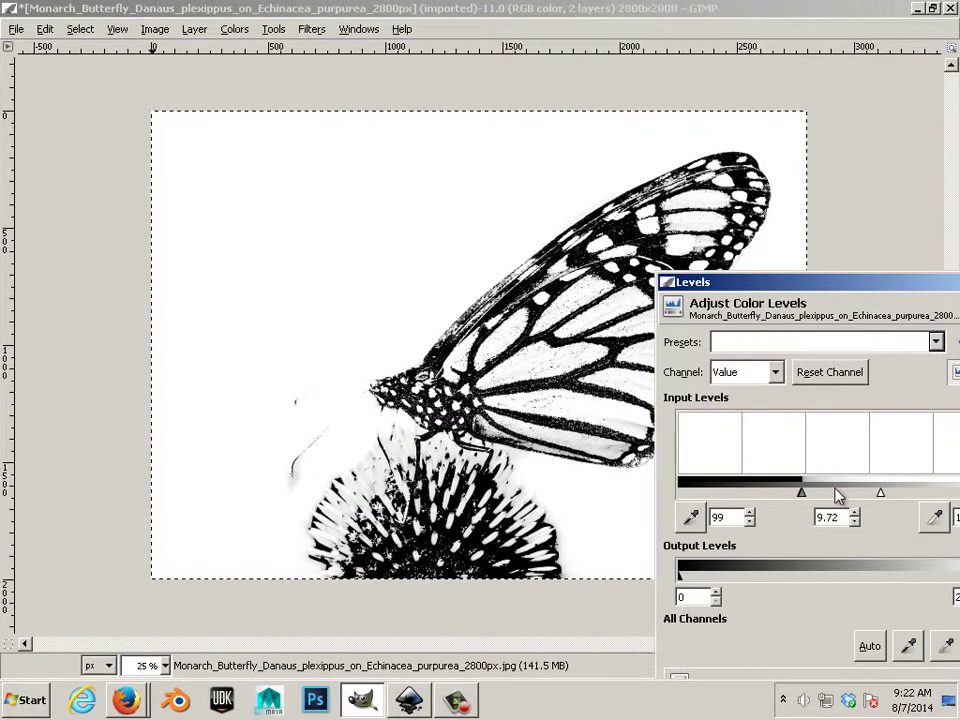
mouse_move(804, 493)
left_mouse_down()
mouse_move(831, 495)
mouse_move(821, 498)
left_mouse_up()
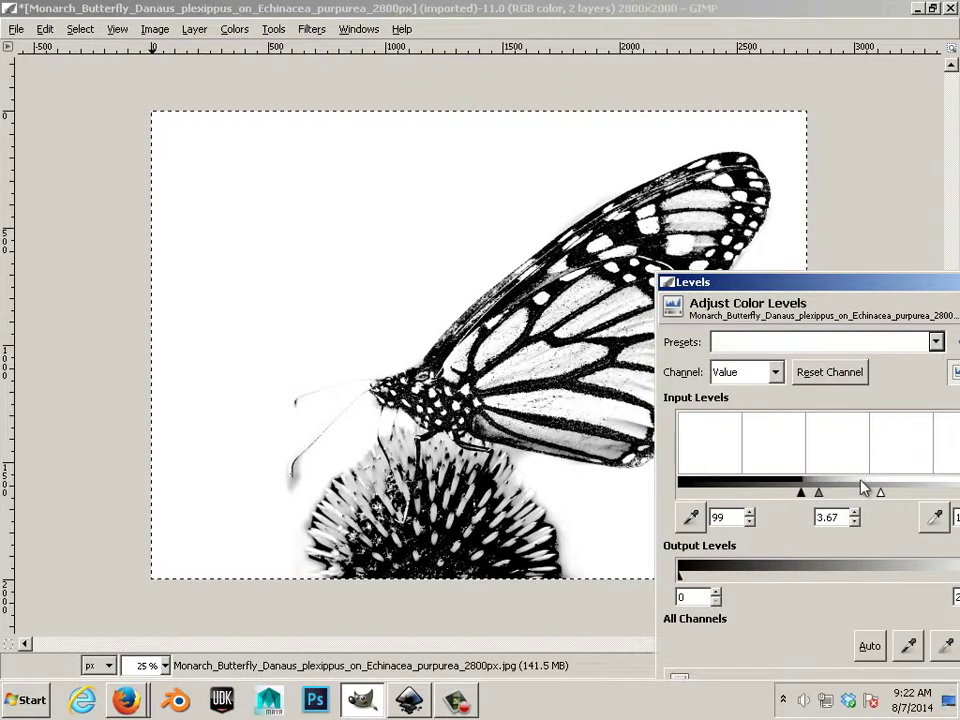
left_click_drag(880, 494, 821, 498)
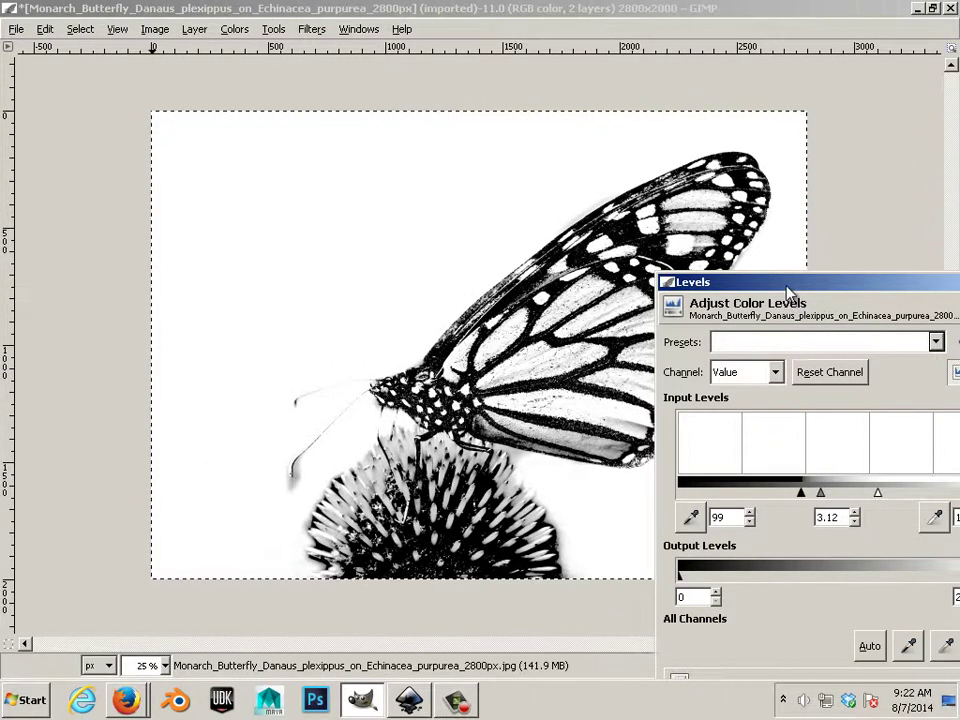
left_click_drag(786, 285, 393, 222)
left_click_drag(469, 227, 323, 33)
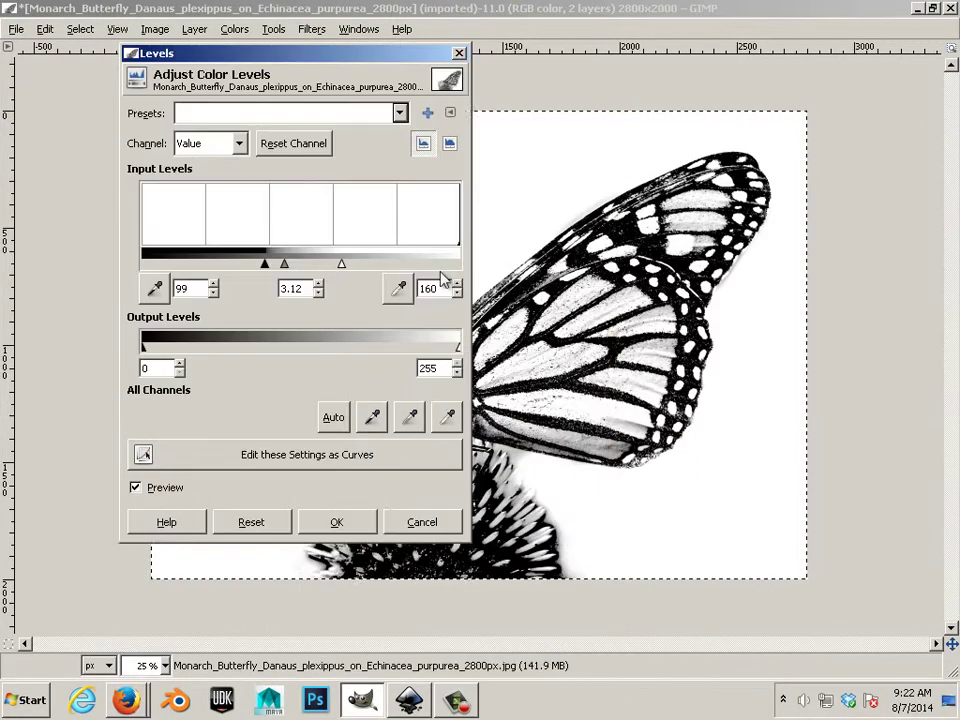
left_click(340, 520)
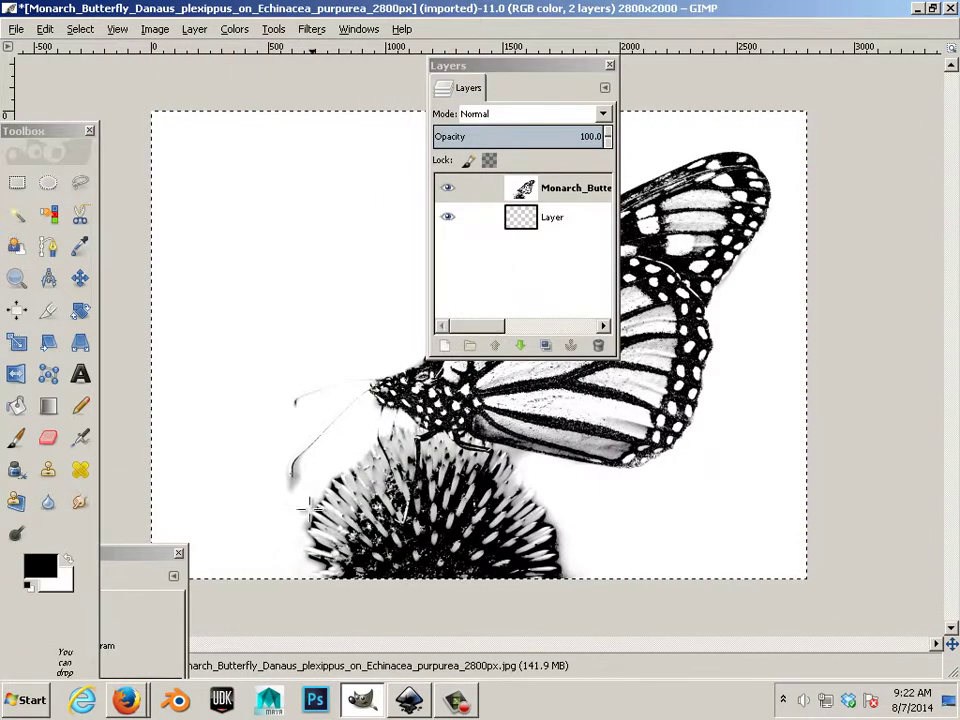
Step: Reopen Levels twice and dismiss it without changes, then select the Dodge/Burn tool
key("Tab")
key("ctrl+shift+f")
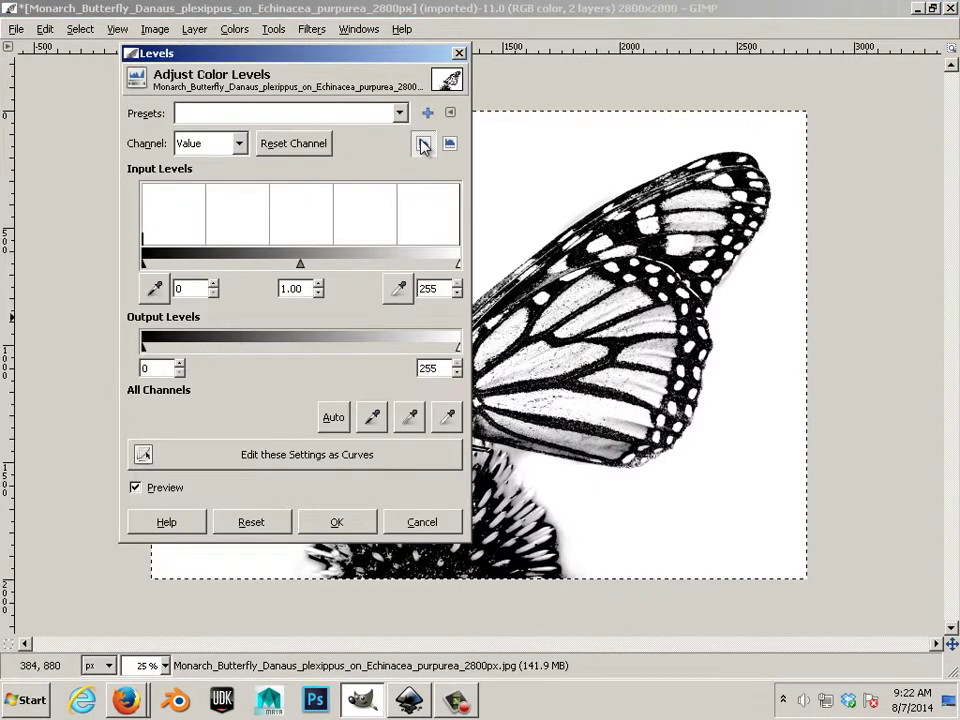
left_click(395, 517)
key("Tab")
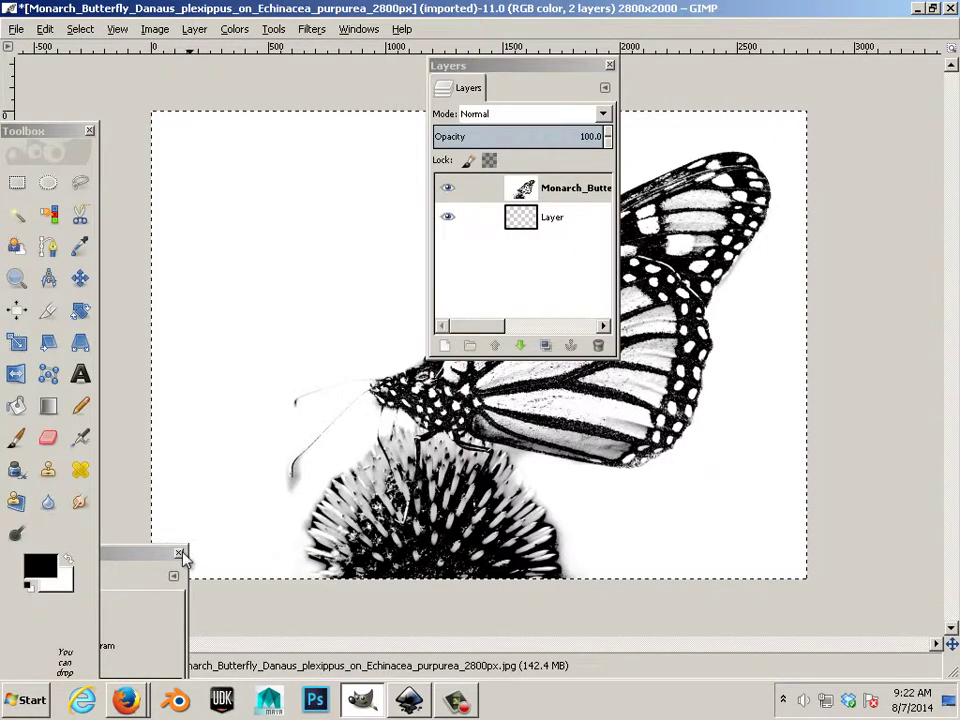
key("Tab")
key("ctrl+shift+f")
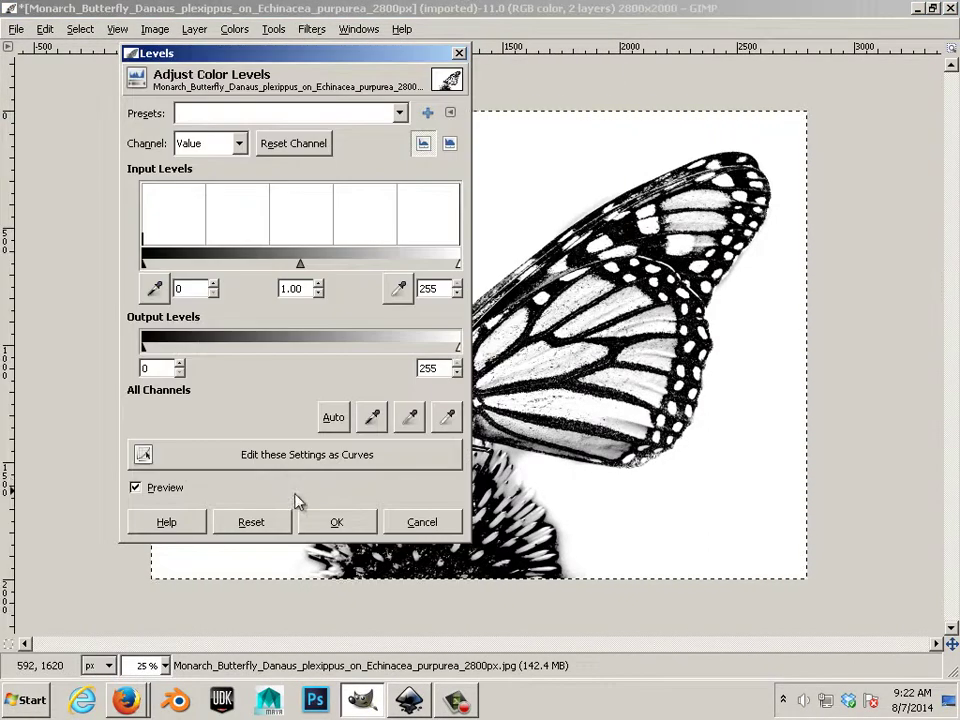
left_click(392, 522)
key("Tab")
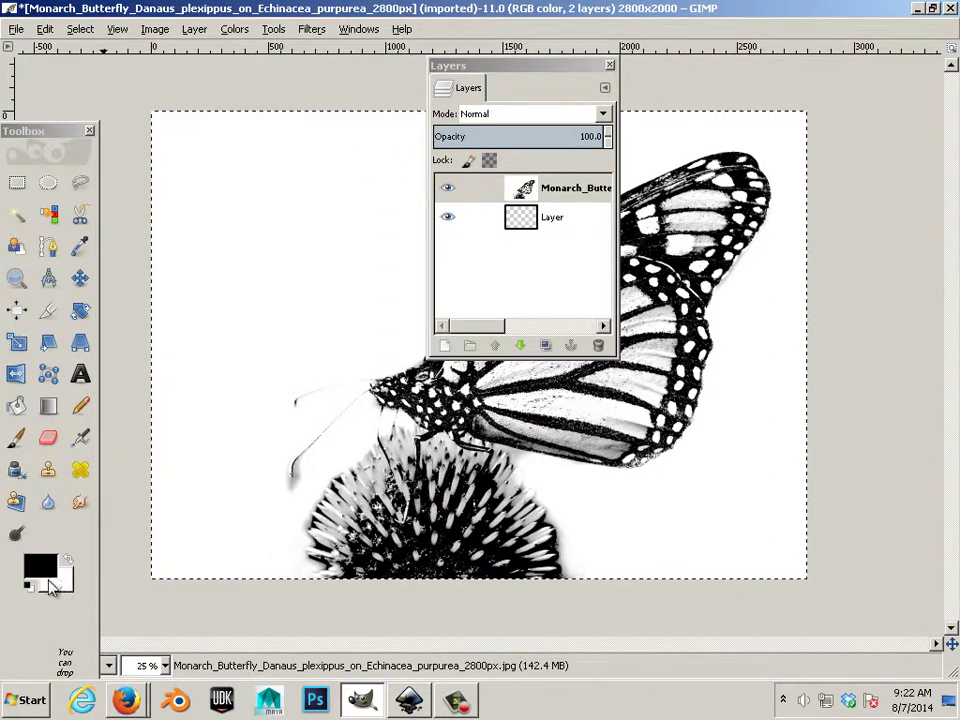
left_click(16, 534)
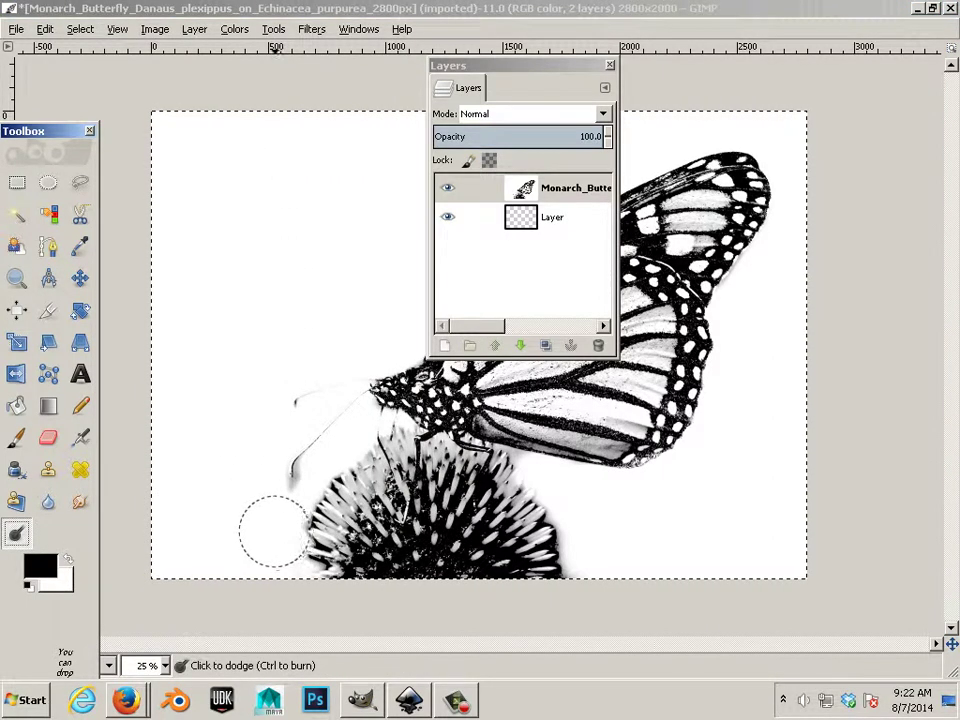
Step: Shrink the dodge brush, move the Layers dock aside, then clear and restore the selection
key("bracketleft")
key("bracketleft")
key("bracketleft")
key("bracketleft")
key("bracketleft")
key("bracketleft")
key("bracketleft")
key("bracketleft")
key("bracketleft")
key("bracketleft")
key("bracketleft")
key("bracketleft")
key("bracketleft")
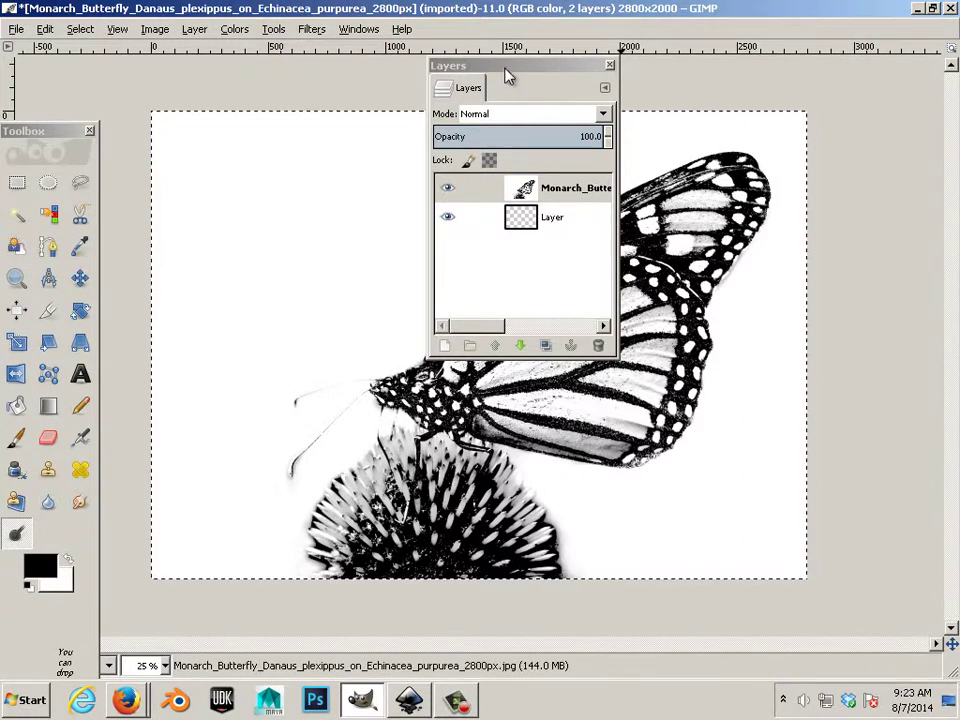
left_click_drag(508, 75, 959, 250)
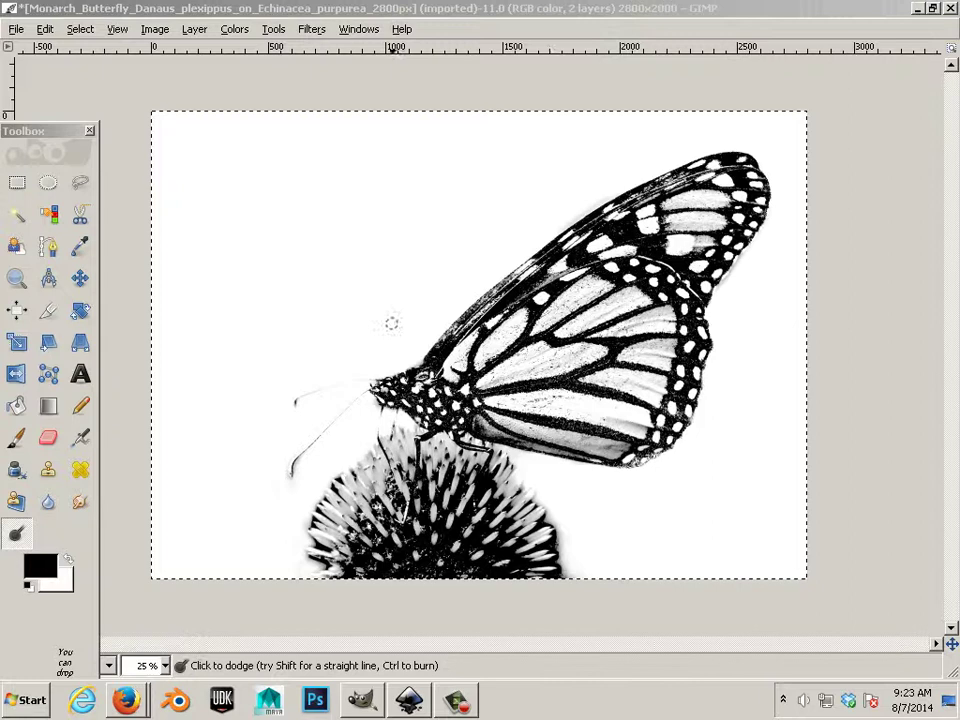
left_click(409, 357)
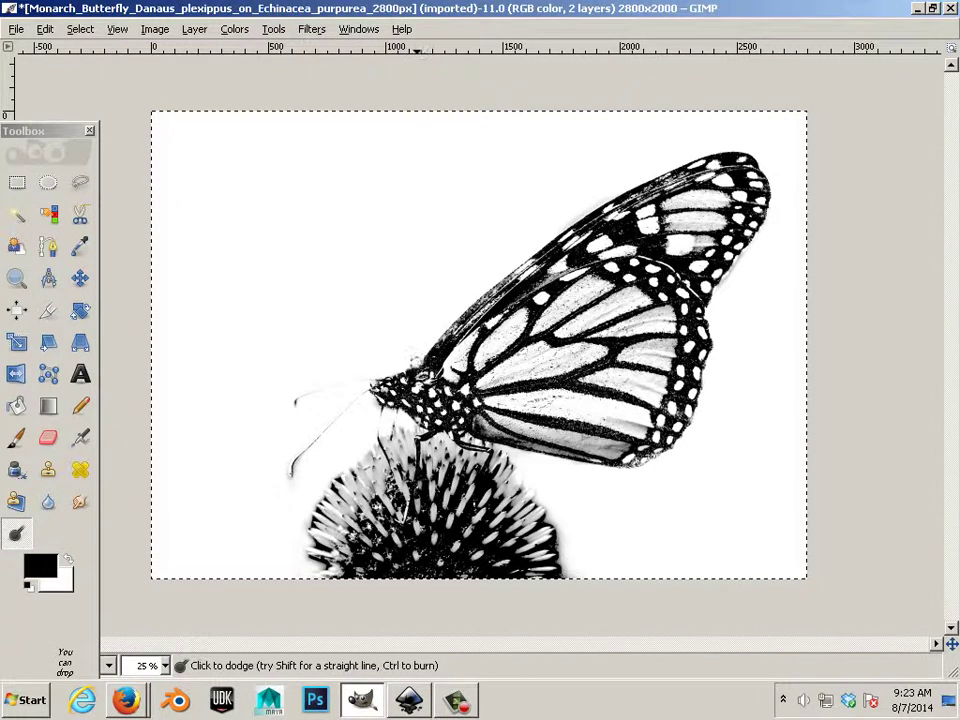
key("ctrl+shift+a")
key("ctrl+z")
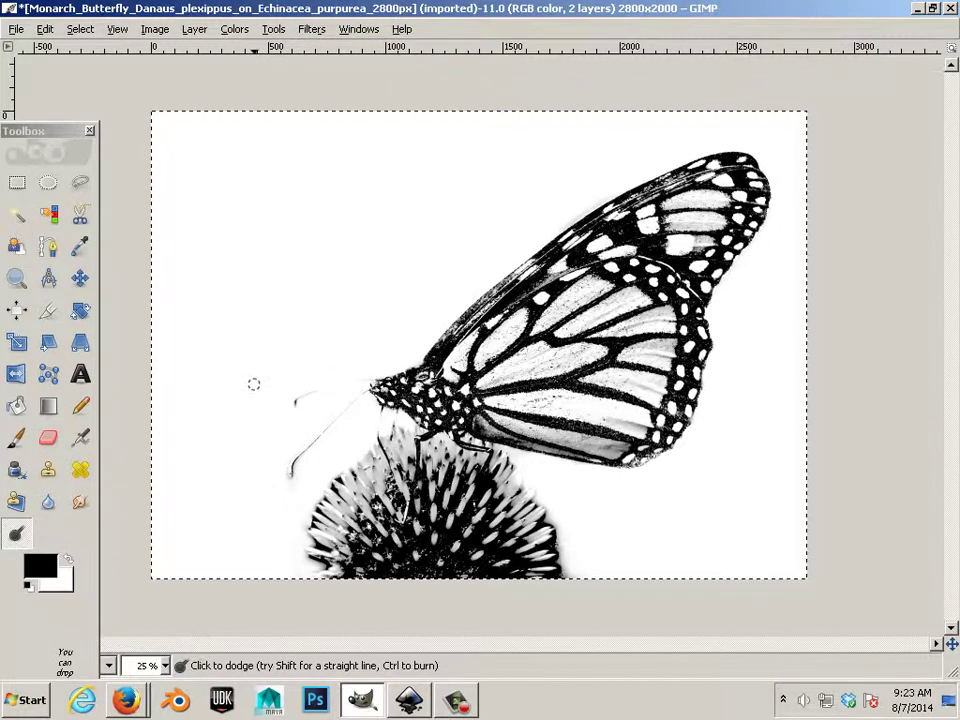
Step: Zoom in on the butterfly's head and antennae, then zoom back out
scroll(253, 386, "down", 1)
scroll(253, 386, "up", 1)
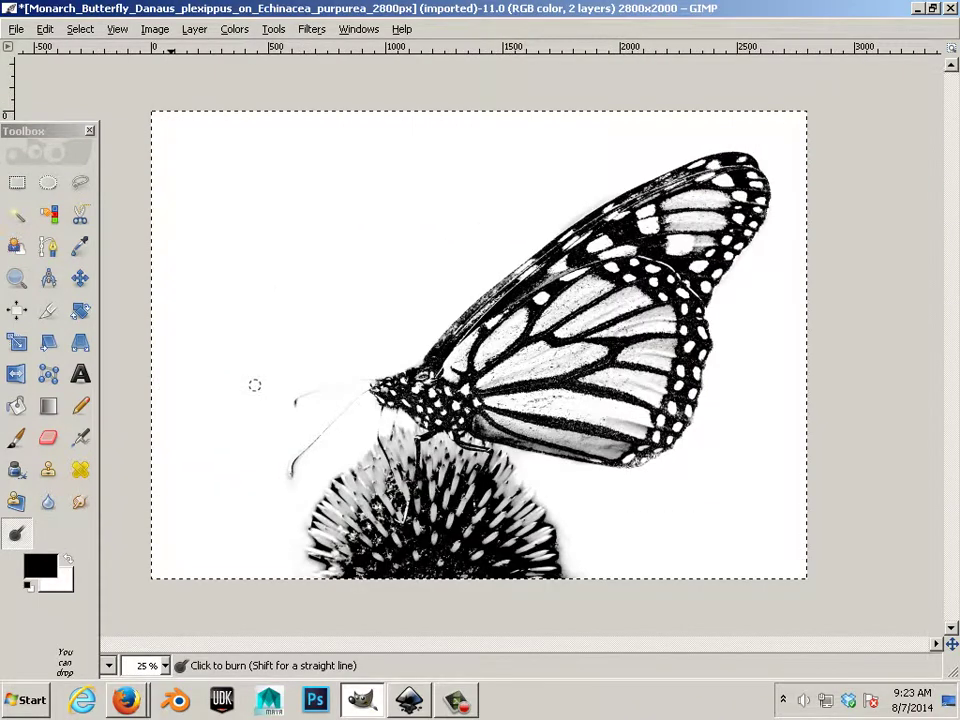
scroll(258, 386, "up", 3)
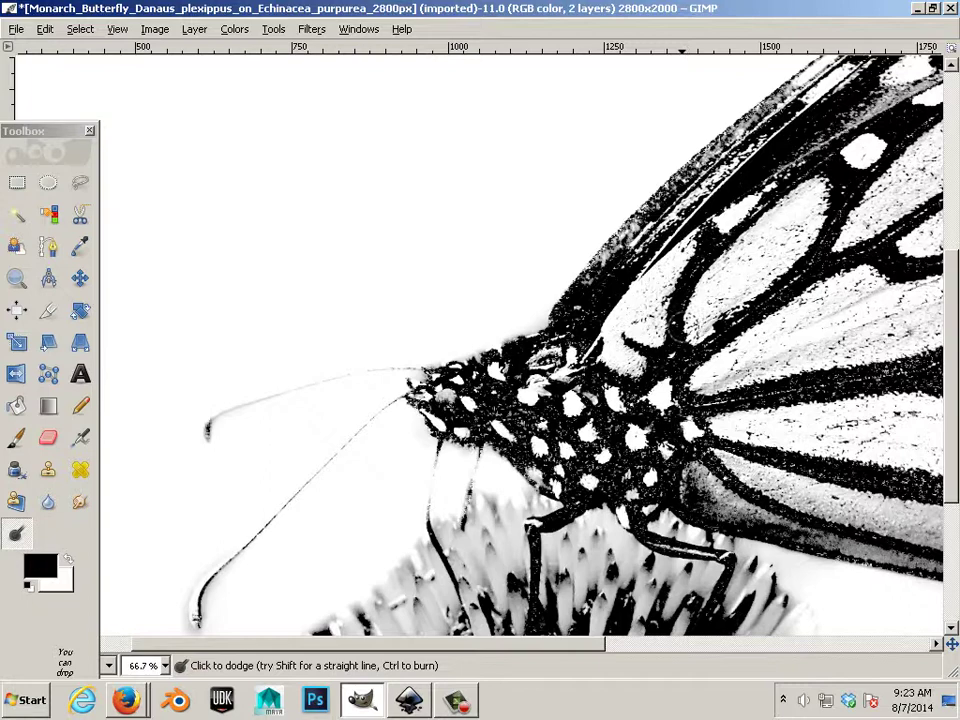
scroll(470, 300, "down", 3)
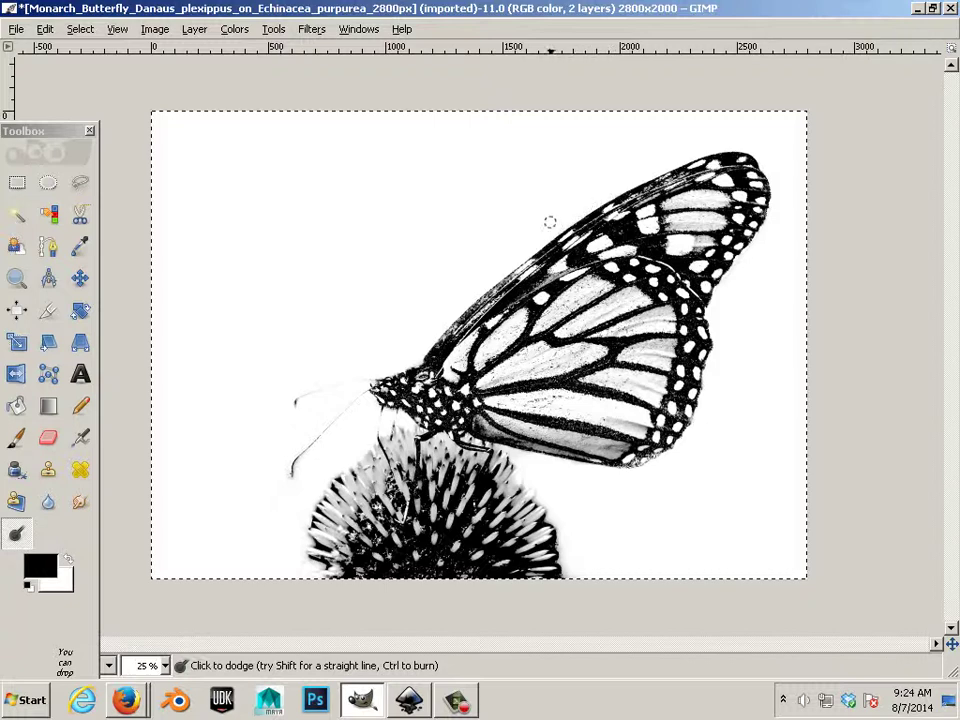
left_click(15, 31)
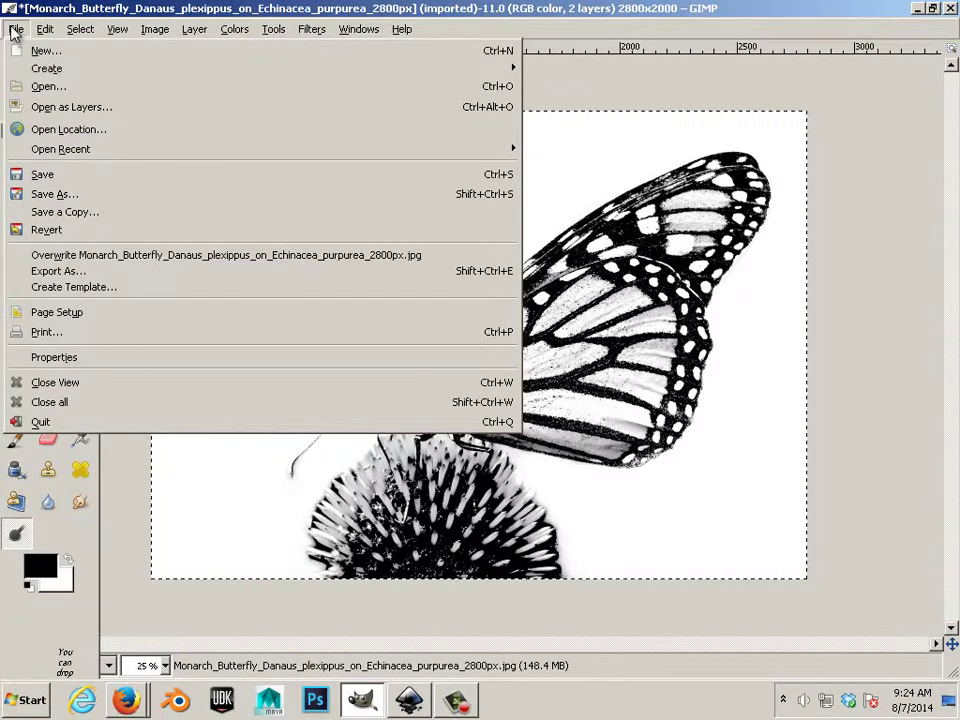
left_click(62, 200)
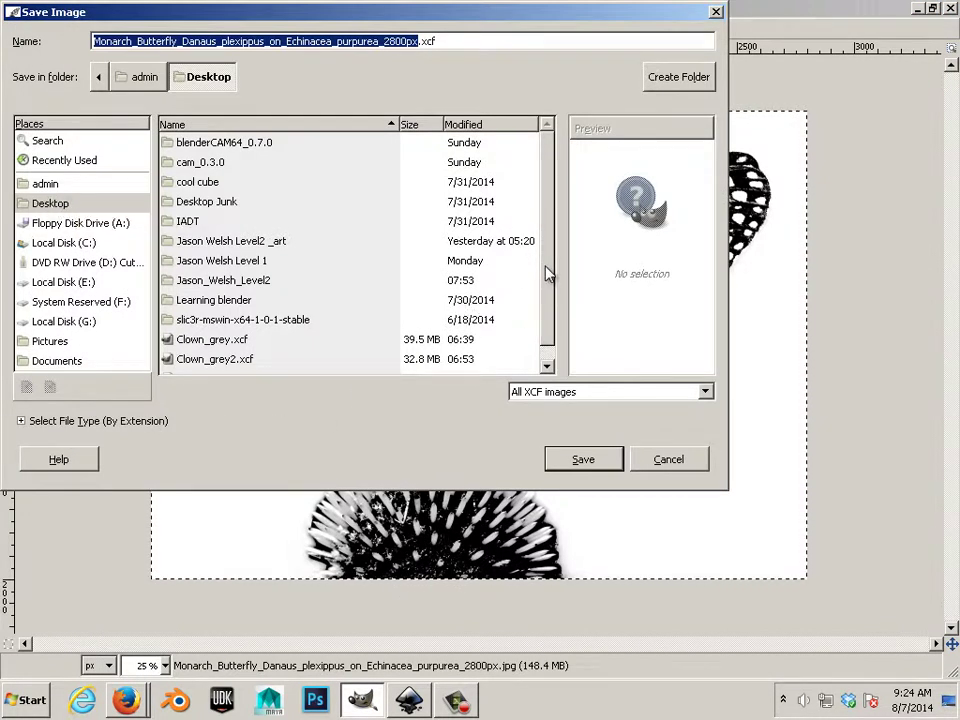
left_click(57, 204)
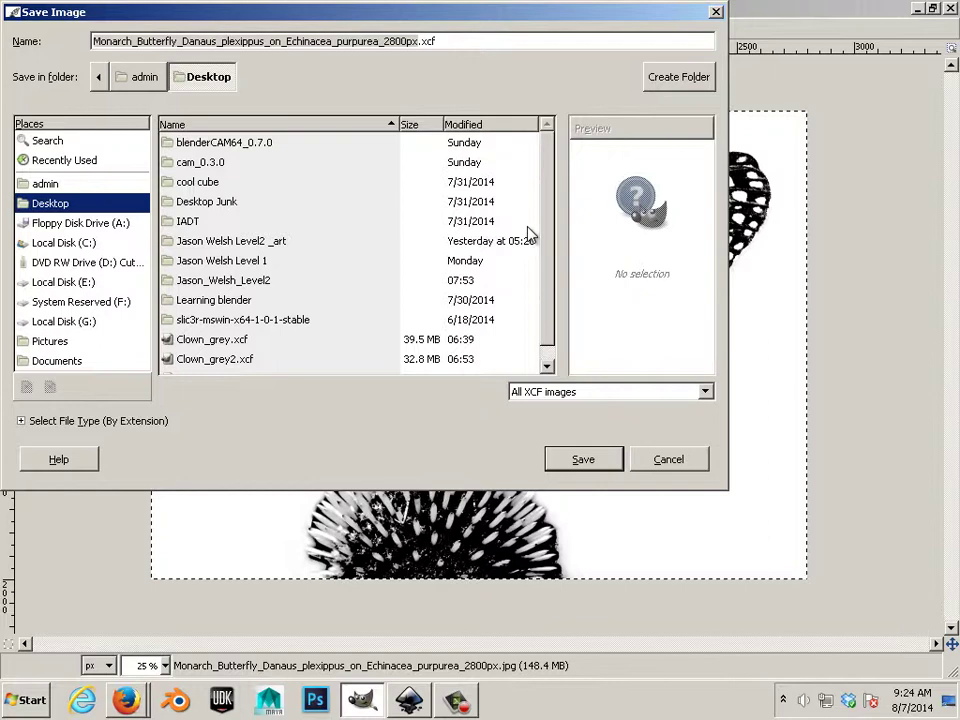
scroll(548, 241, "down", 1)
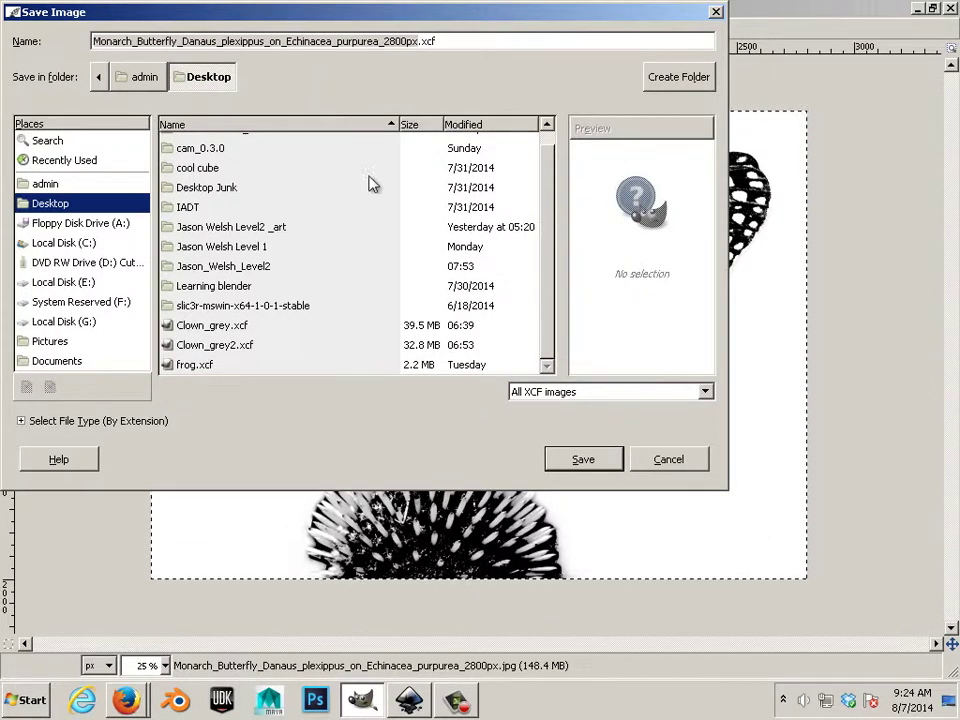
left_click(340, 40)
key("ctrl+a")
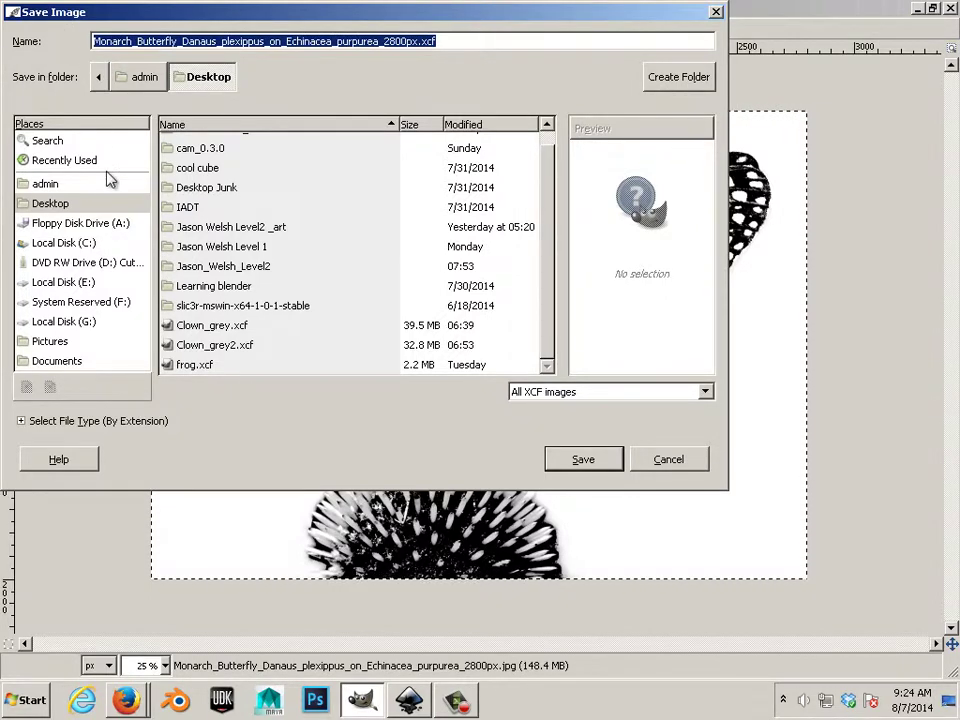
left_click(668, 459)
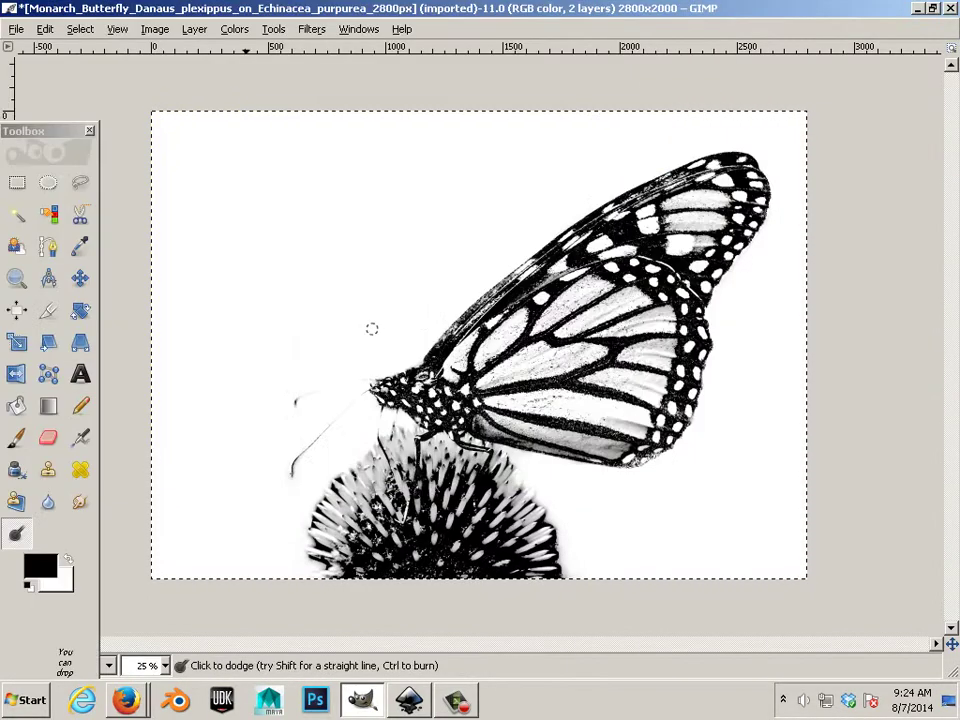
Step: Start a PNG export and create a 'Before and after' folder on the Desktop
left_click(16, 29)
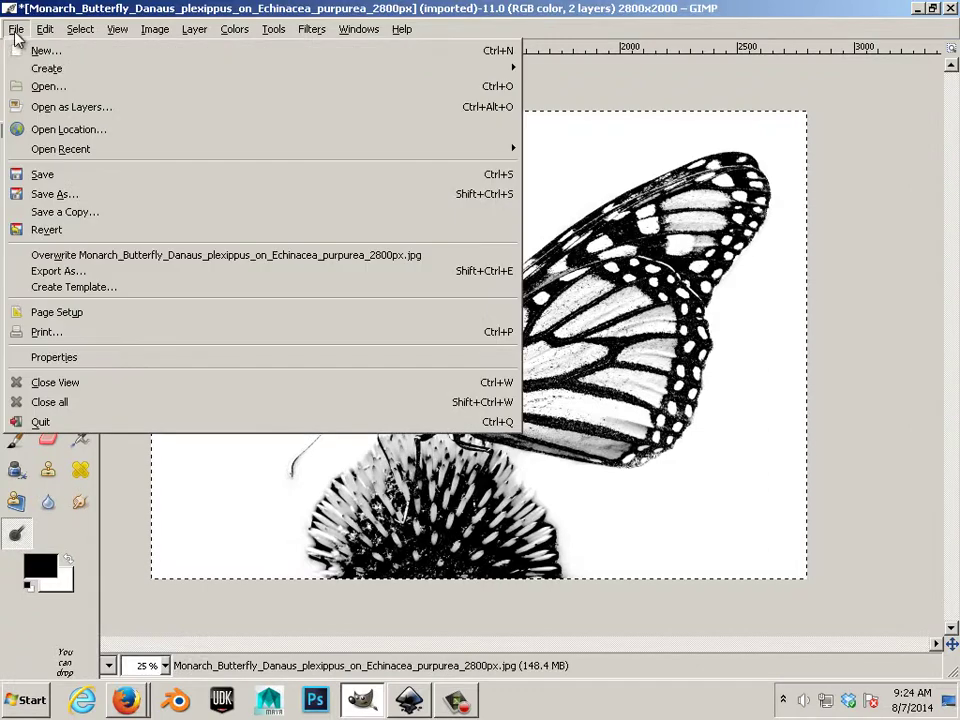
left_click(70, 272)
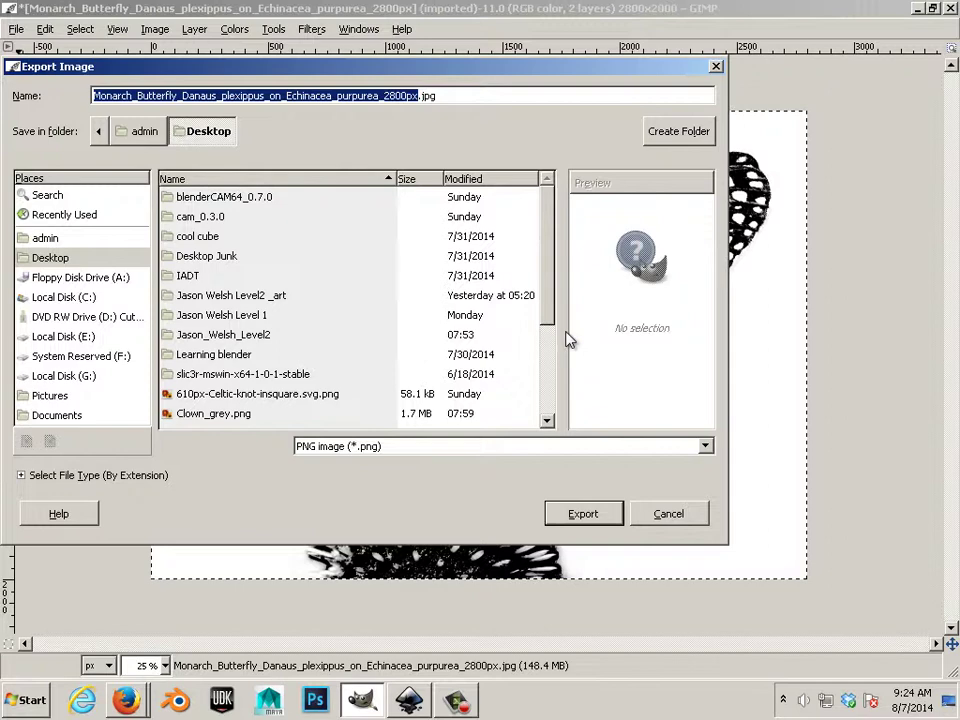
left_click_drag(549, 315, 552, 408)
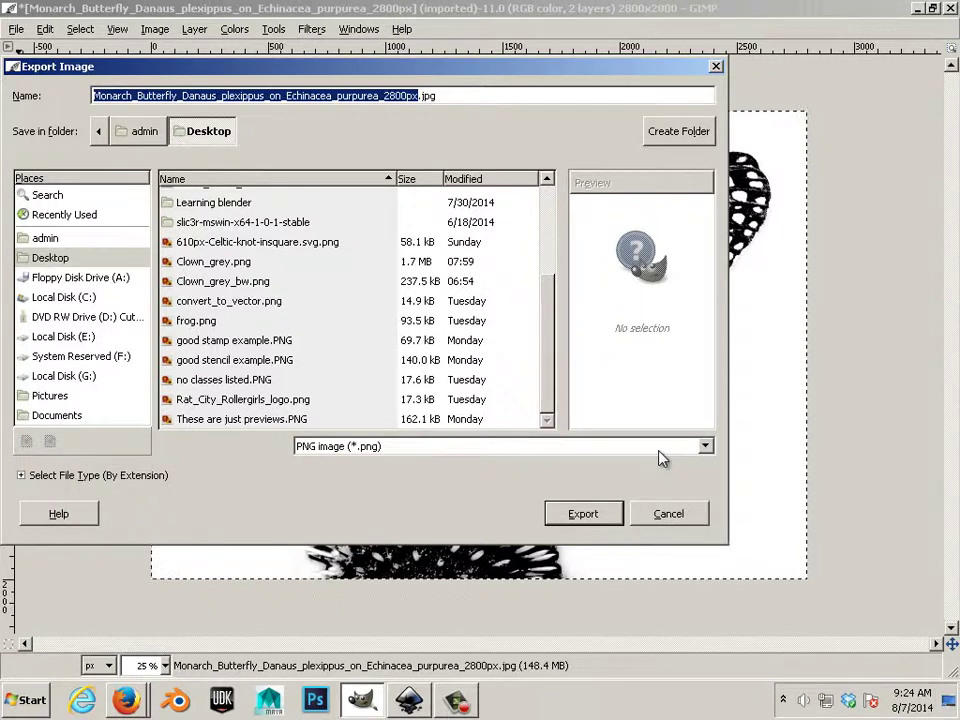
left_click(706, 450)
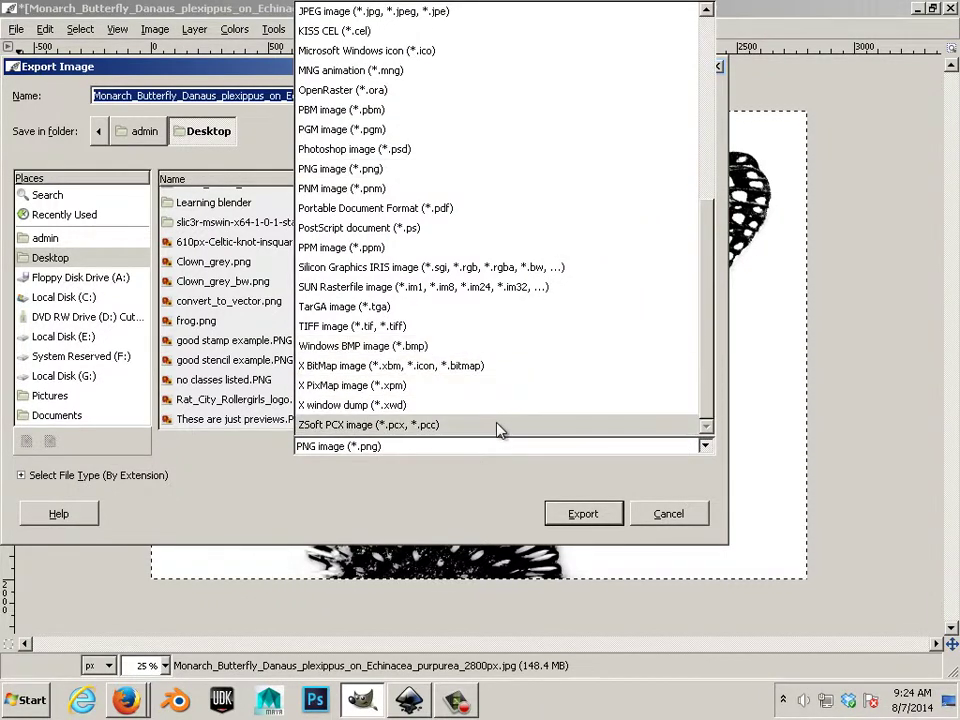
left_click(250, 471)
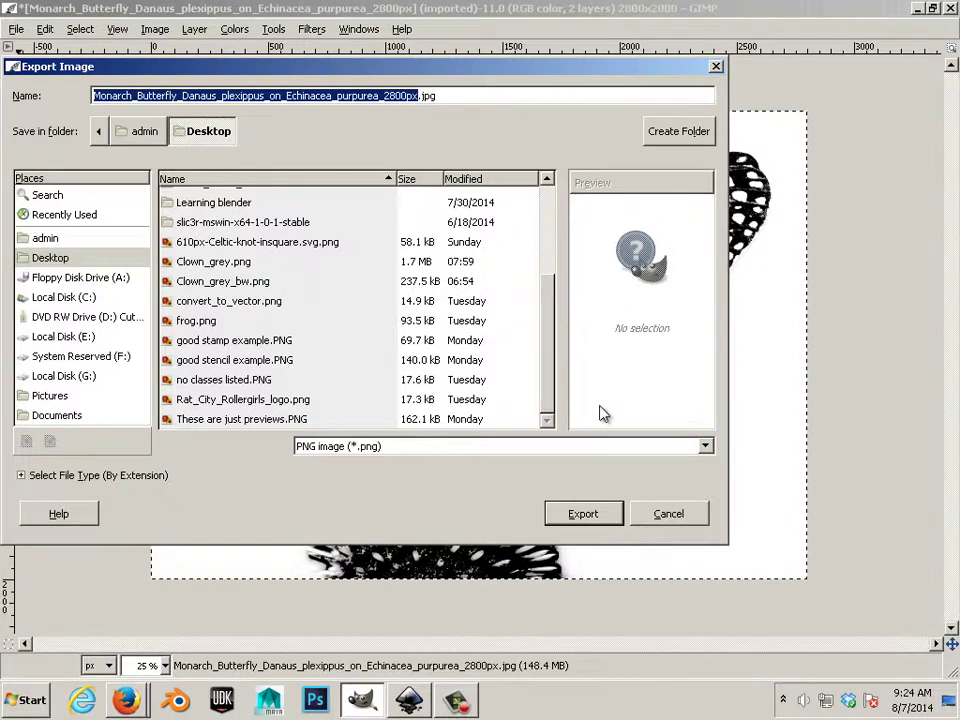
left_click_drag(547, 403, 520, 251)
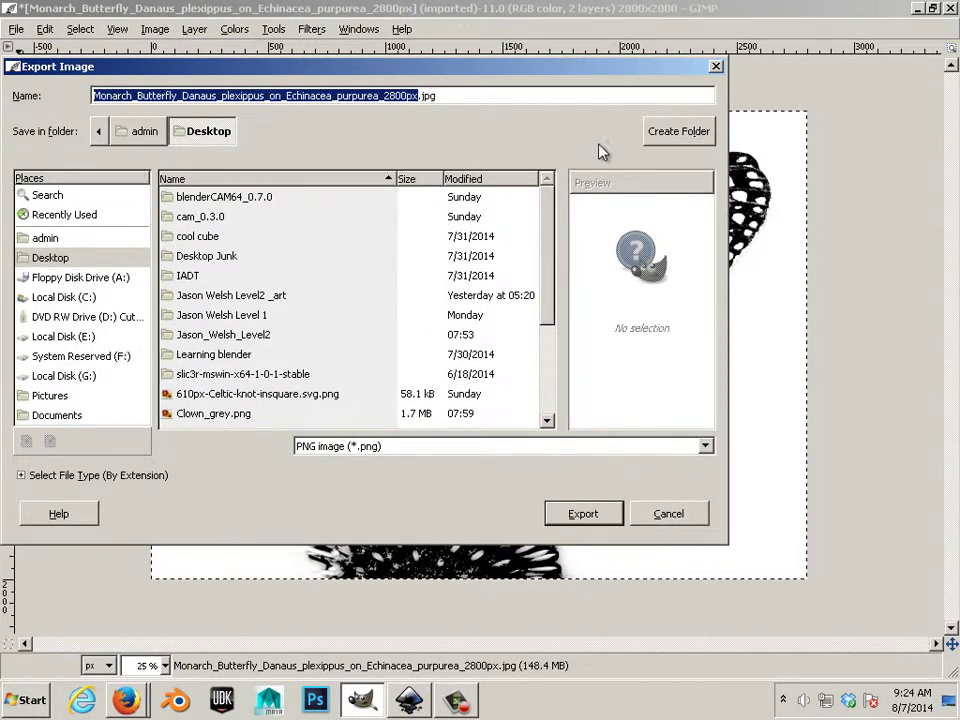
left_click(672, 131)
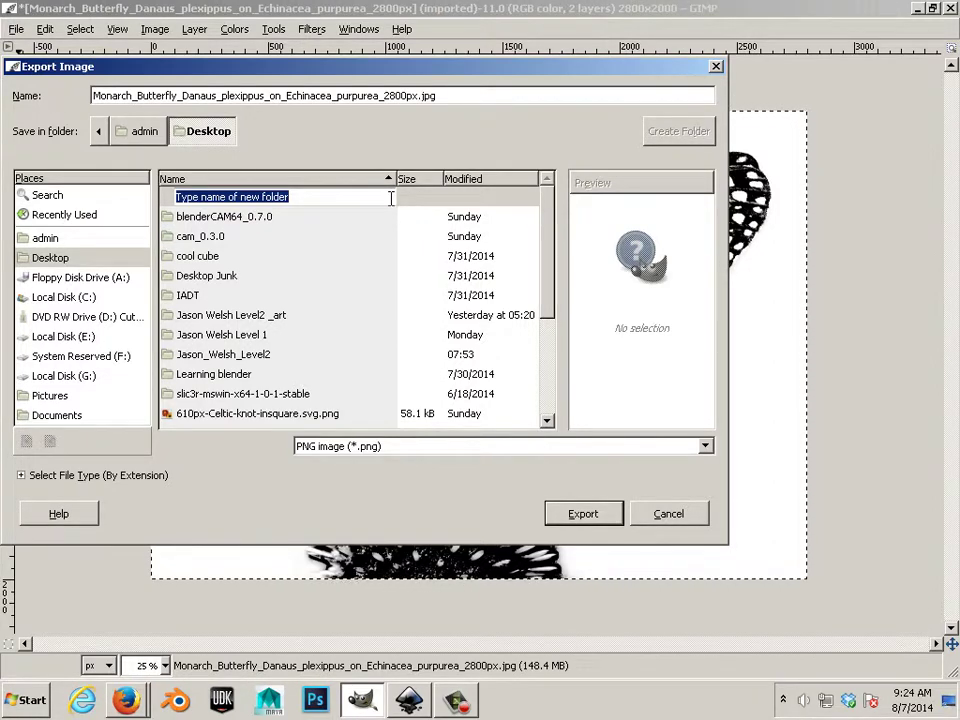
type("B")
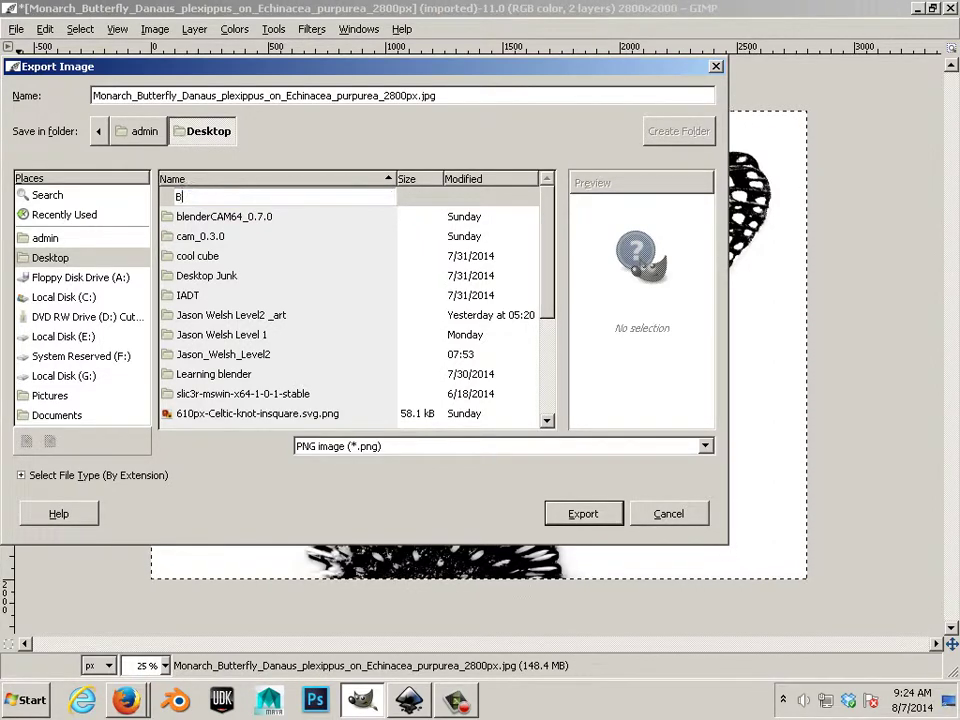
type("efore and ")
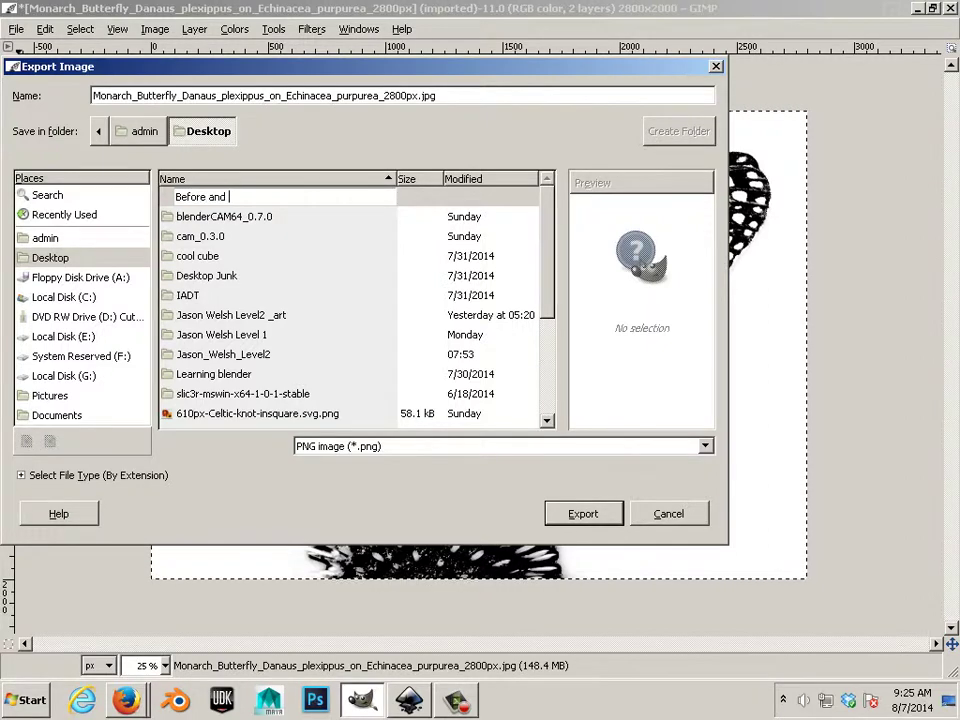
type("after")
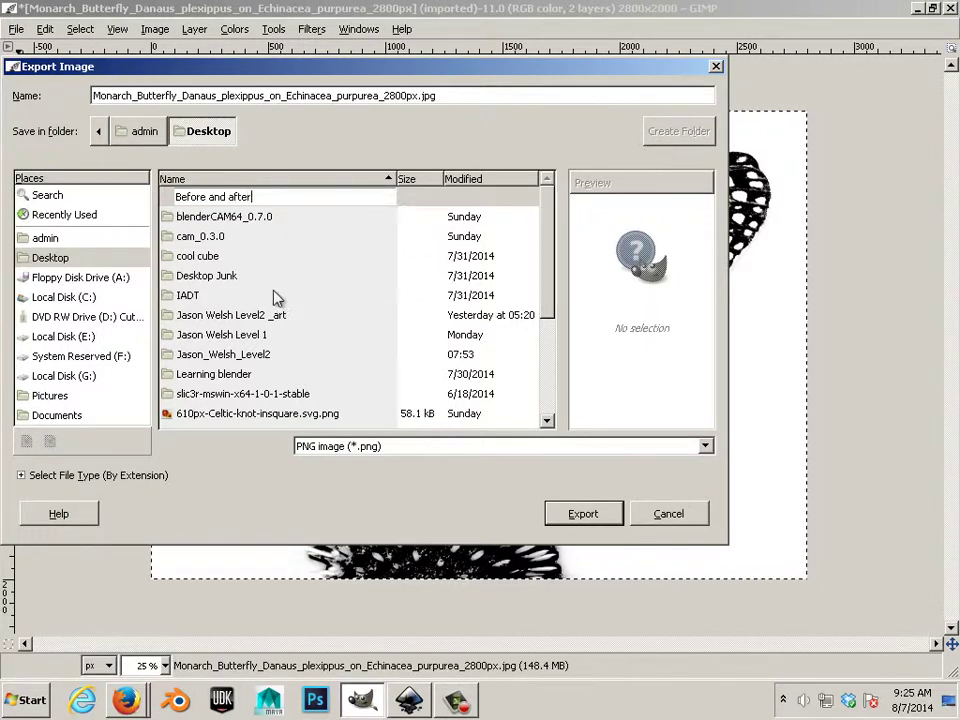
key("Return")
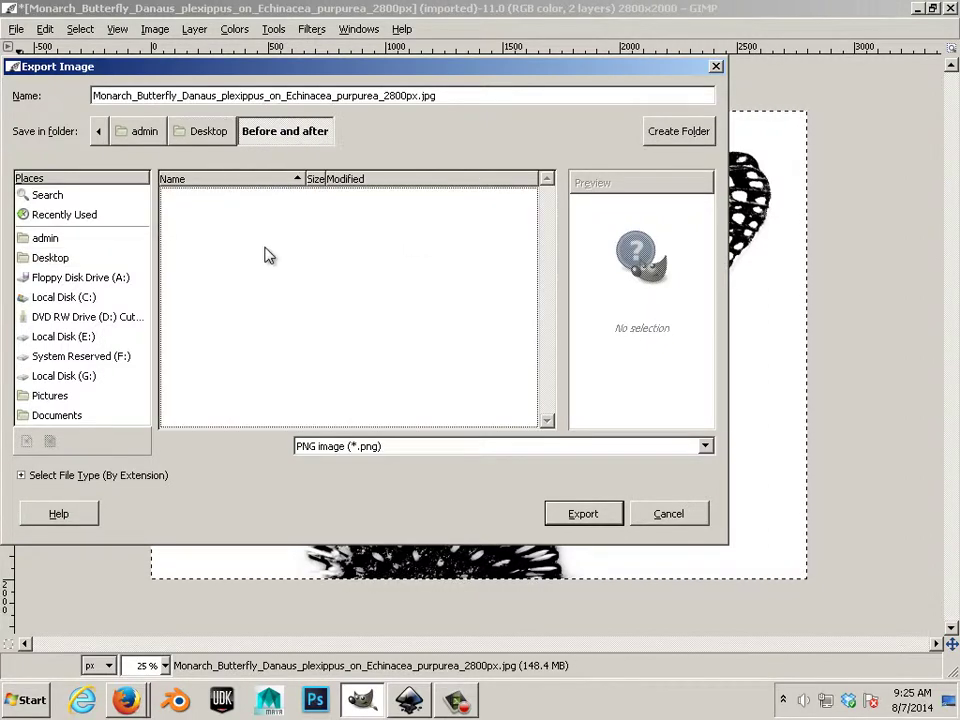
Step: Export the image as Grey_after.png with Save background color unchecked
triple_click(440, 95)
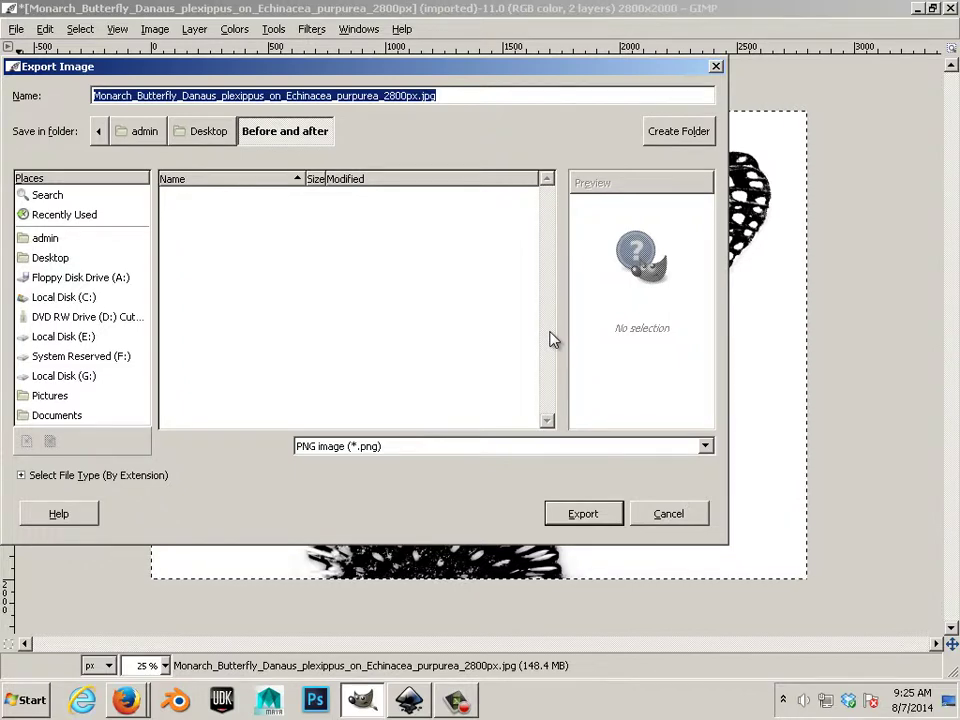
type("Grey_after")
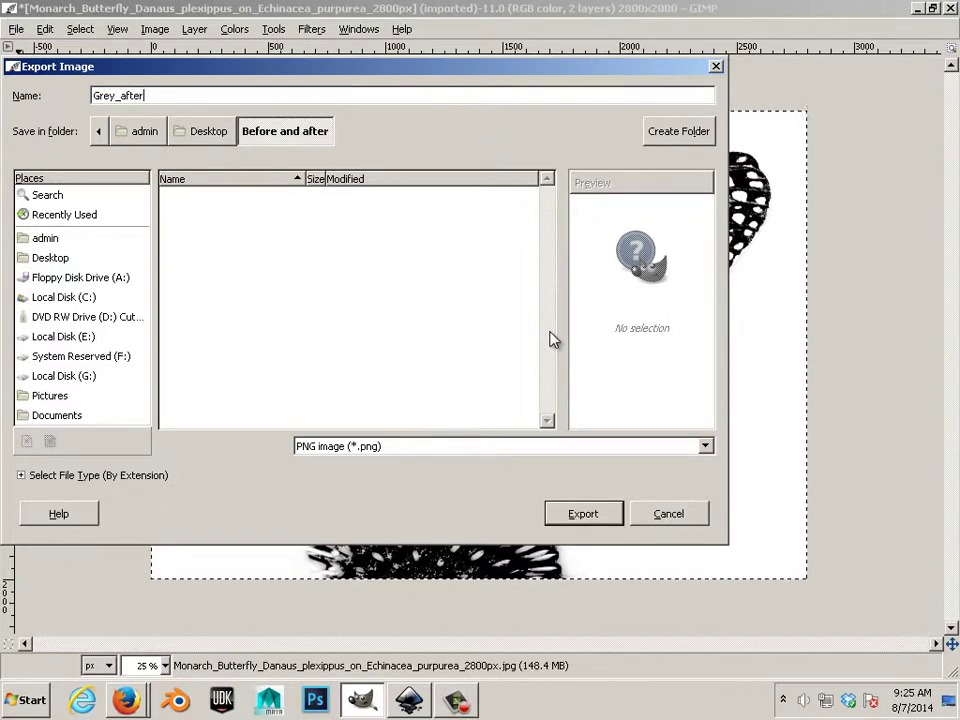
left_click(597, 511)
left_click(474, 378)
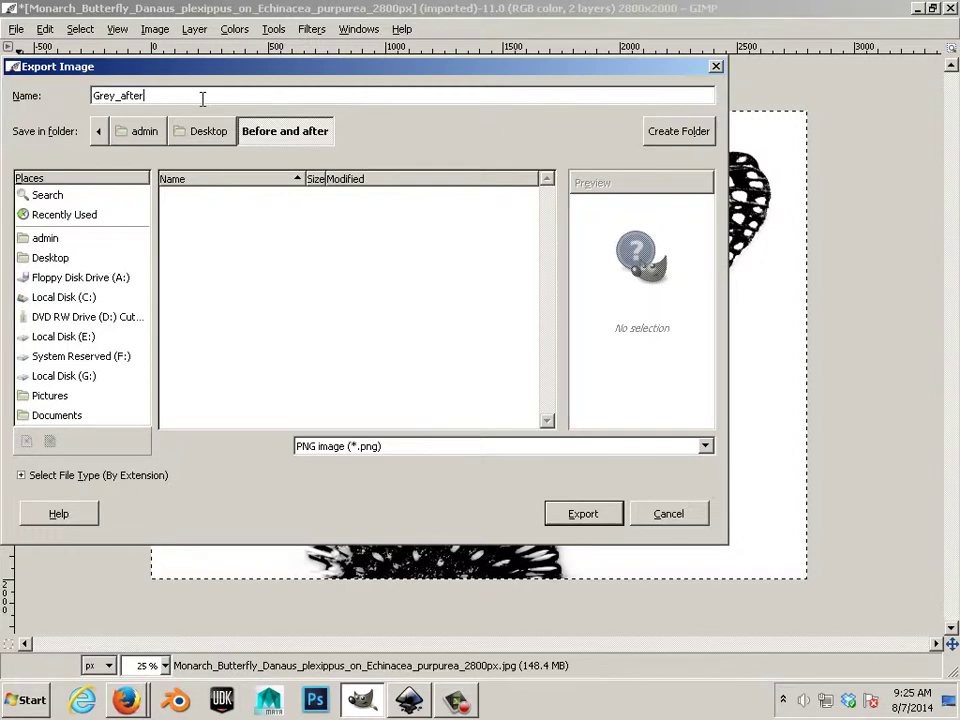
type(".png")
key("Return")
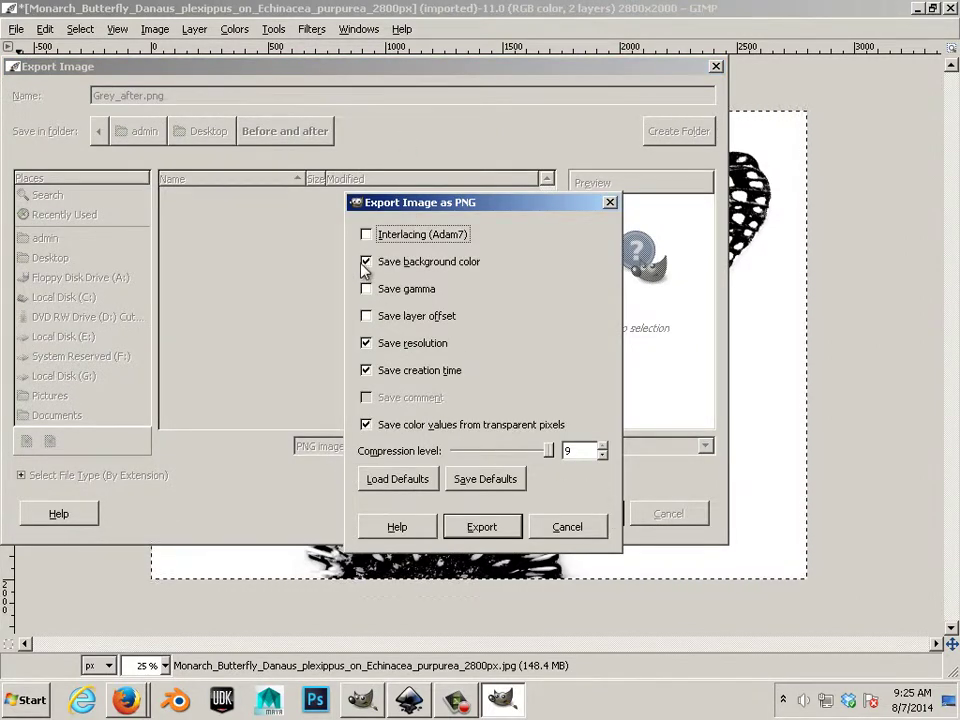
left_click(365, 262)
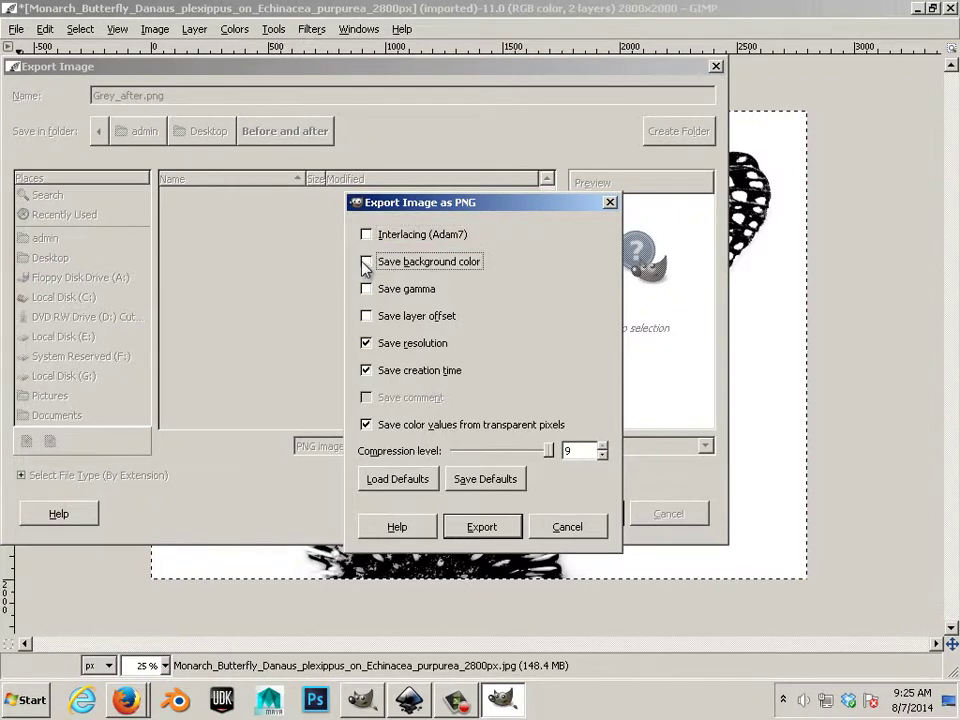
left_click(463, 525)
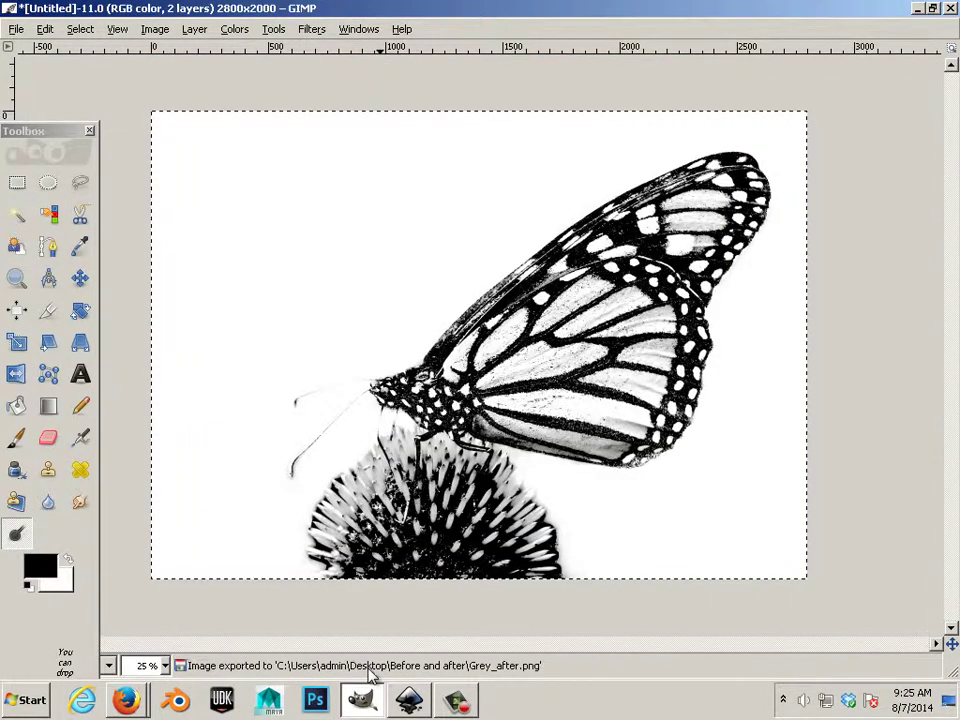
Step: In Firefox, save the original butterfly photo into Desktop > Before and after
key("alt+Tab")
key("alt+Tab")
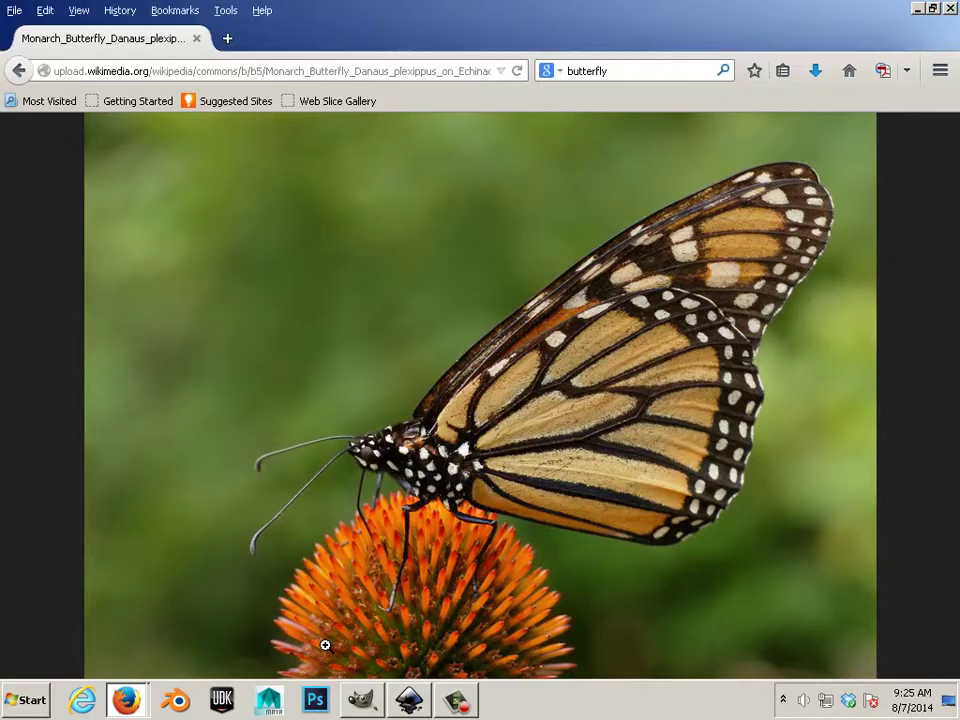
right_click(398, 381)
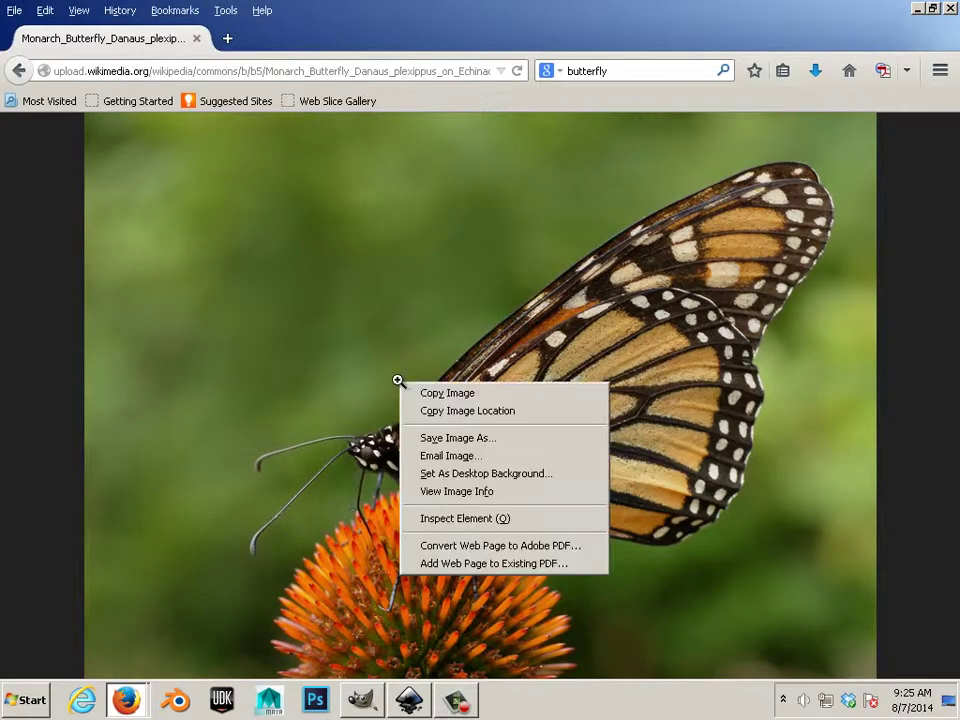
left_click(441, 439)
left_click(72, 122)
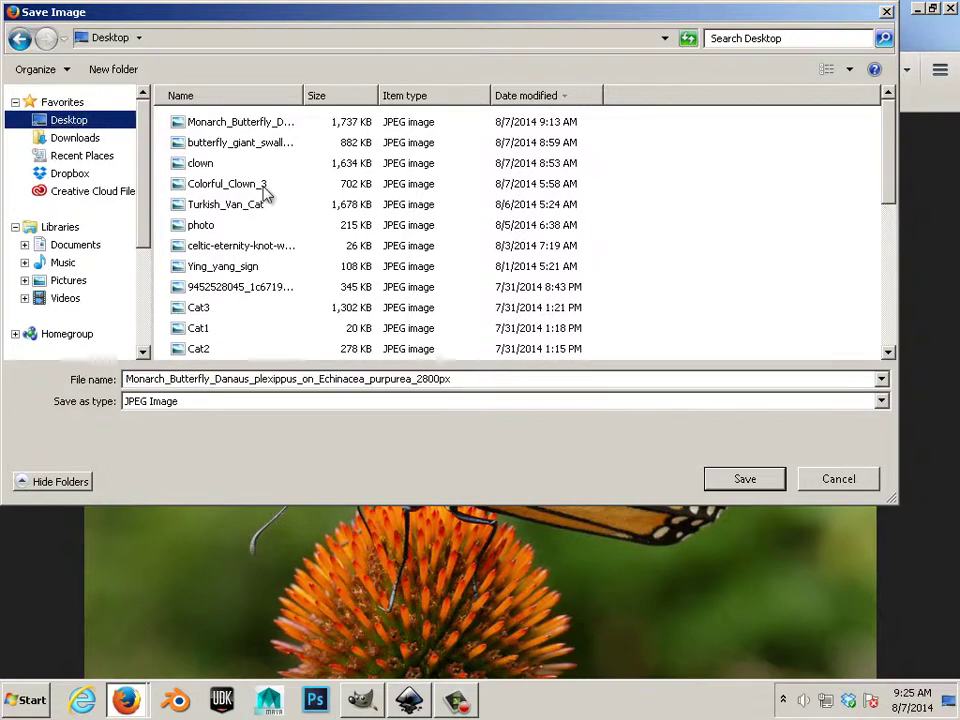
left_click(295, 205)
scroll(294, 205, "down", 10)
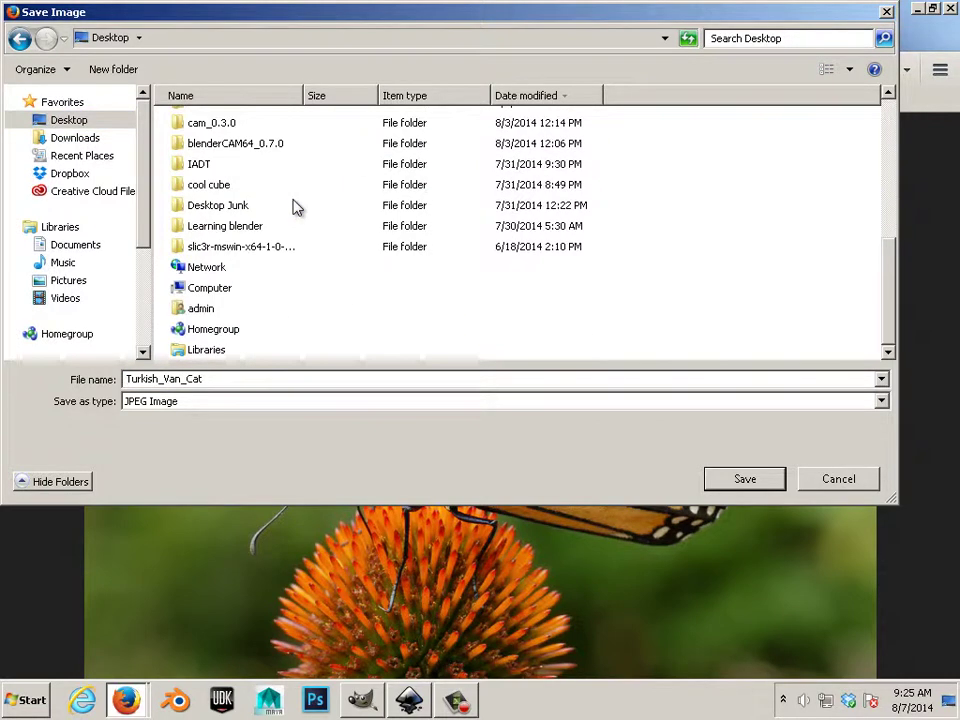
scroll(292, 266, "up", 10)
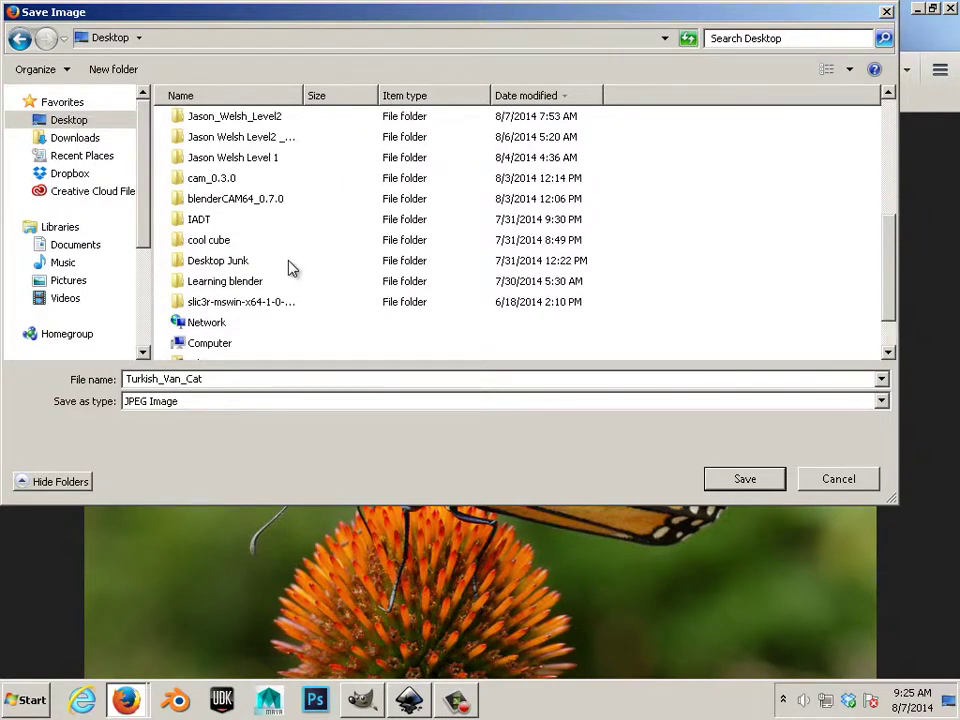
double_click(246, 222)
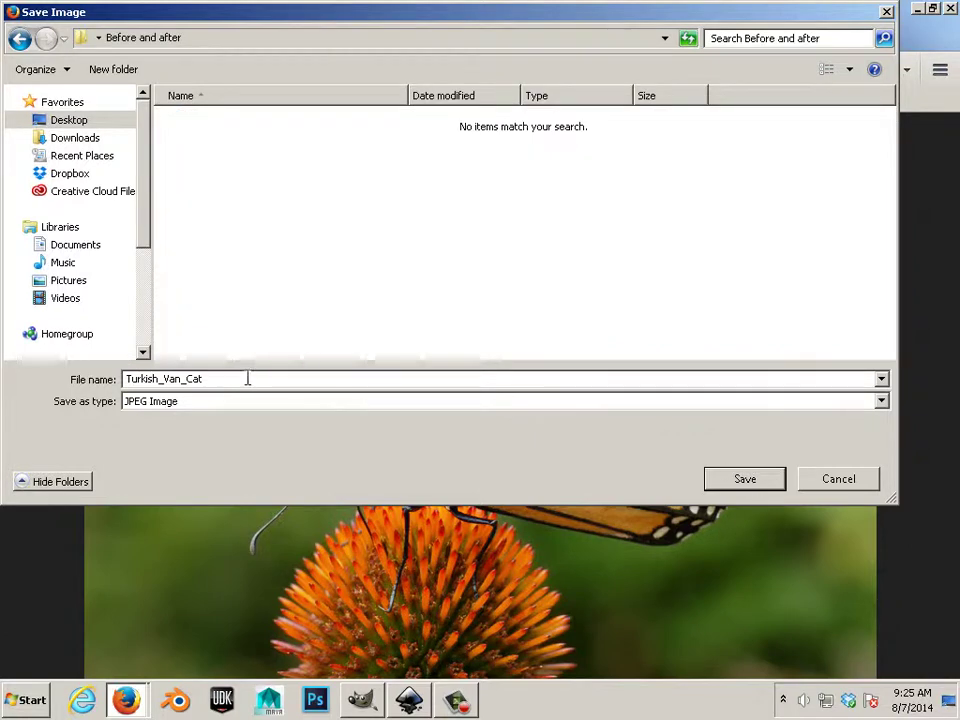
Step: Name the saved photo Grey_before and save it
double_click(212, 379)
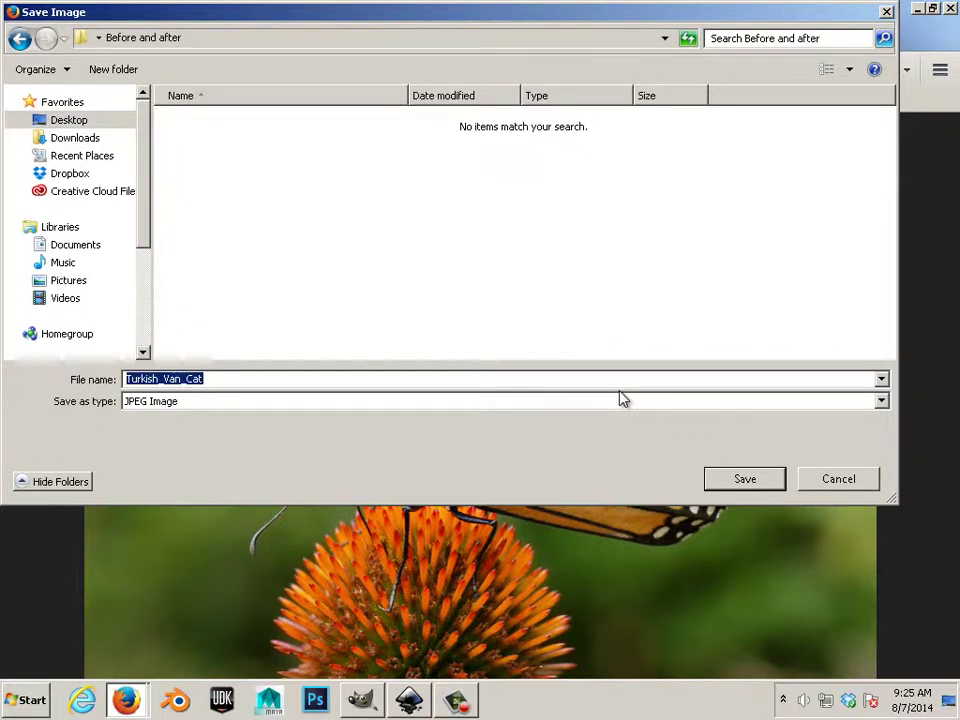
type("G")
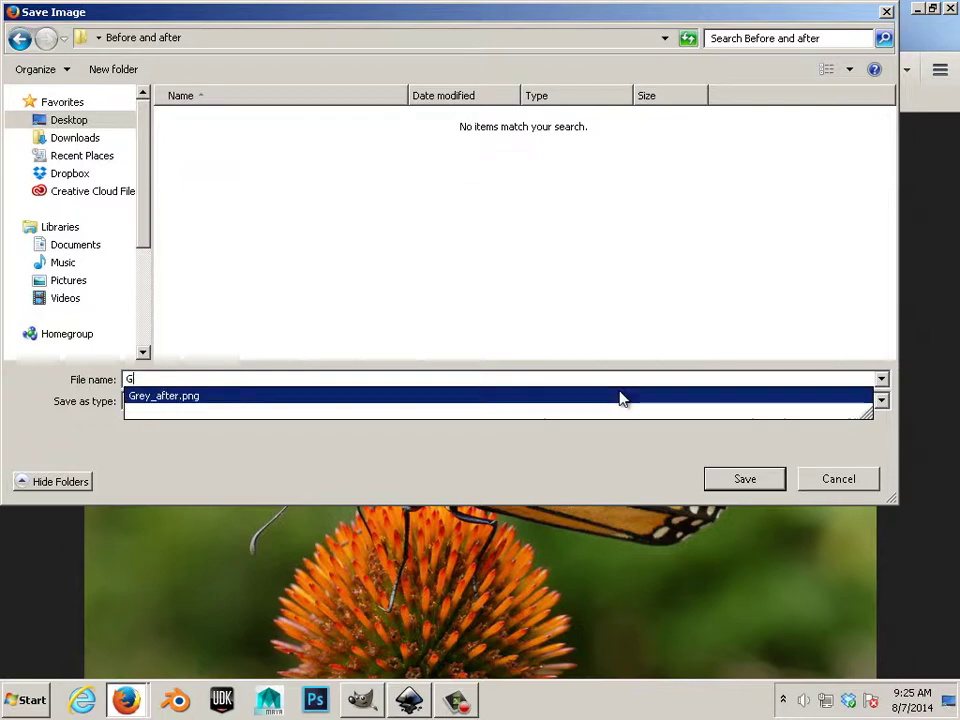
type("rey")
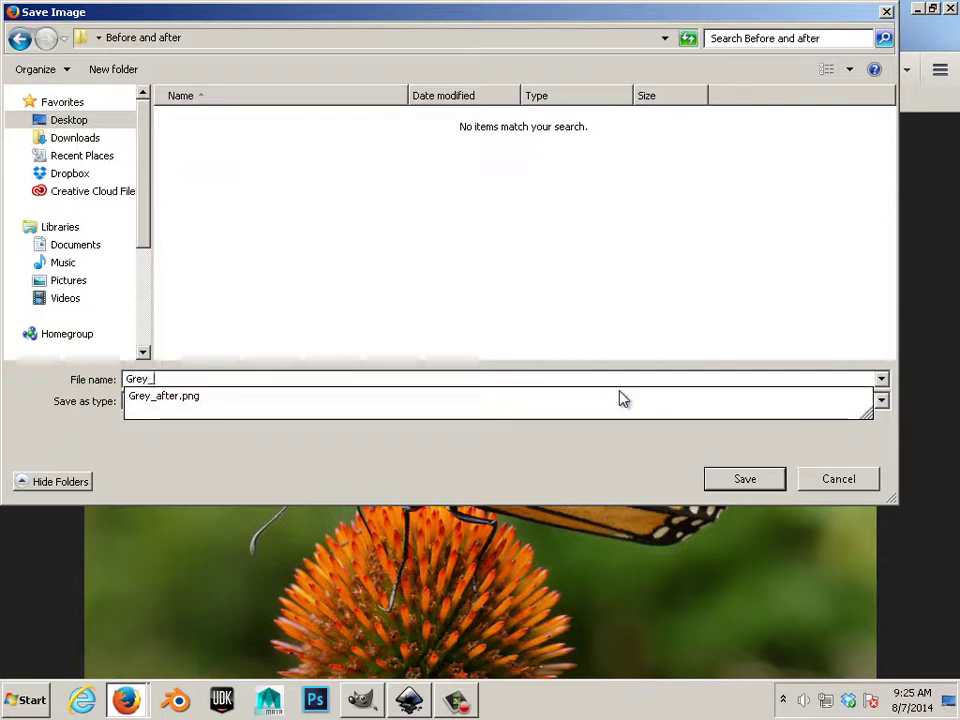
type("_before")
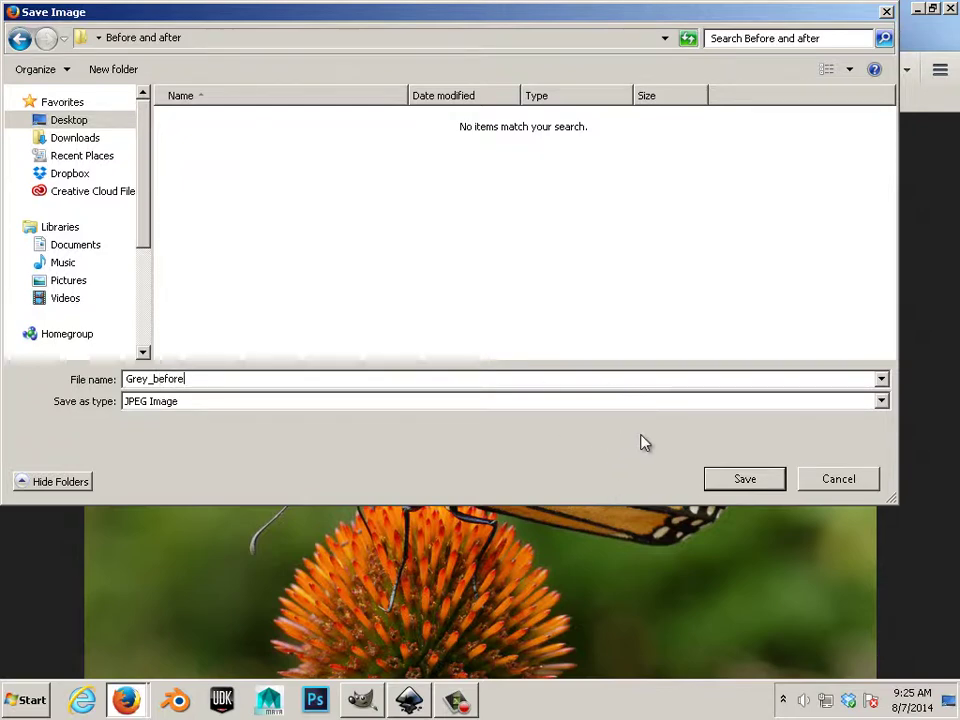
left_click(744, 477)
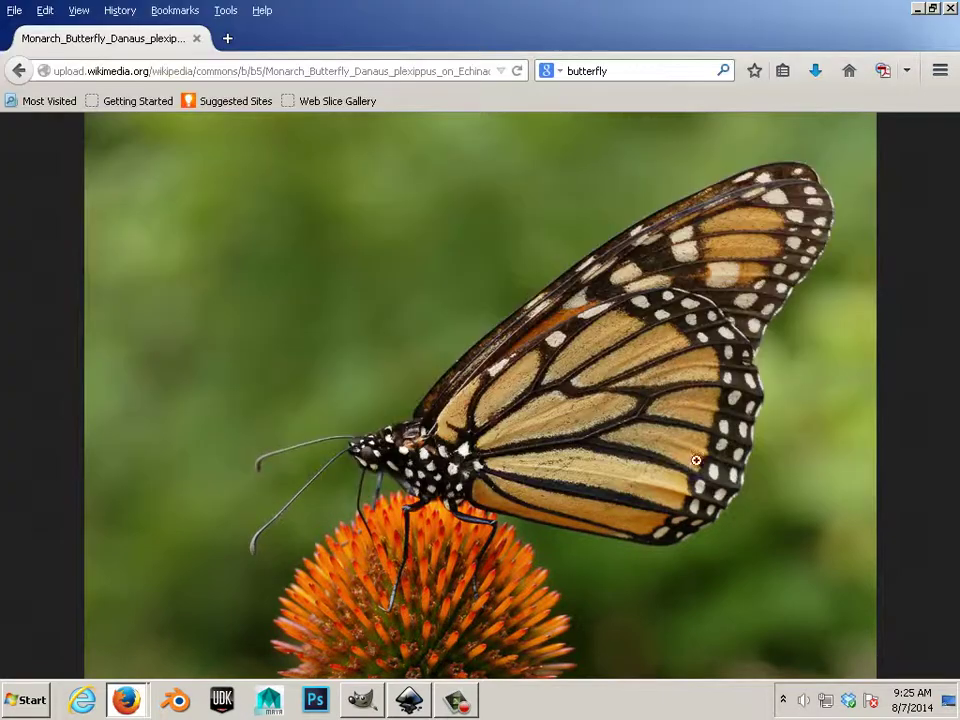
left_click(606, 444)
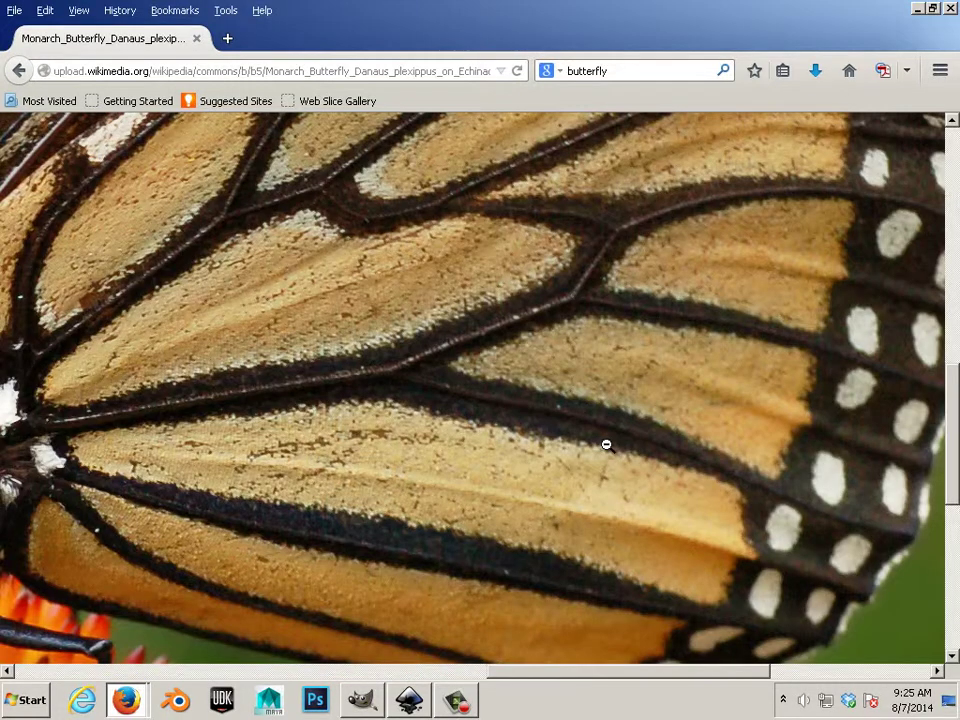
Step: Fit the Firefox photo back to the window and return to the GIMP artwork
left_click(604, 444)
left_click(370, 702)
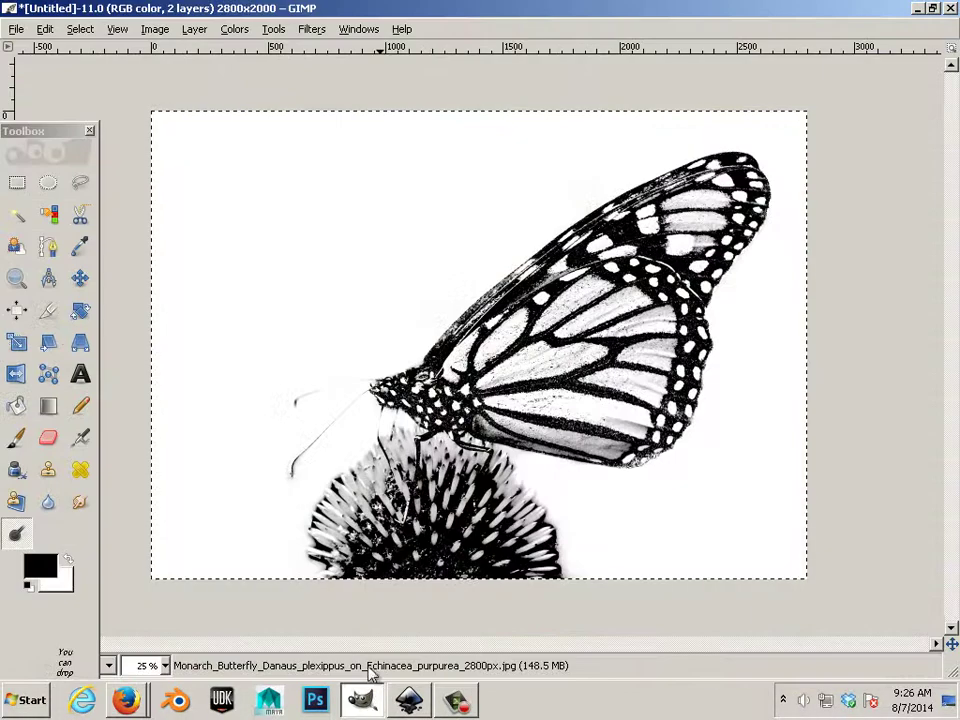